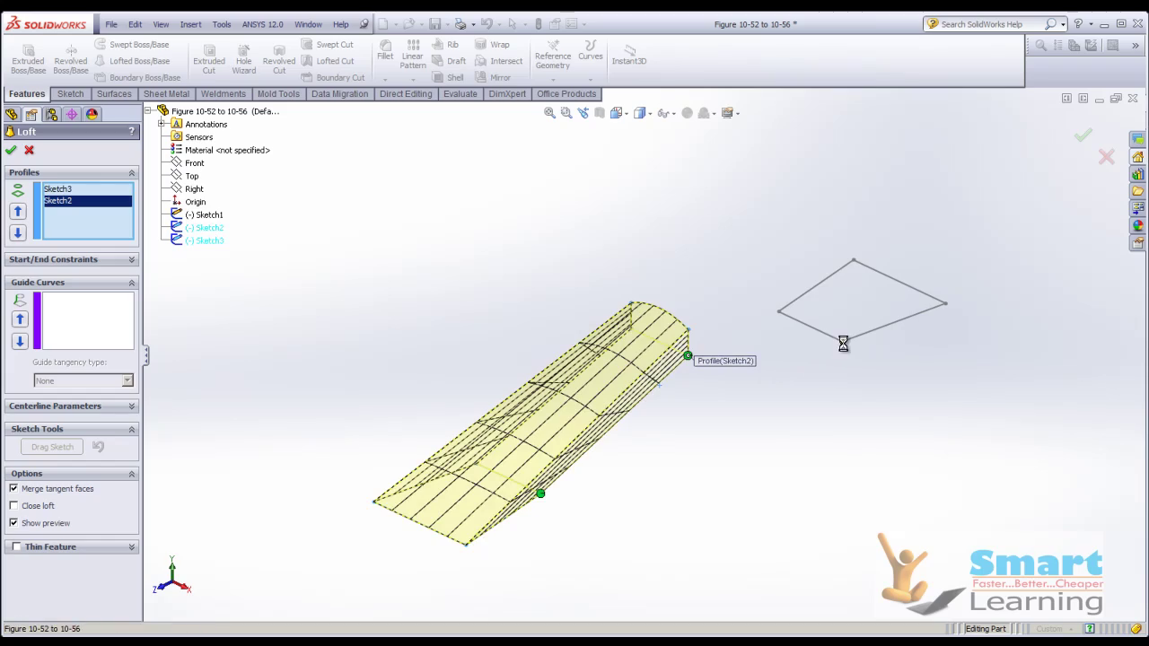
Step: Add Sketch1 as the third loft profile and set the loft's start constraint to Normal To Profile
left_click(845, 346)
mouse_move(778, 475)
middle_mouse_down()
mouse_move(736, 390)
mouse_move(754, 453)
middle_mouse_up()
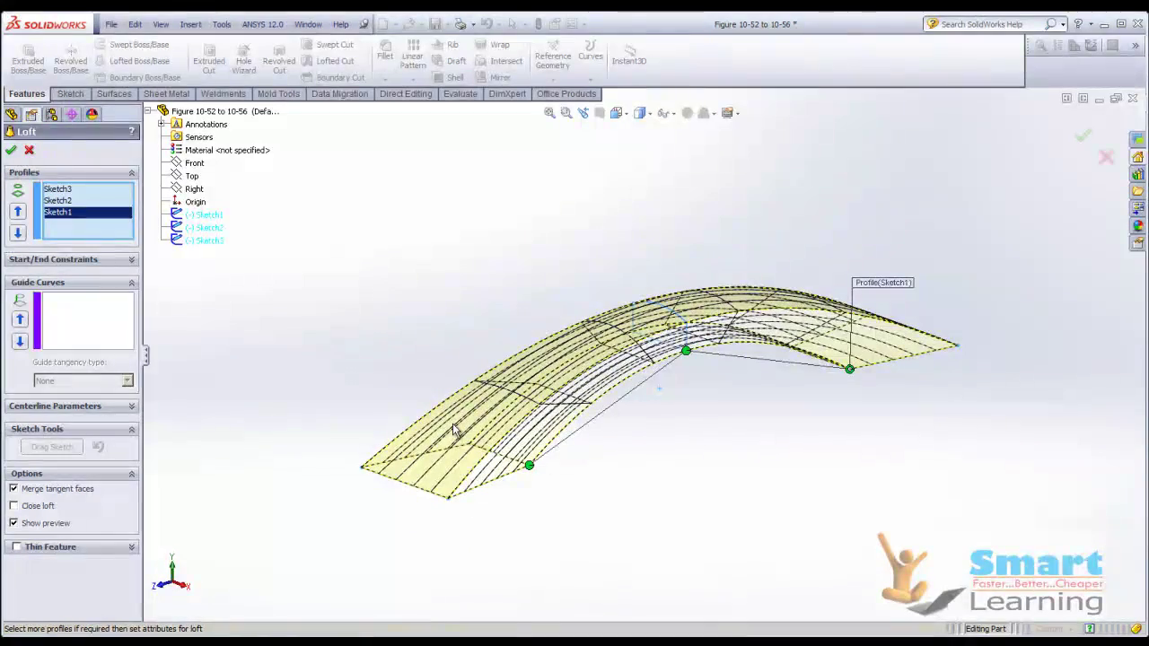
left_click(130, 261)
left_click(93, 288)
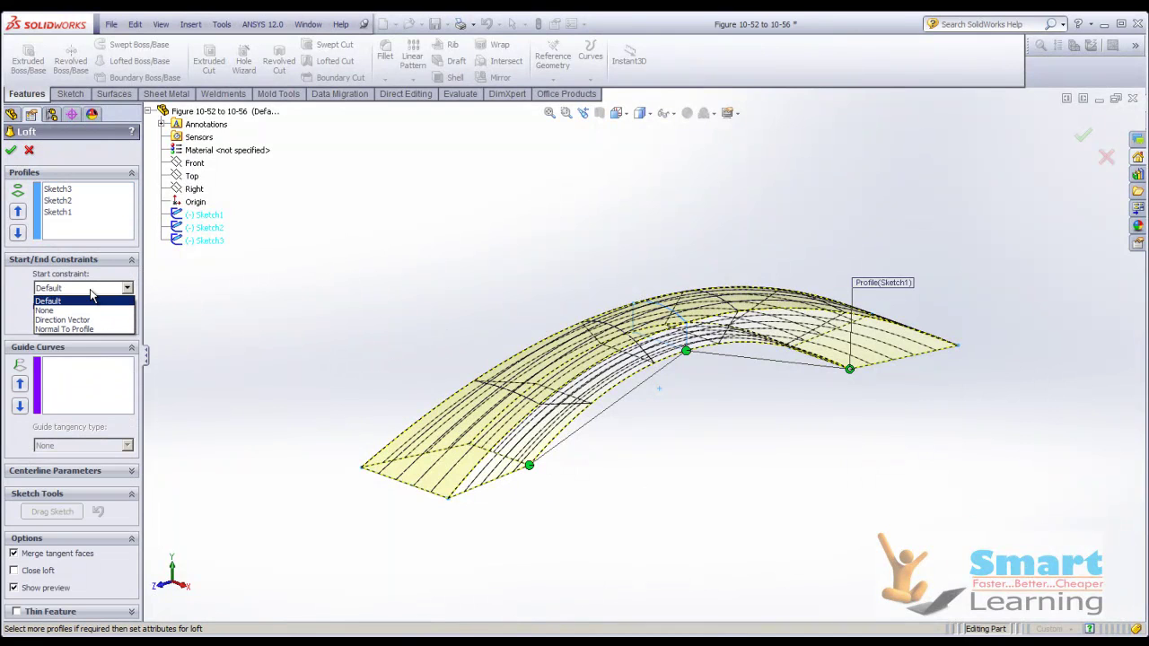
left_click(59, 330)
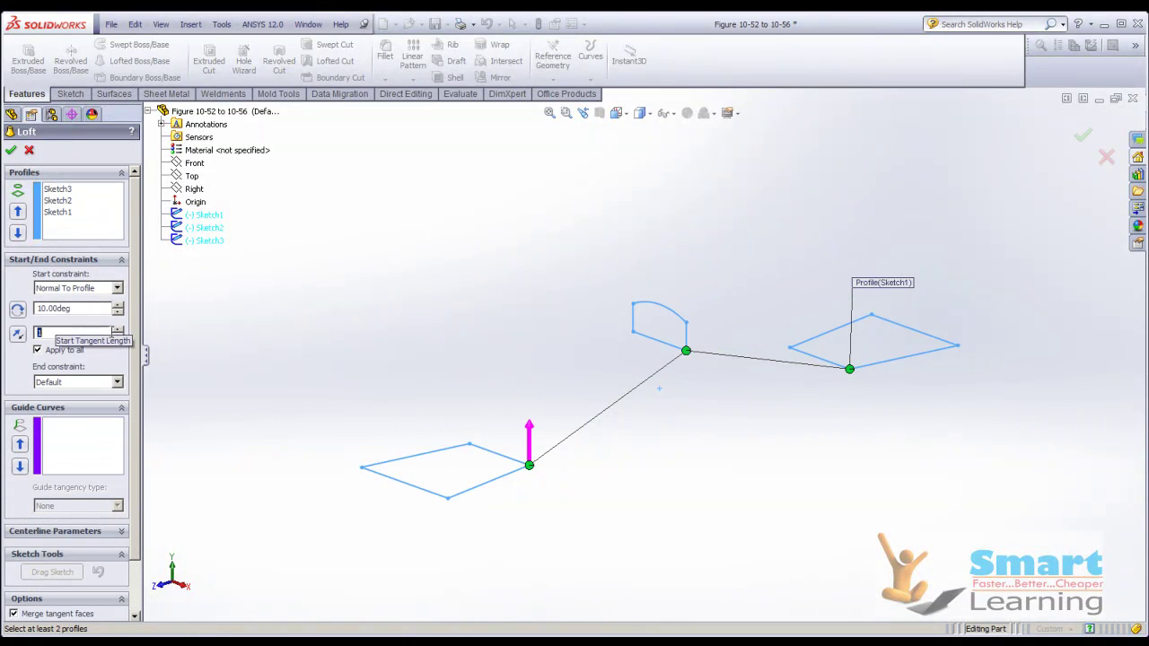
Step: Switch the start constraint to Default for comparison and return it to Normal To Profile
left_click(77, 288)
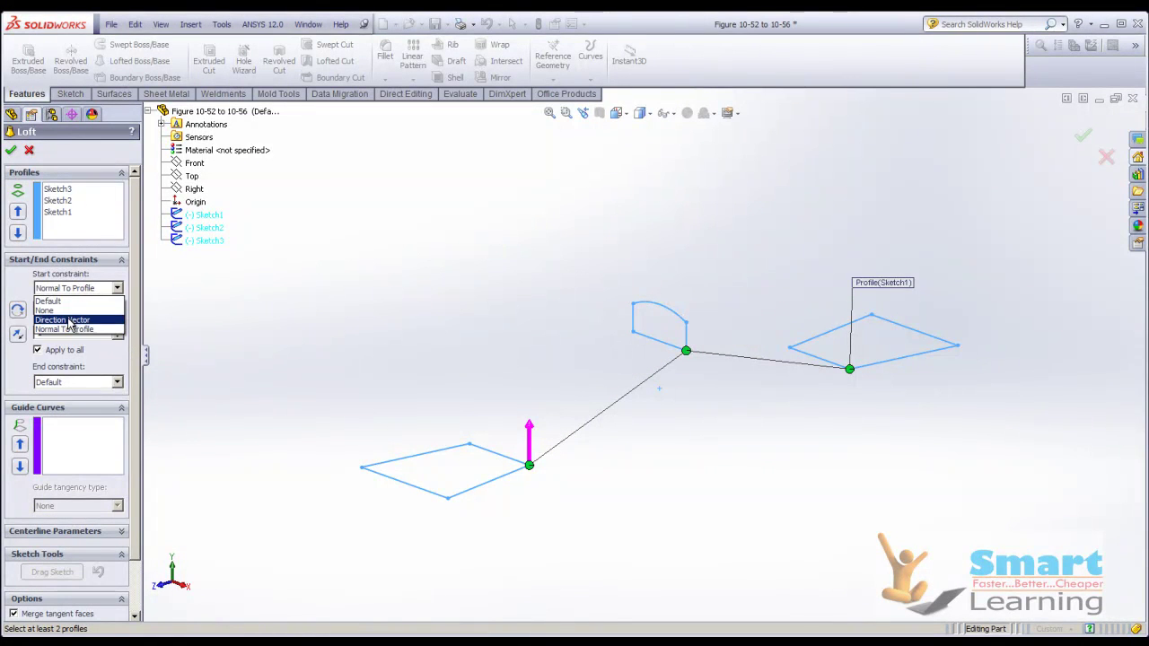
left_click(60, 303)
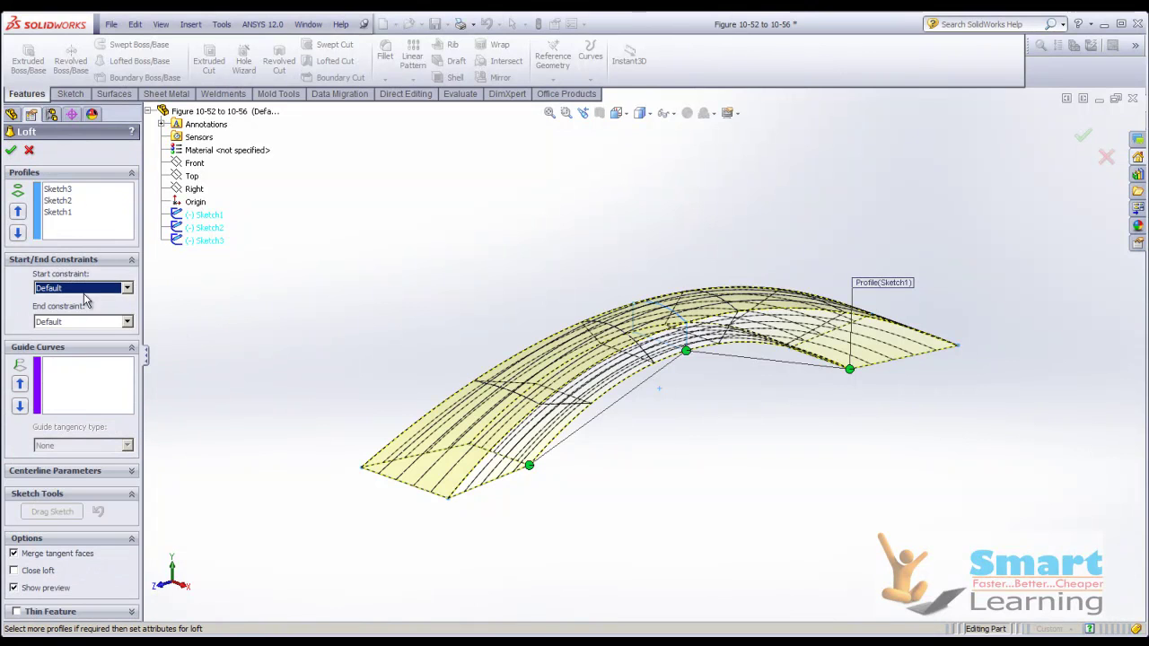
left_click(84, 289)
left_click(85, 329)
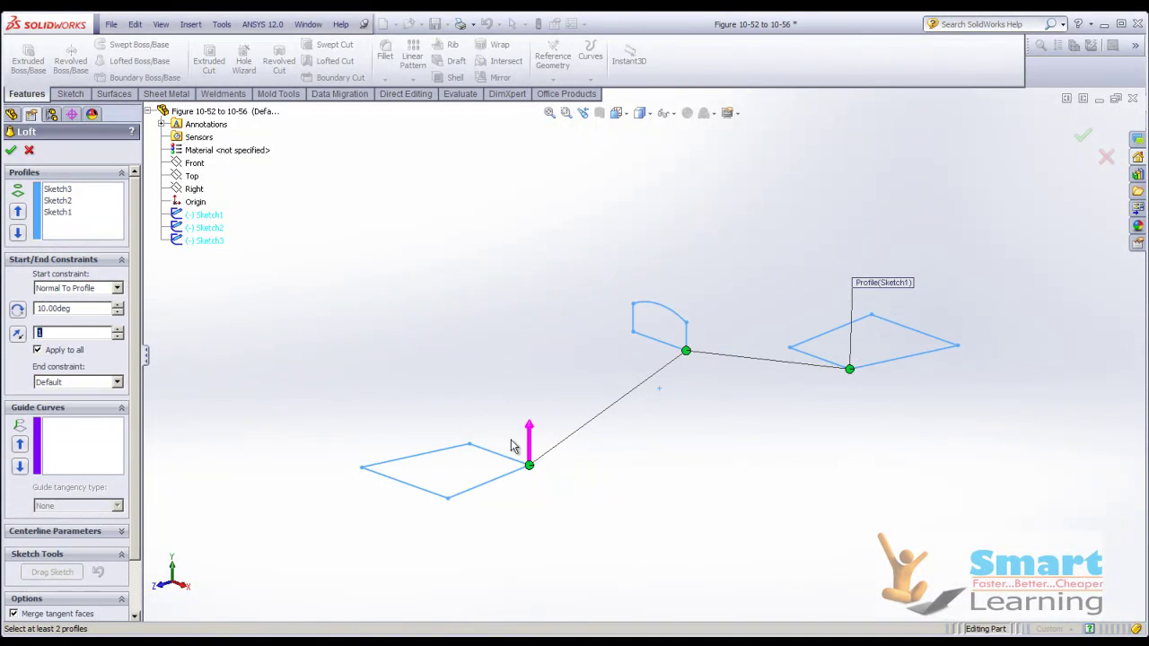
Step: Set the end constraint to Normal To Profile and both the start and end draft angles to 0 degrees
mouse_move(548, 444)
middle_mouse_down()
mouse_move(546, 397)
mouse_move(482, 418)
middle_mouse_up()
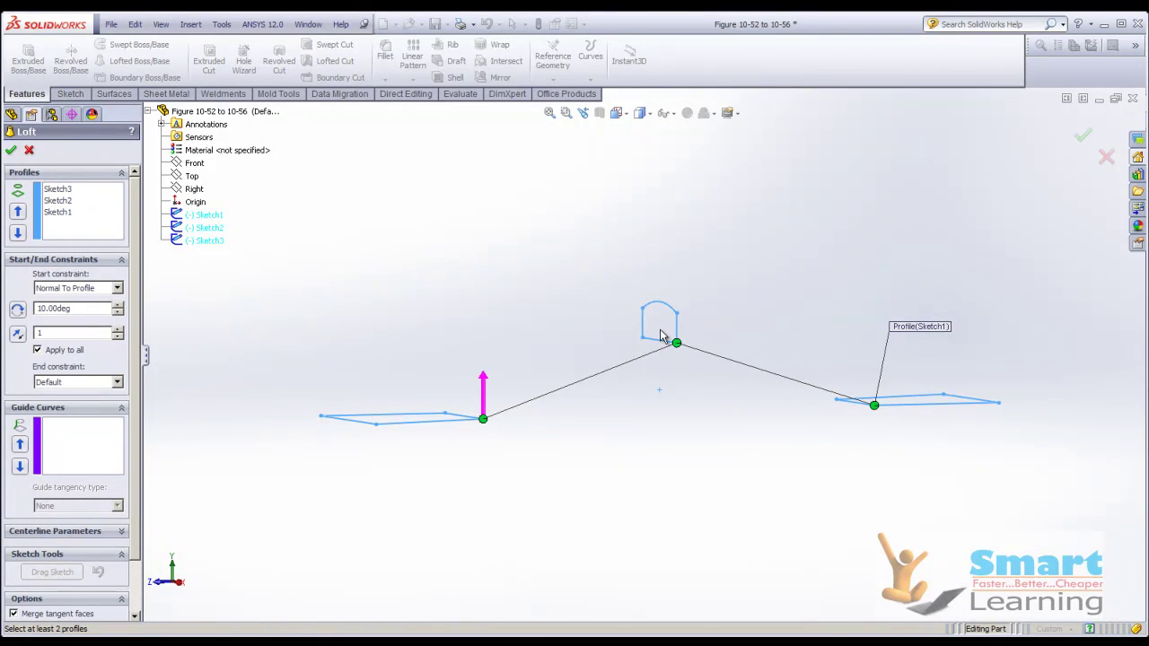
left_click(76, 384)
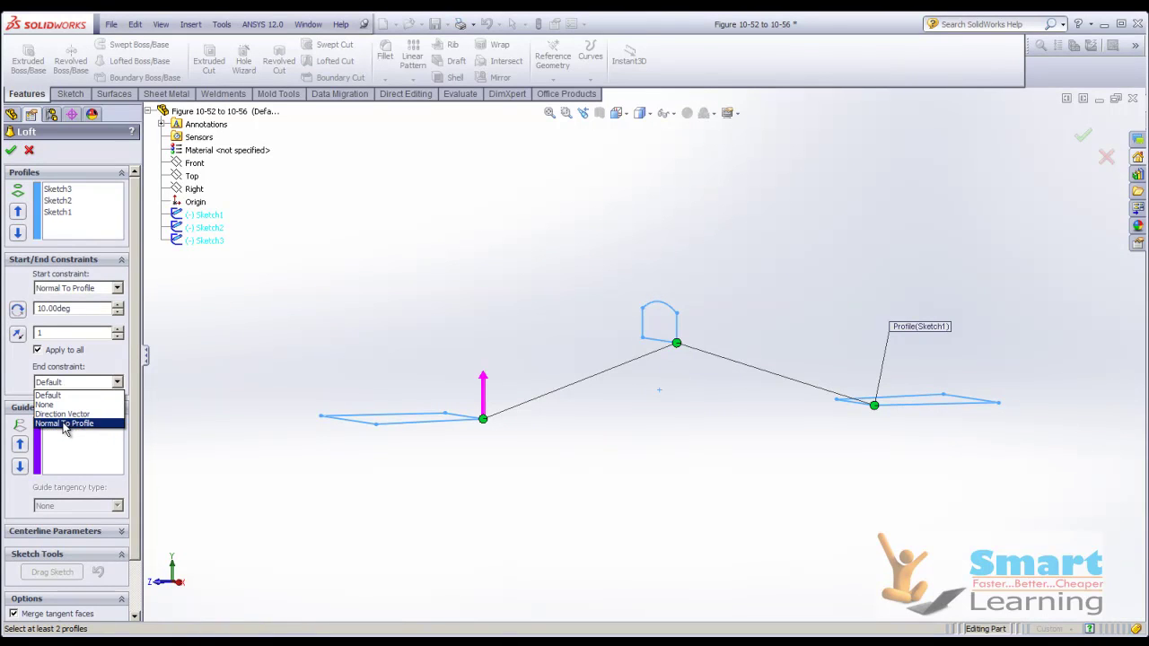
left_click(64, 424)
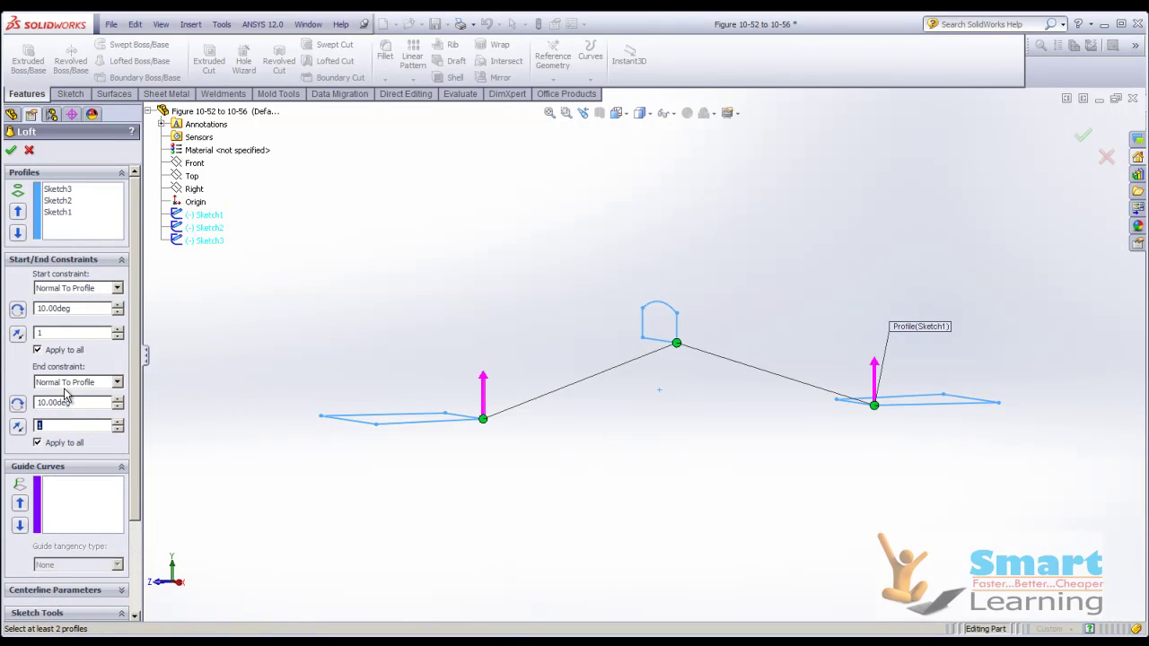
double_click(75, 309)
type("0")
double_click(69, 404)
type("0")
left_click(63, 308)
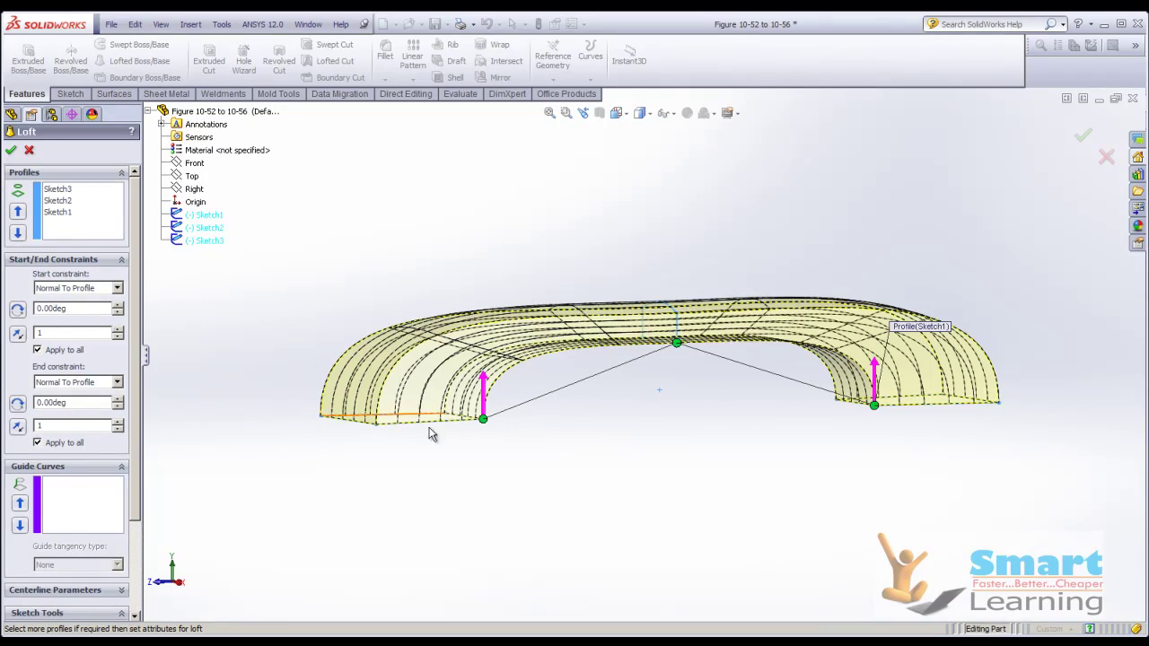
Step: Try start draft angles of 5, 2 and 1 degrees and restore the angle to 0 degrees
middle_click_drag(627, 460, 635, 486)
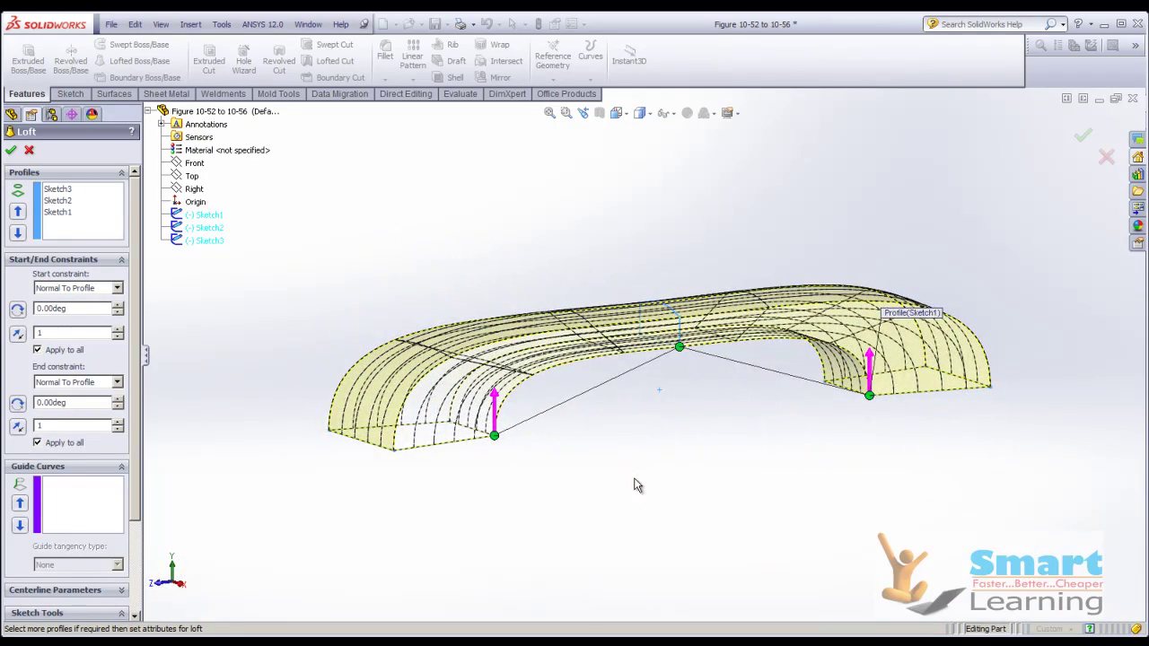
double_click(62, 310)
type("5")
double_click(62, 310)
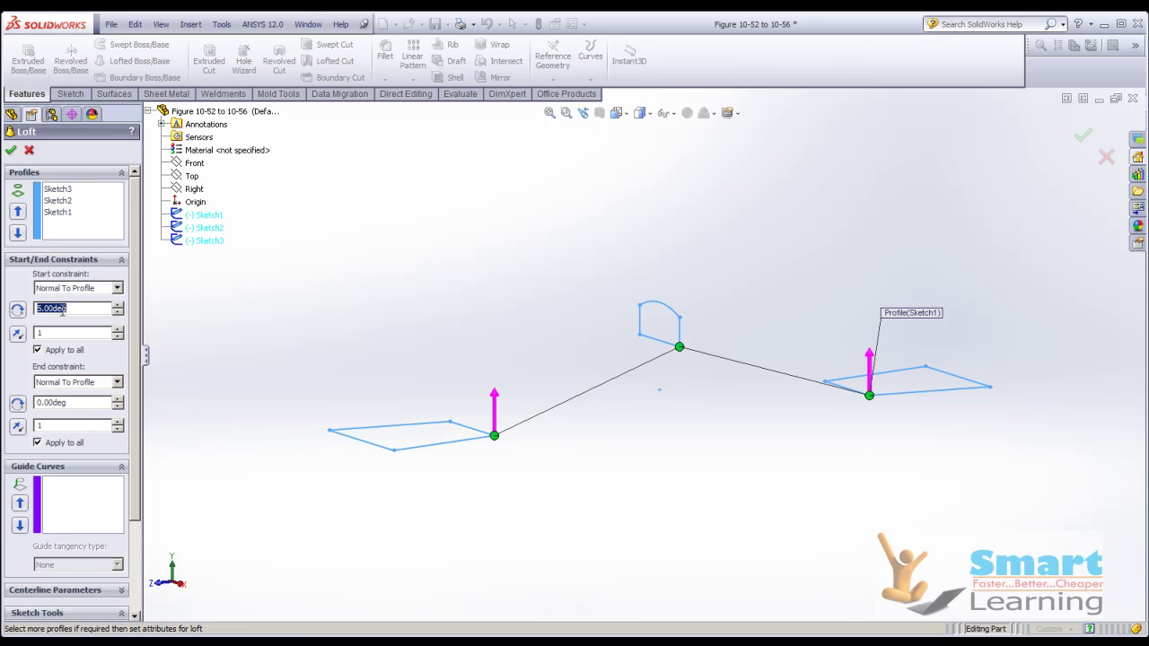
type("2")
double_click(61, 310)
type("1")
double_click(61, 309)
type("0")
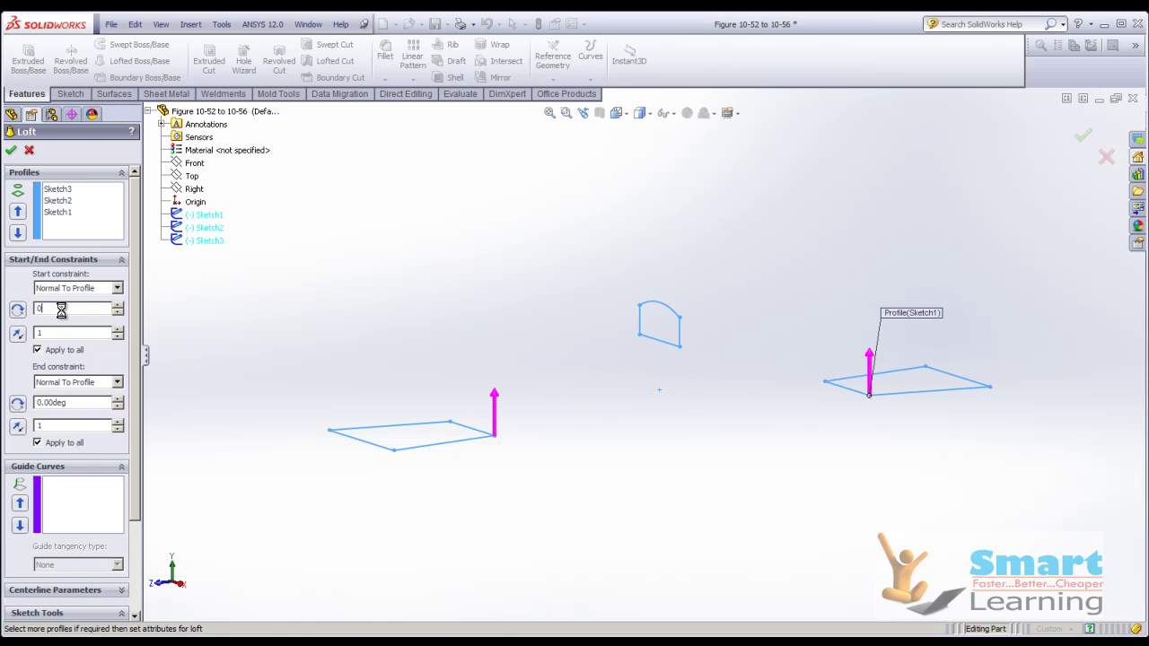
Step: Finish the loft through the three profiles and inspect the resulting solid
middle_click_drag(725, 535, 731, 510)
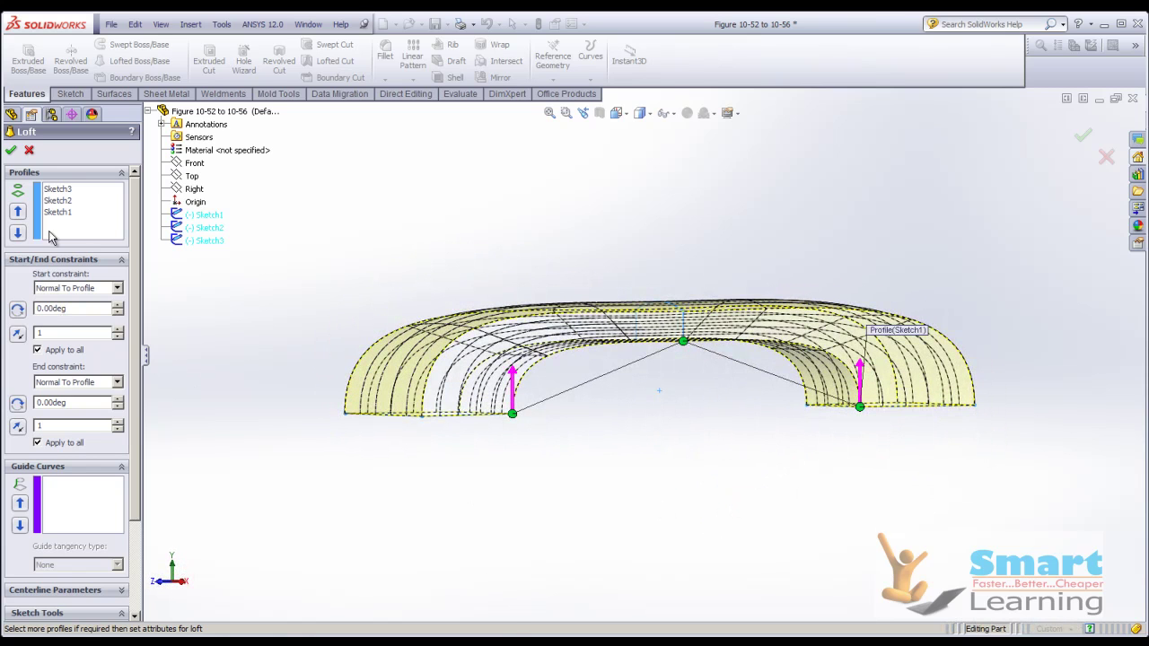
left_click(11, 150)
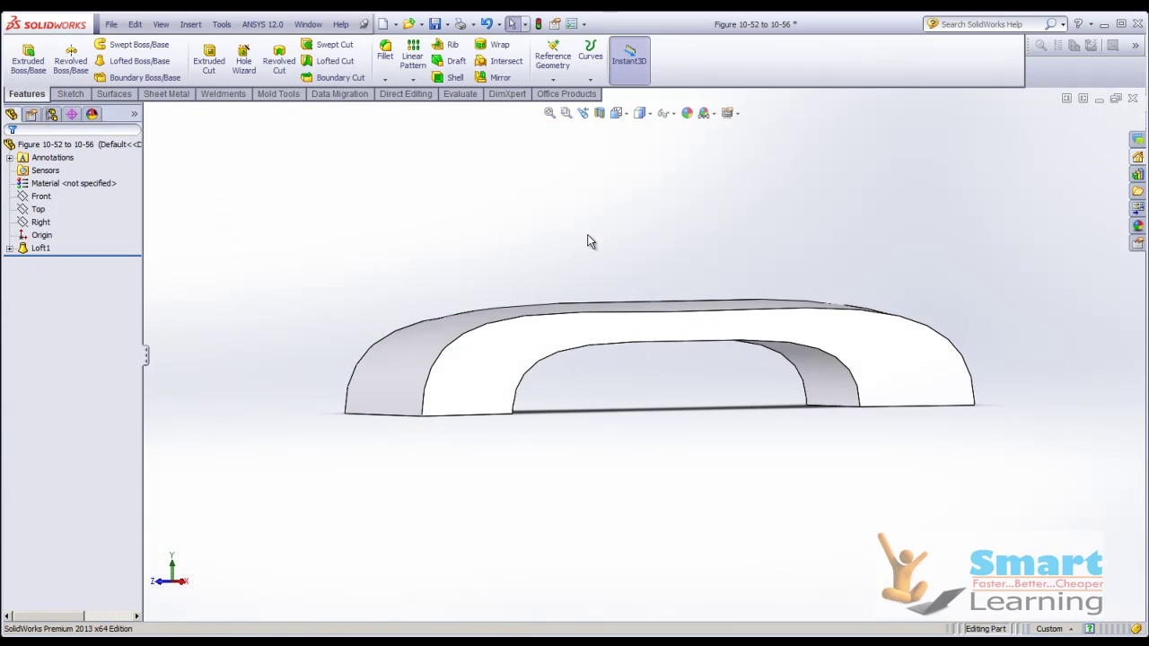
middle_click_drag(595, 407, 621, 527)
Step: Reopen the Loft1 feature for editing
right_click(40, 248)
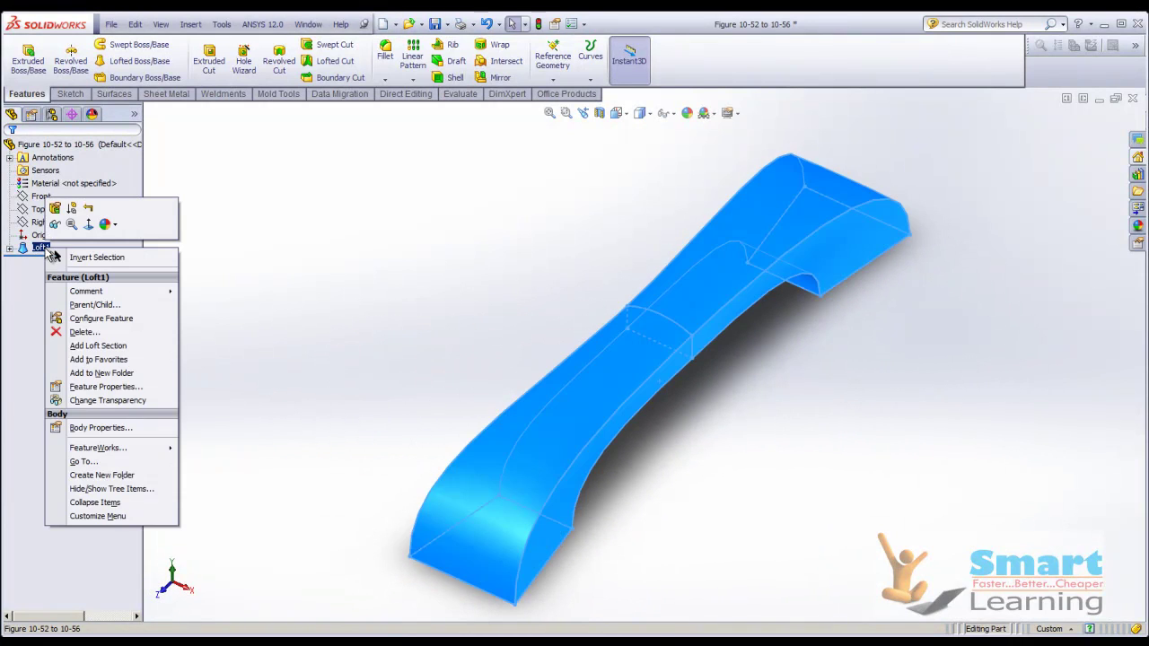
left_click(69, 210)
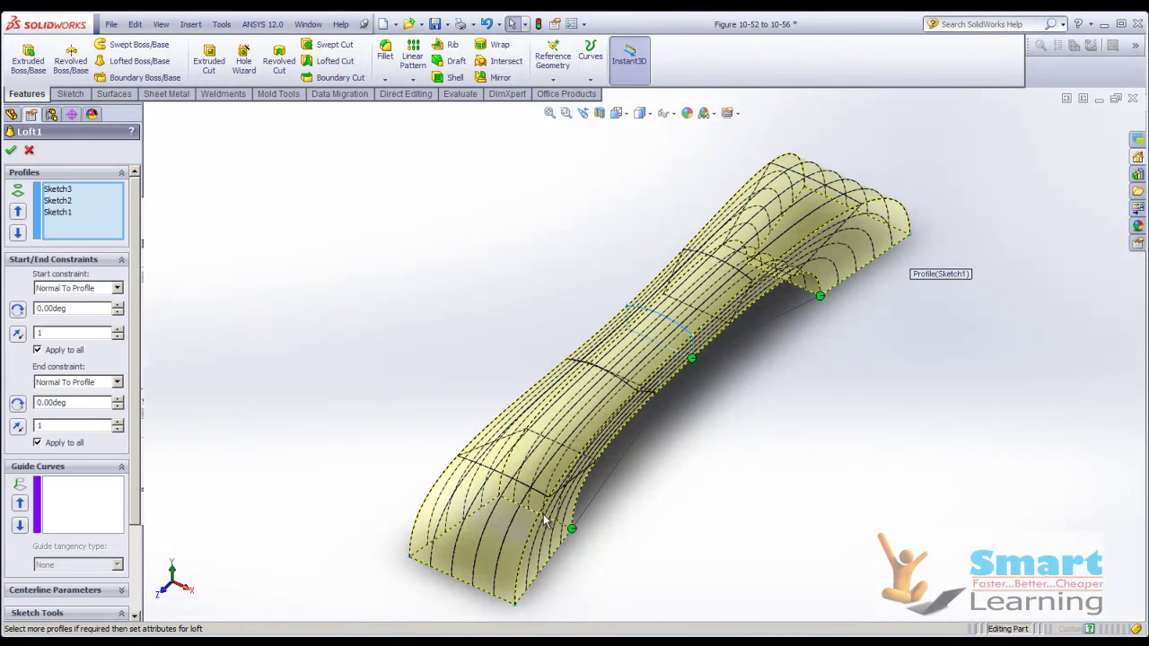
middle_click_drag(798, 311, 744, 328)
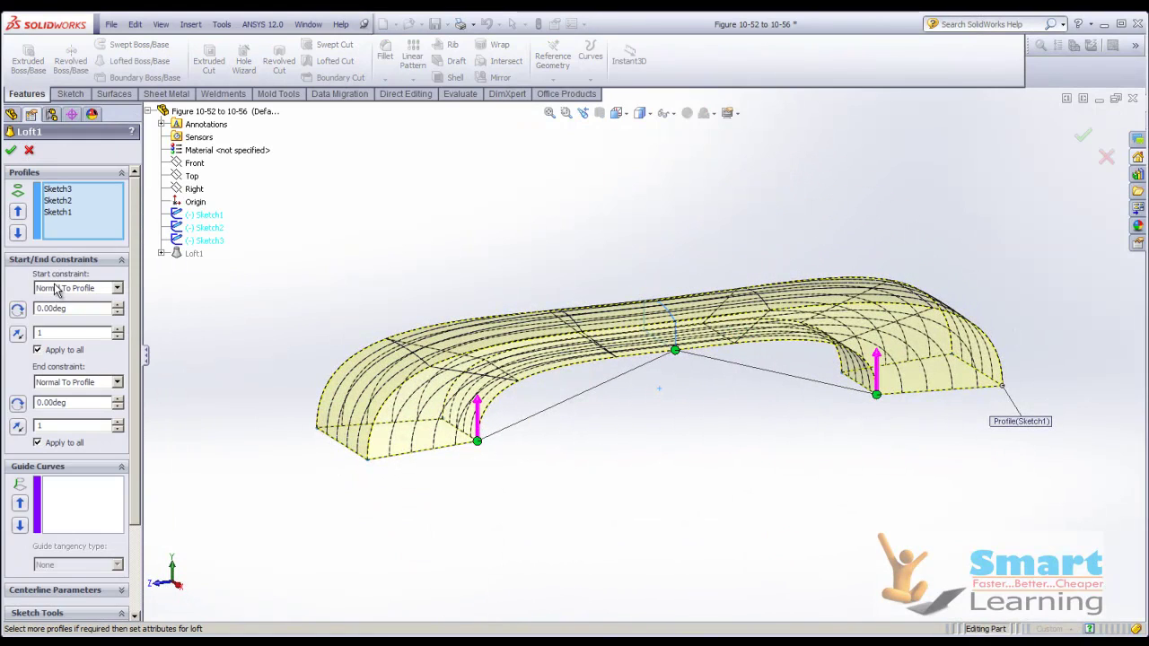
Step: Switch to the PowerPoint slide show and review the slide on the Direction Vector constraint and loft preview
left_click(692, 642)
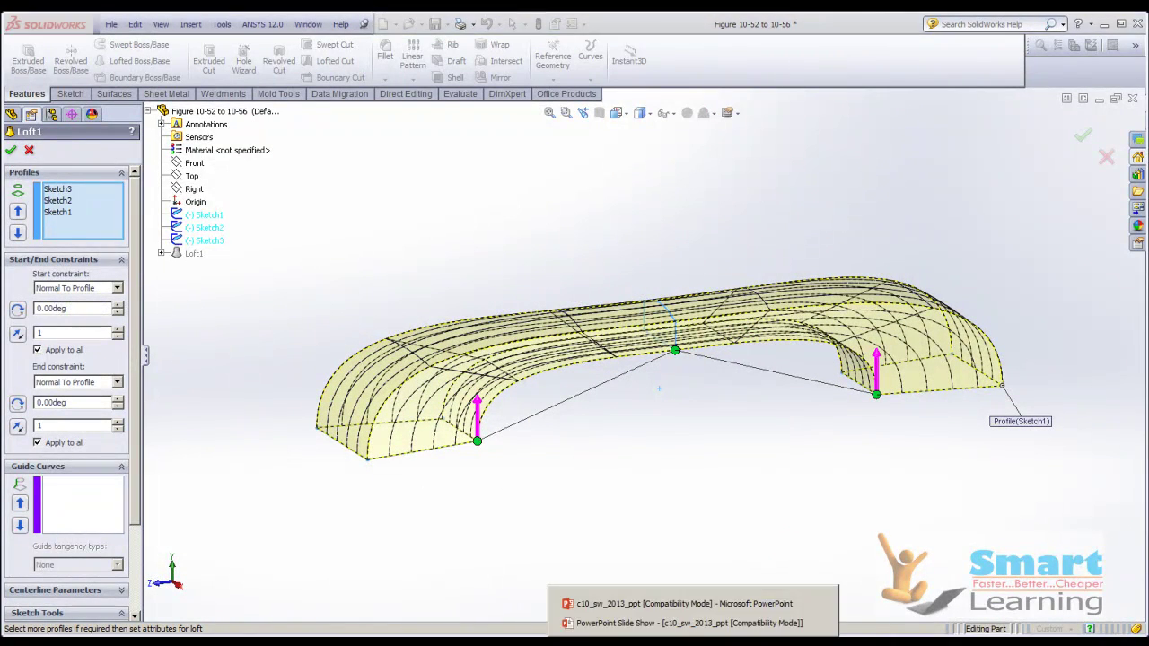
left_click(700, 629)
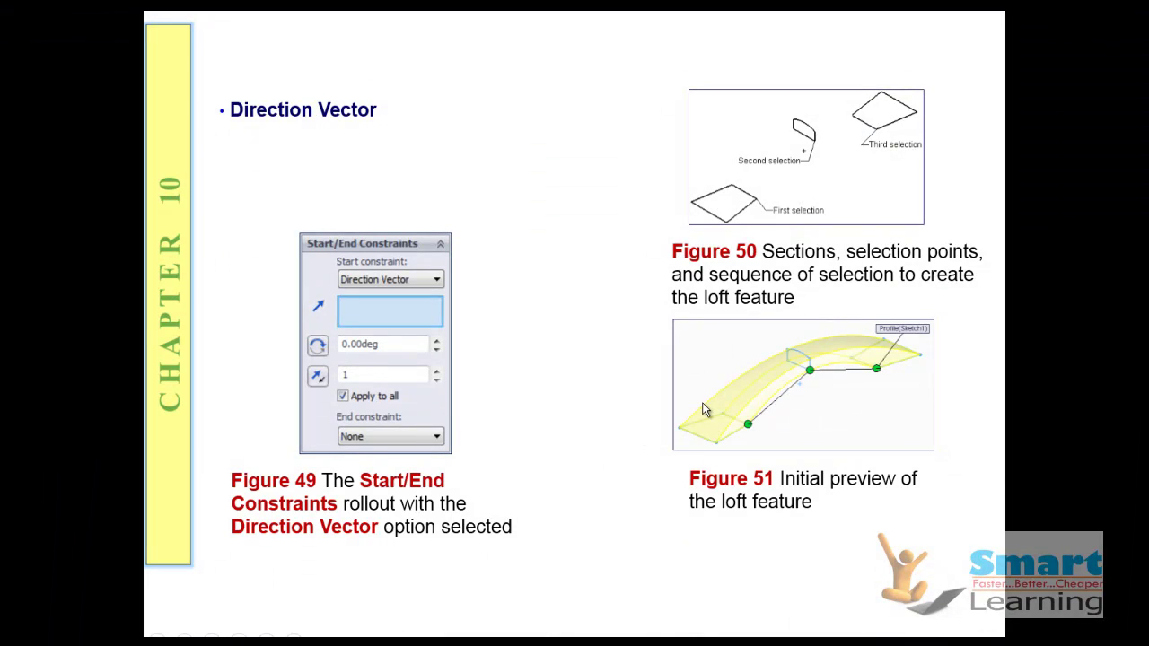
left_click(705, 410)
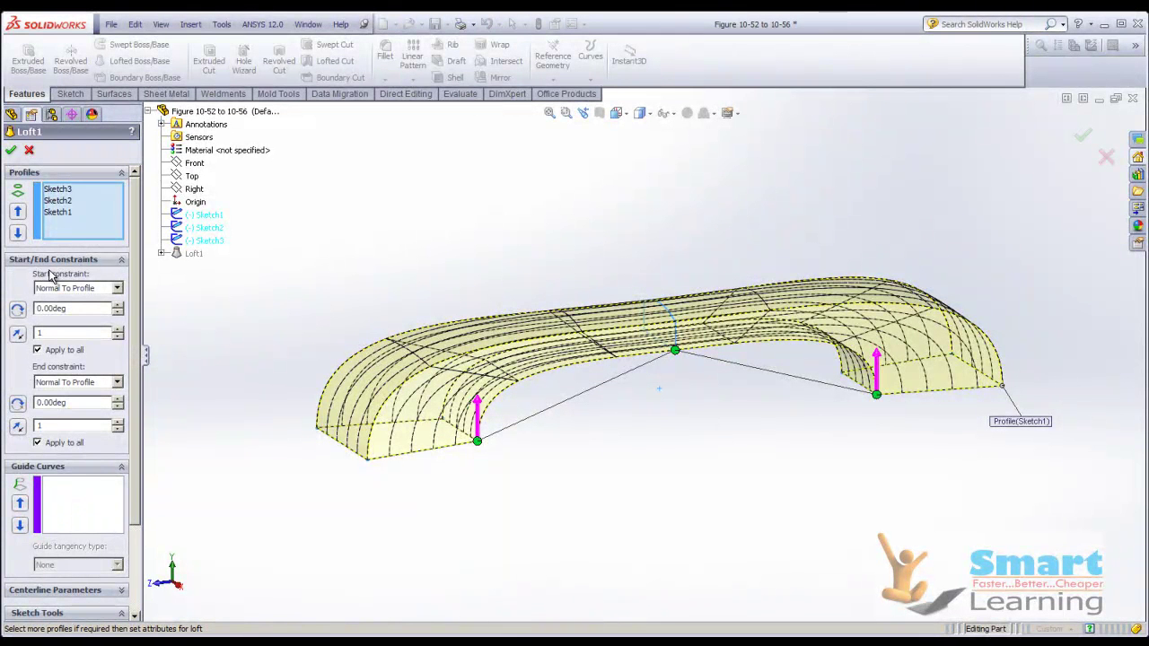
Step: Review the loft's guide curve, centerline parameter and option settings
scroll(99, 431, "down", 3)
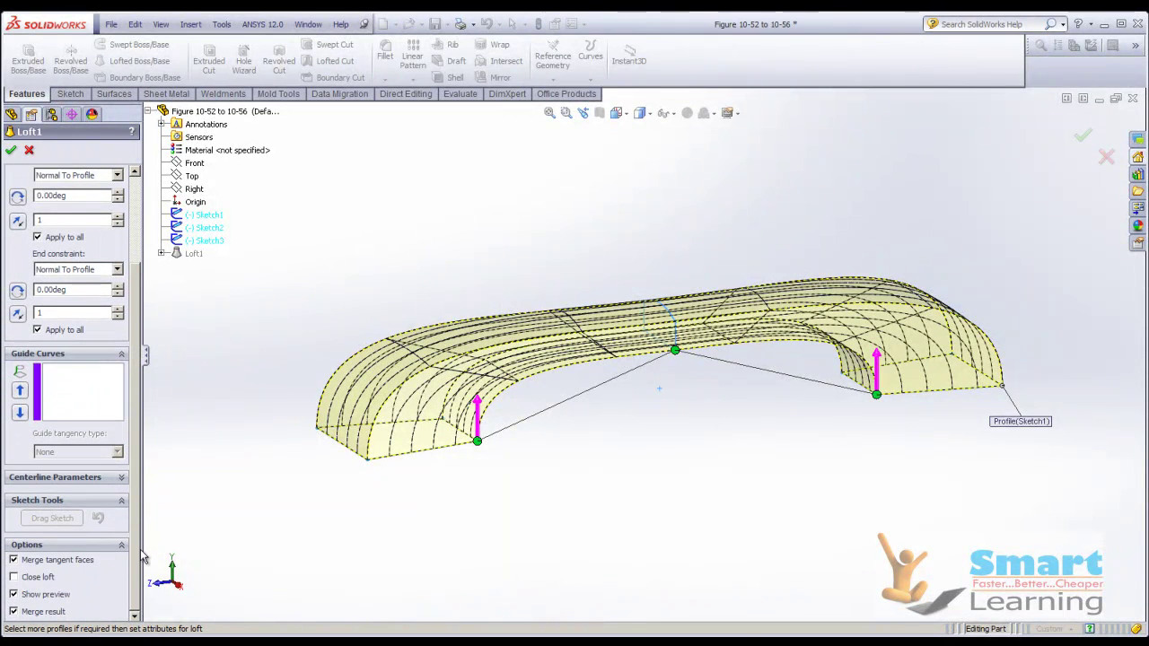
left_click(116, 479)
left_click(117, 485)
left_click_drag(136, 440, 137, 346)
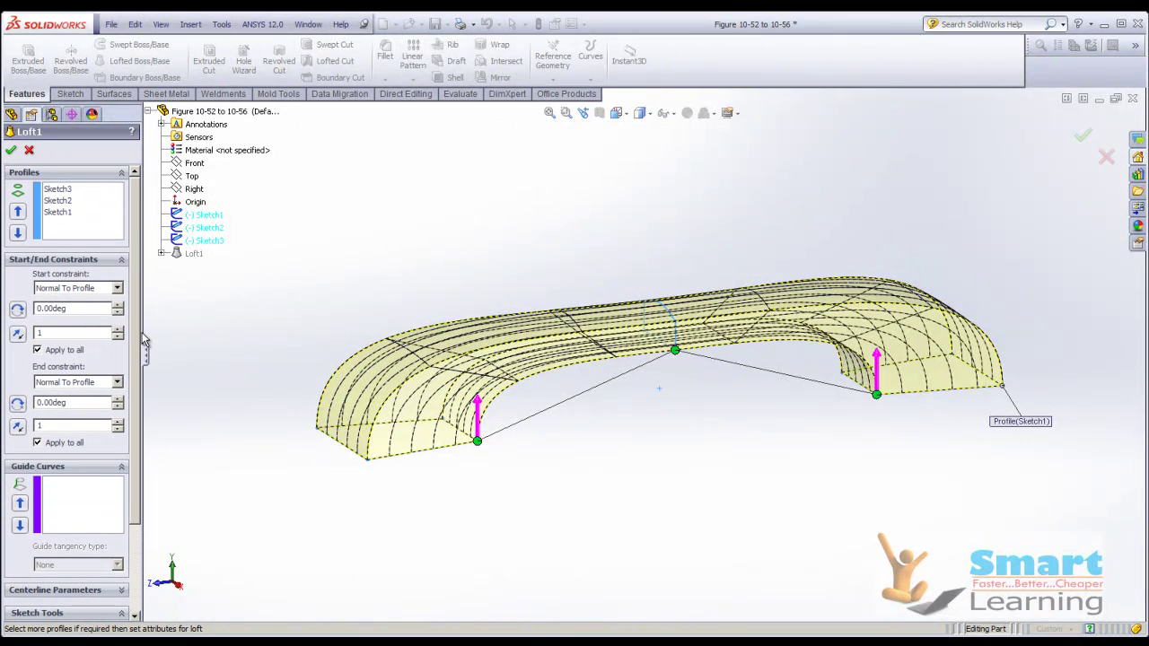
Step: Keep Normal To Profile at the start, try reversing the start and end tangent directions, restore both, and try reversing the end draft direction
left_click(75, 289)
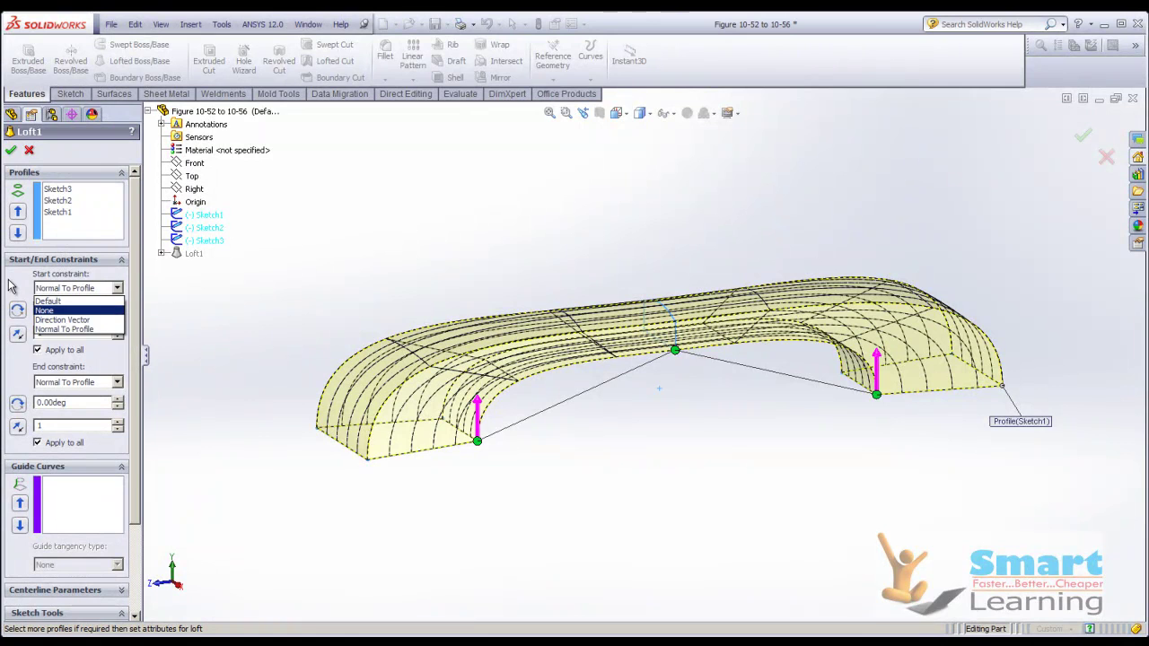
left_click(64, 328)
left_click(21, 337)
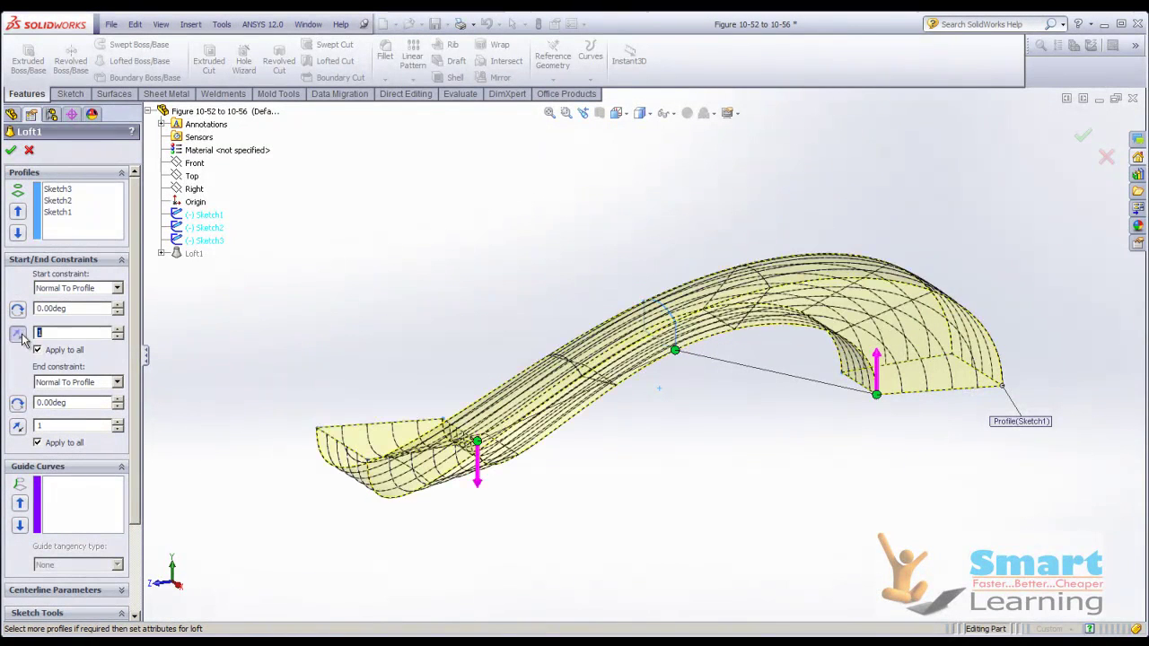
left_click(22, 336)
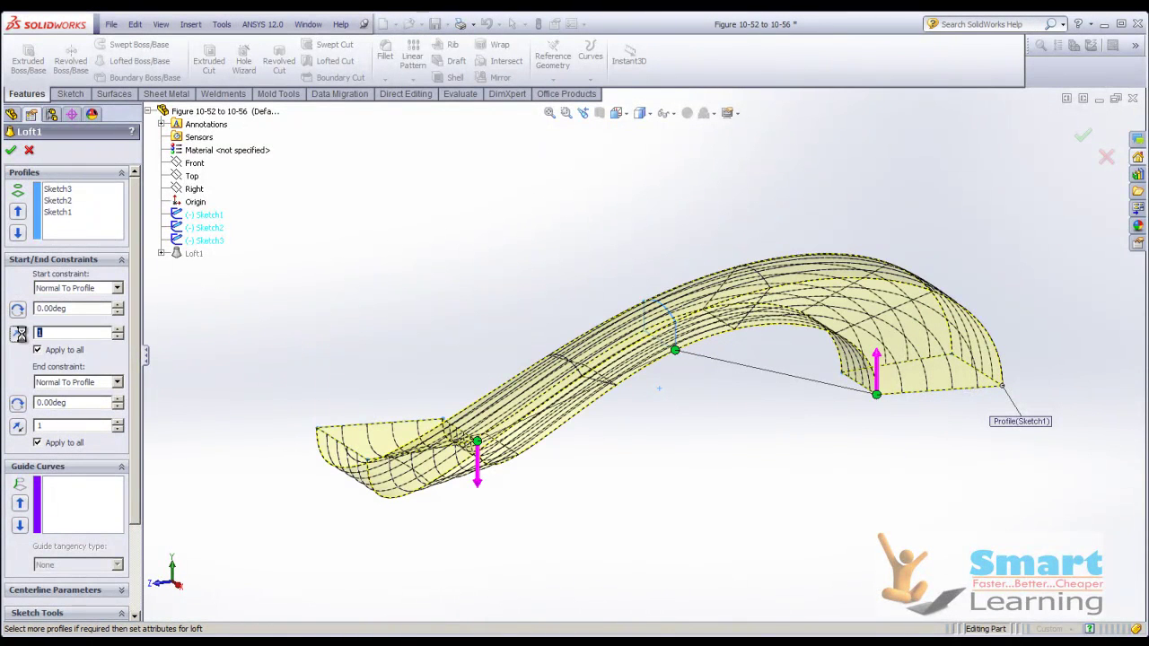
left_click(16, 429)
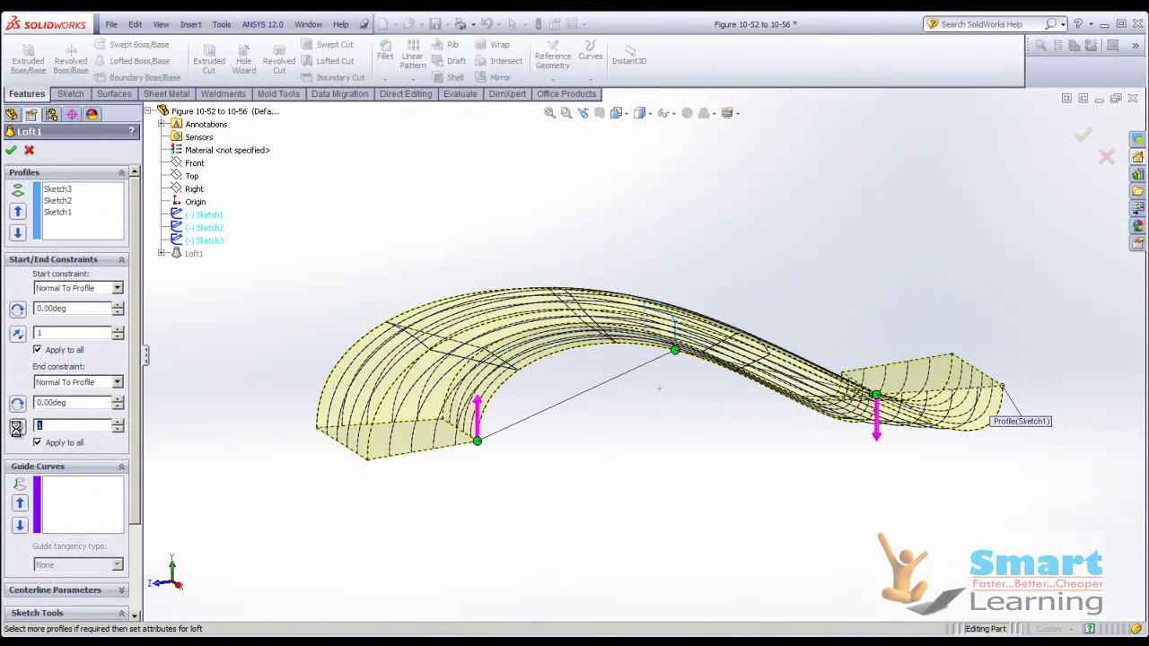
left_click(17, 430)
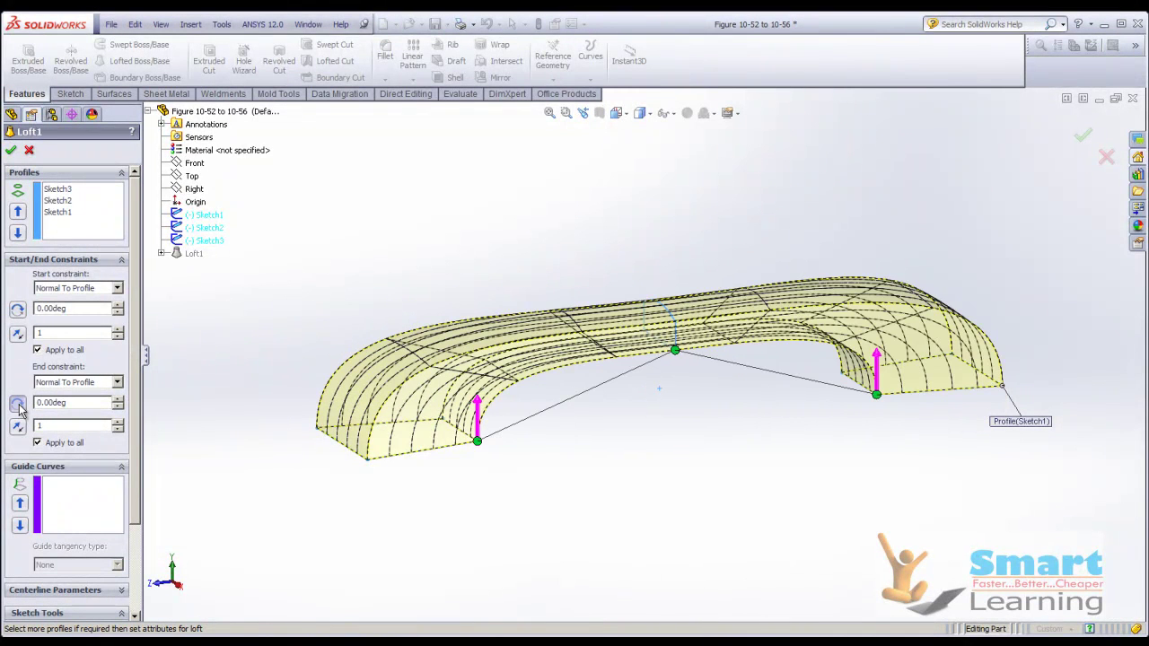
left_click(20, 406)
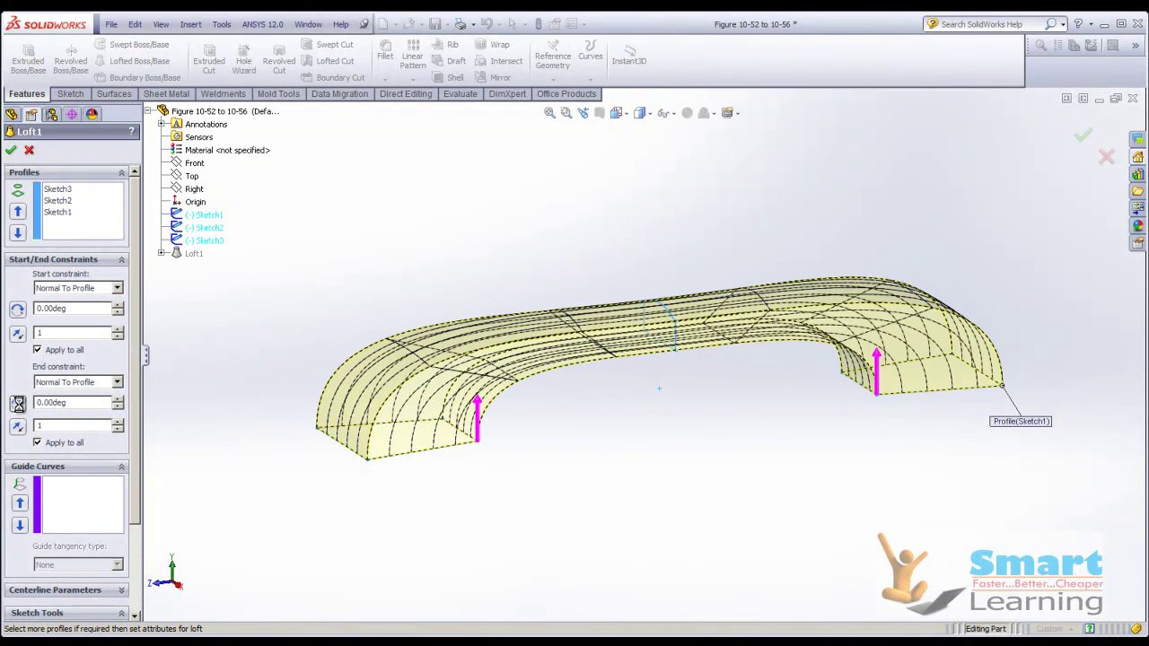
Step: Accept the loft edit and close the part without saving its changes
left_click(11, 150)
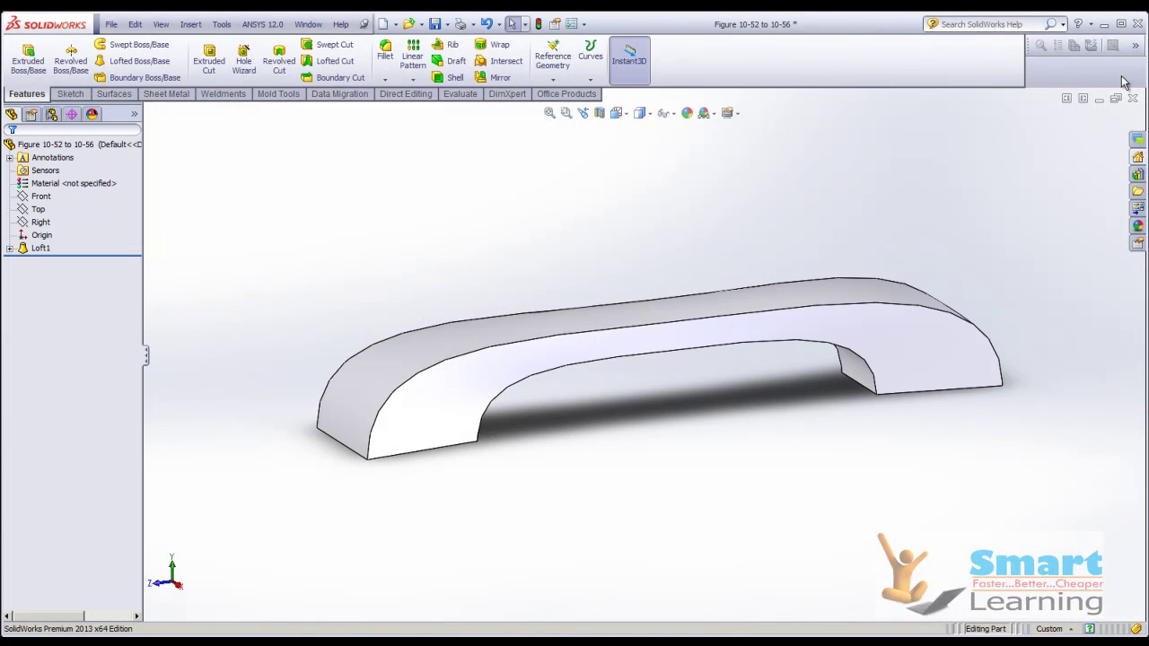
left_click(1133, 98)
left_click(575, 354)
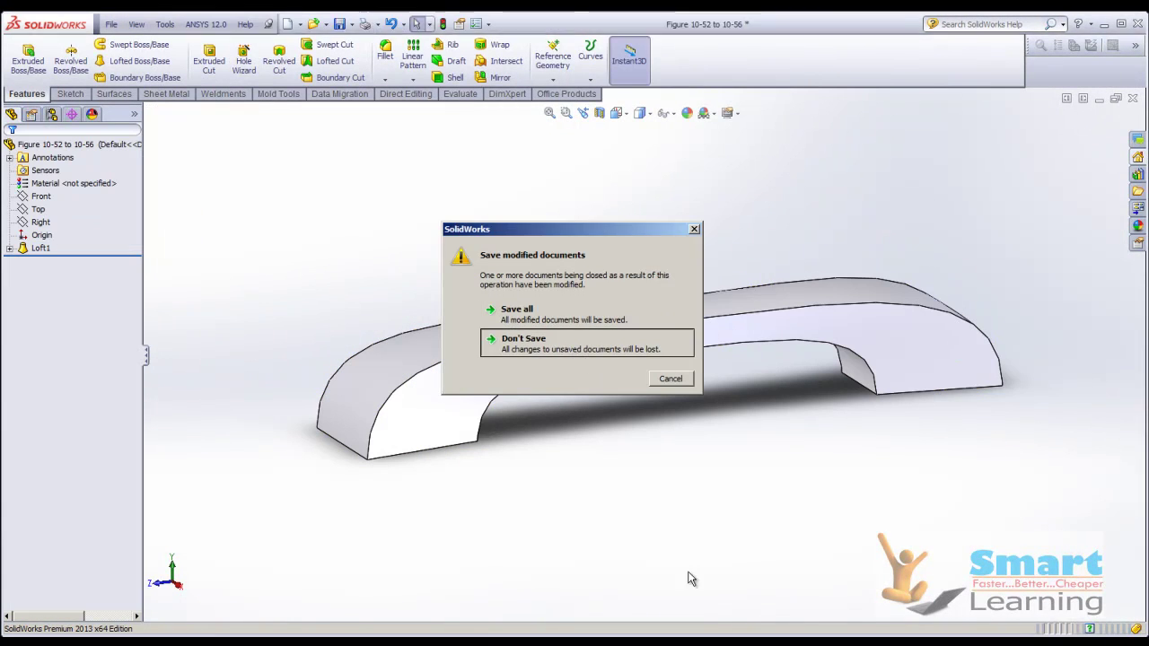
Step: Switch to the PowerPoint slide show and review Figures 52 to 54 on loft tangency and the final loft
left_click(673, 619)
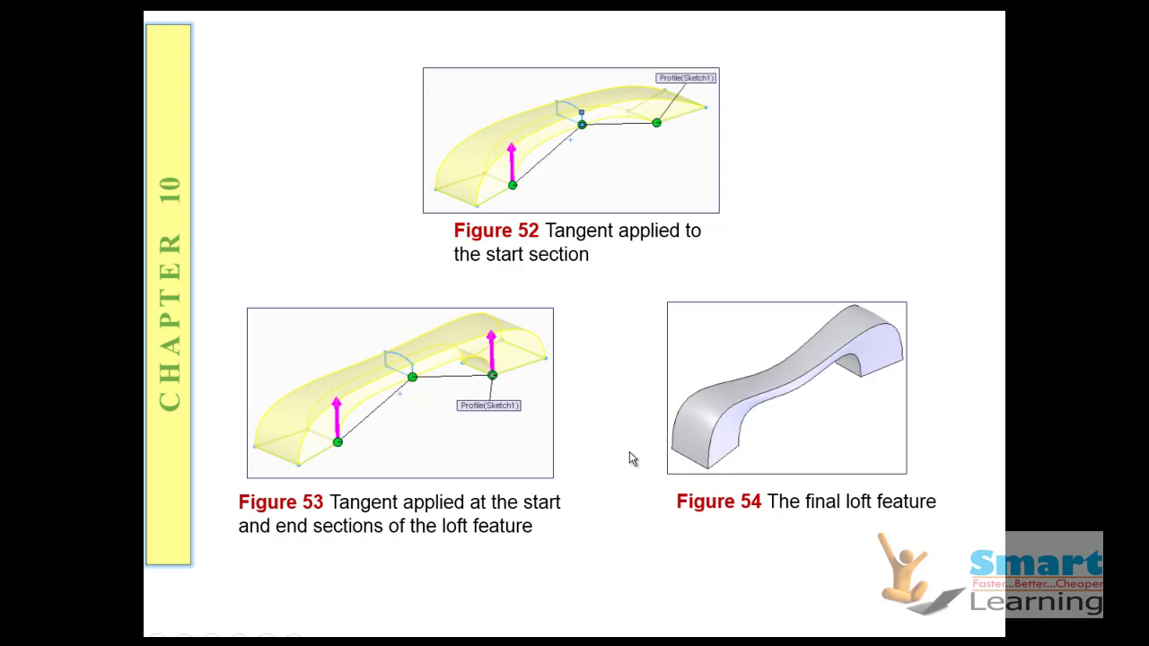
left_click(629, 456)
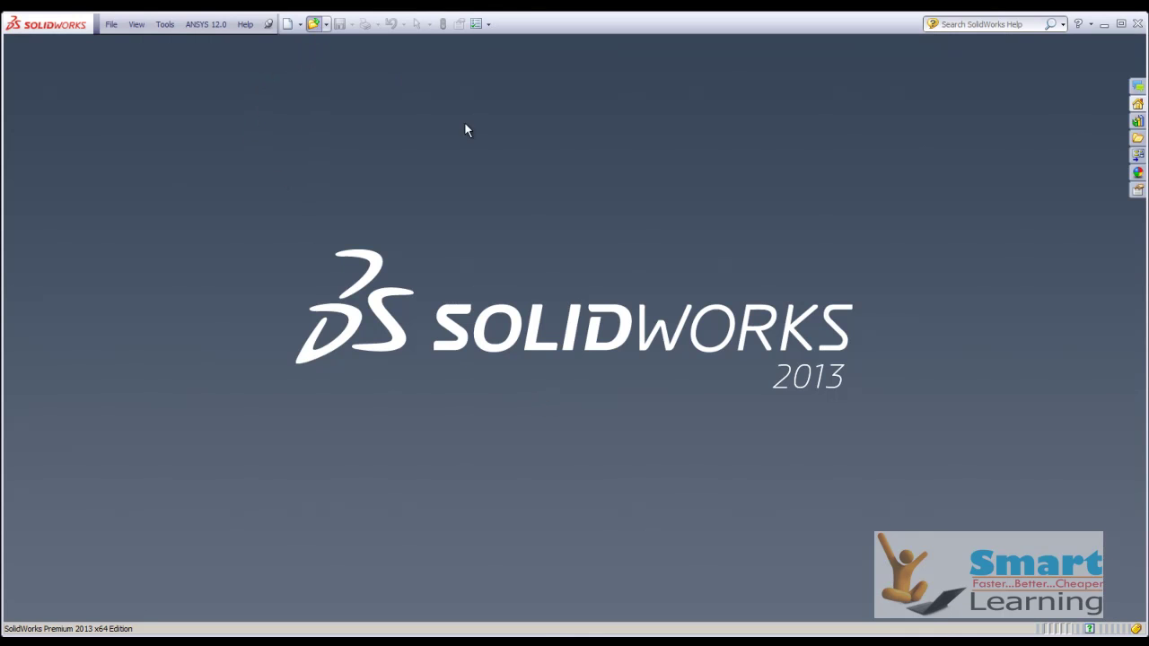
Step: Open the part file "Figure 10-57 and 10-58" from the c10_sw2013_prt folder
key("ctrl+o")
left_click(904, 388)
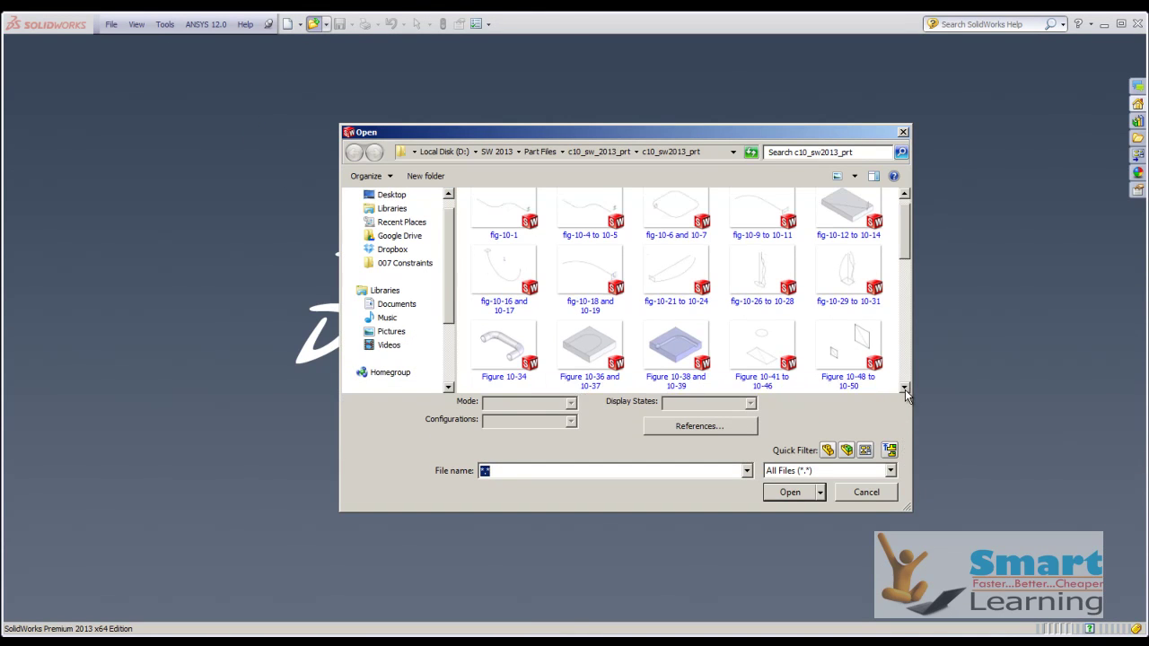
left_click(904, 388)
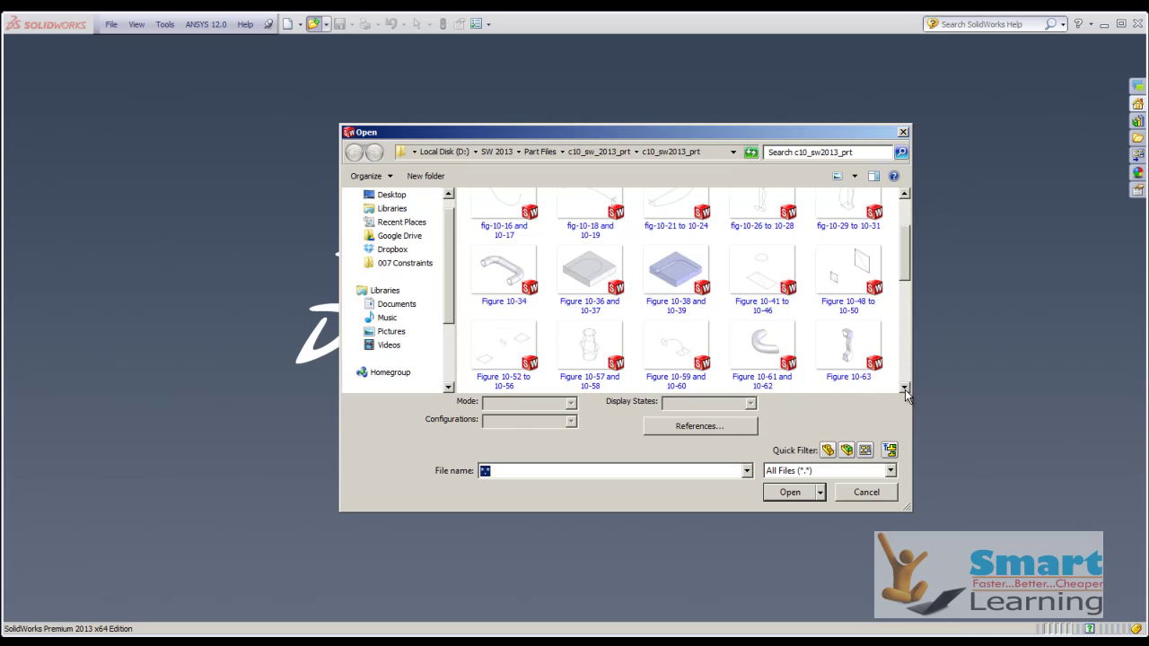
double_click(599, 351)
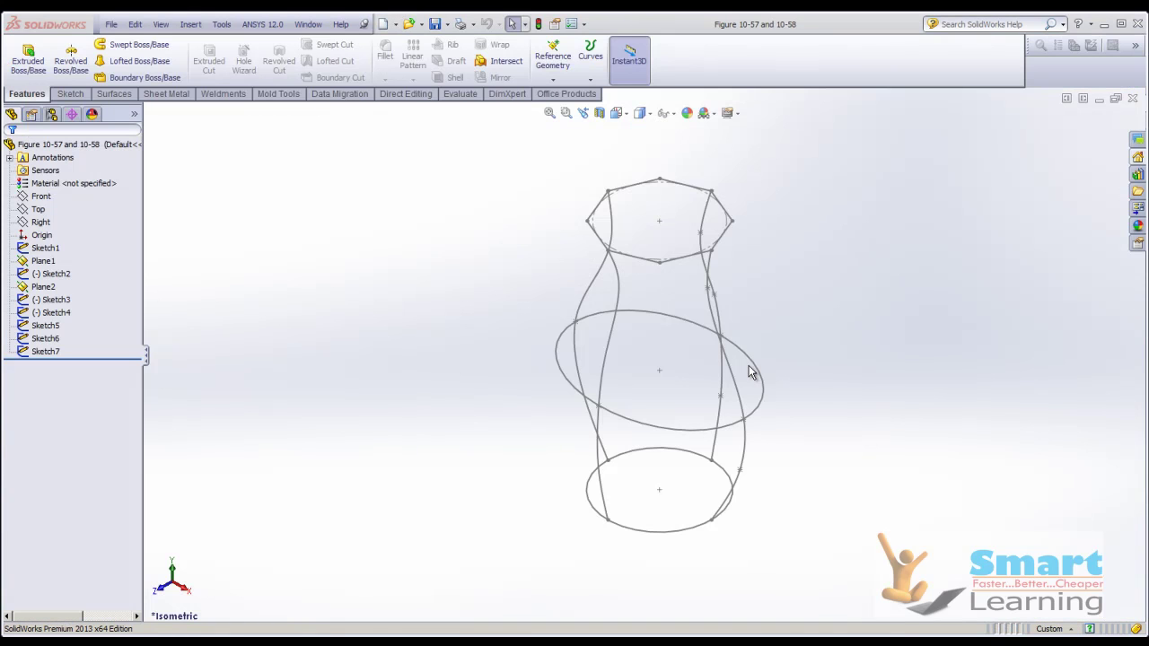
Step: Try to select Sketch1, Sketch2 and an edge of the Sketch3 octagon as one group for a lofted boss
middle_click_drag(545, 457, 576, 460)
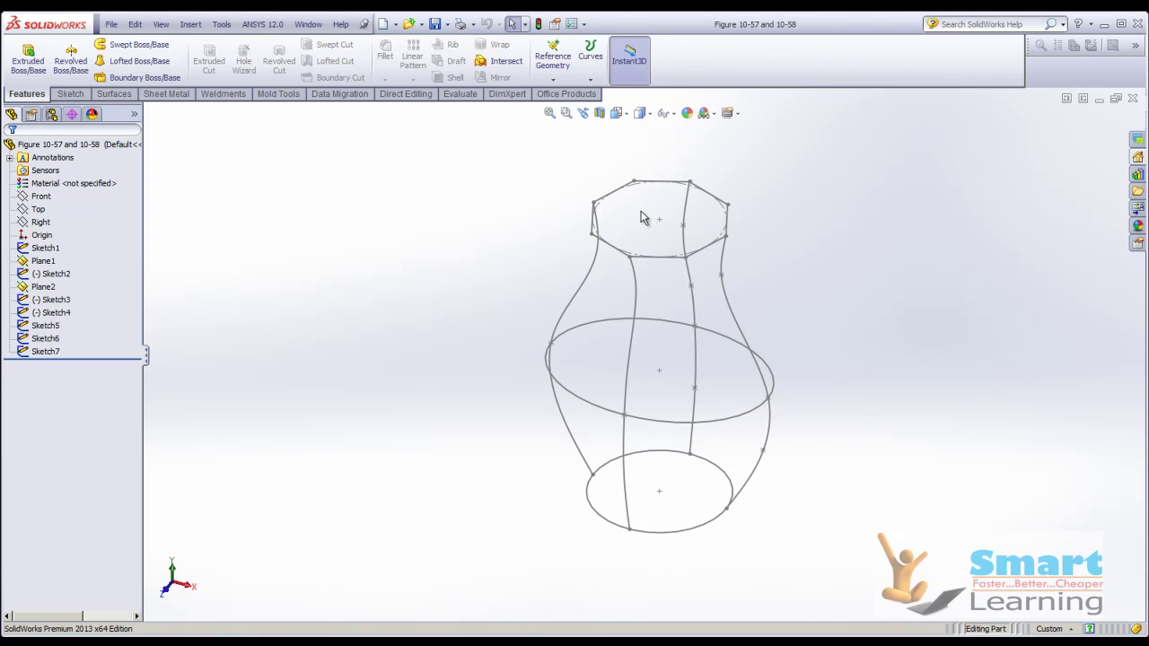
middle_click_drag(508, 409, 509, 358)
left_click(134, 62)
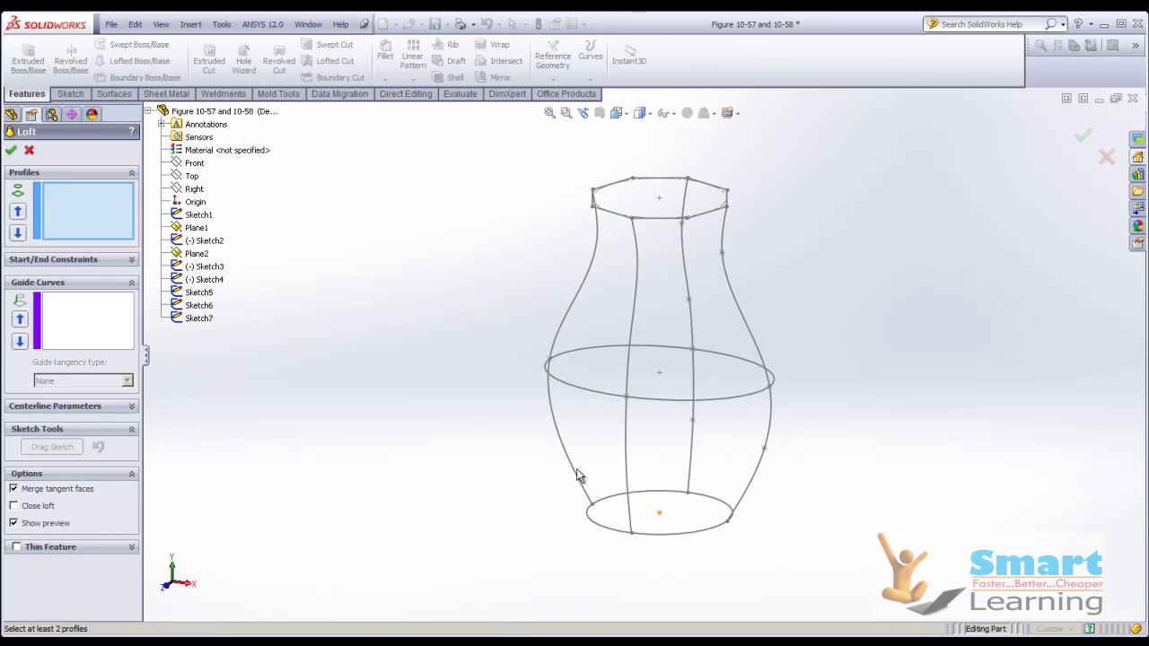
left_click(726, 525)
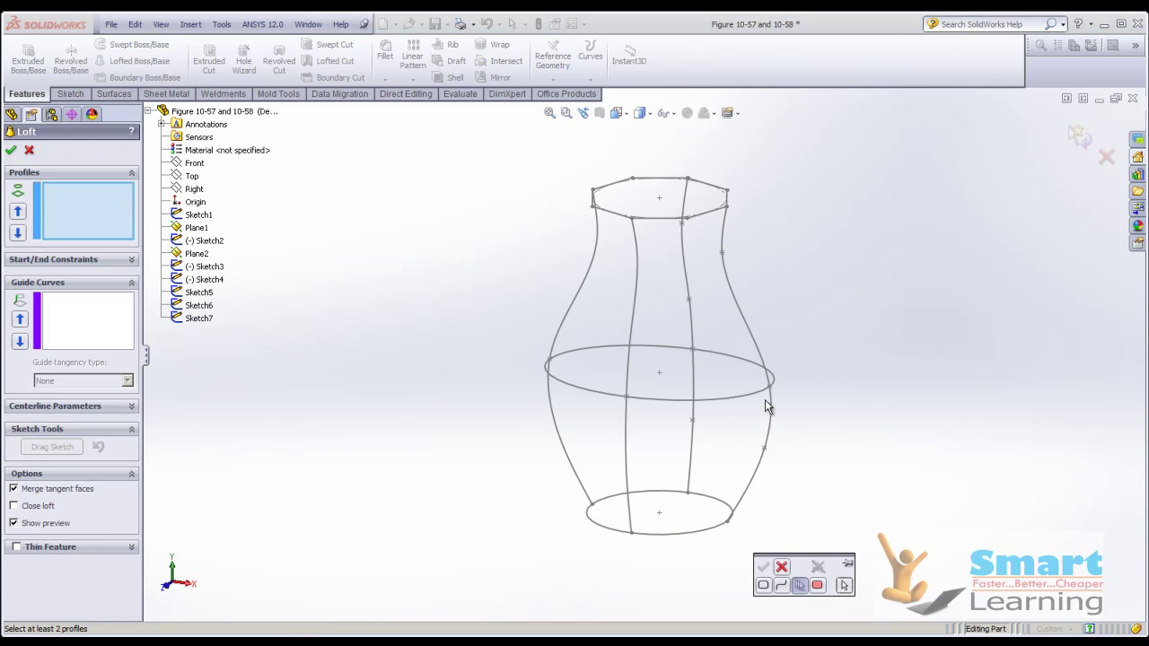
left_click(722, 523)
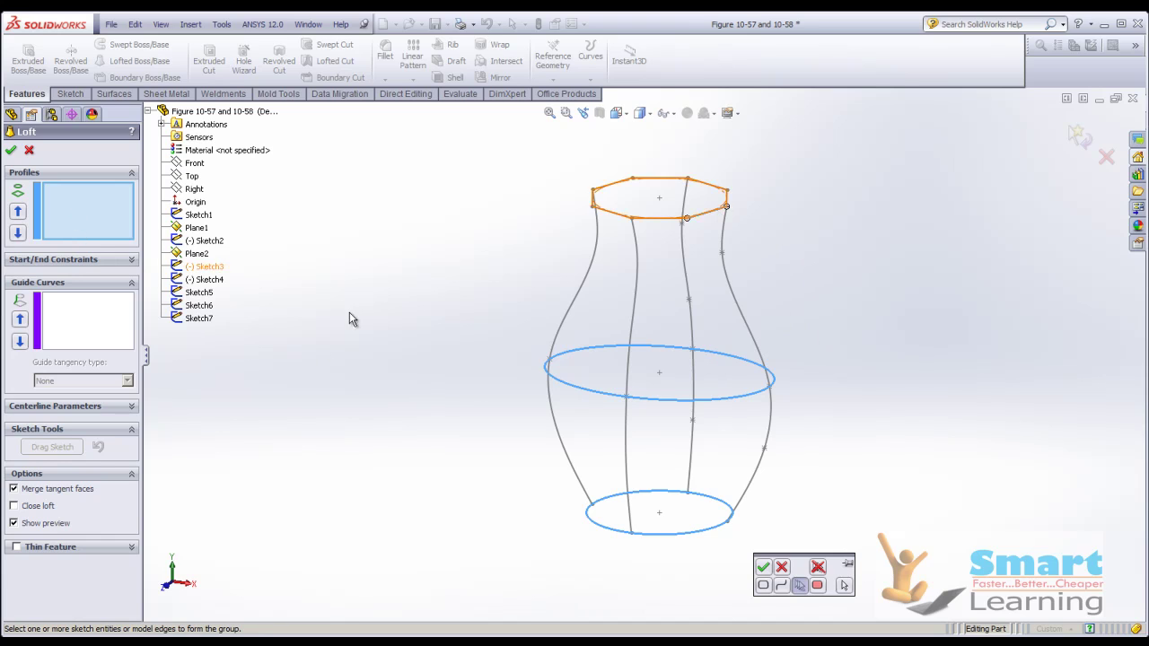
left_click(764, 566)
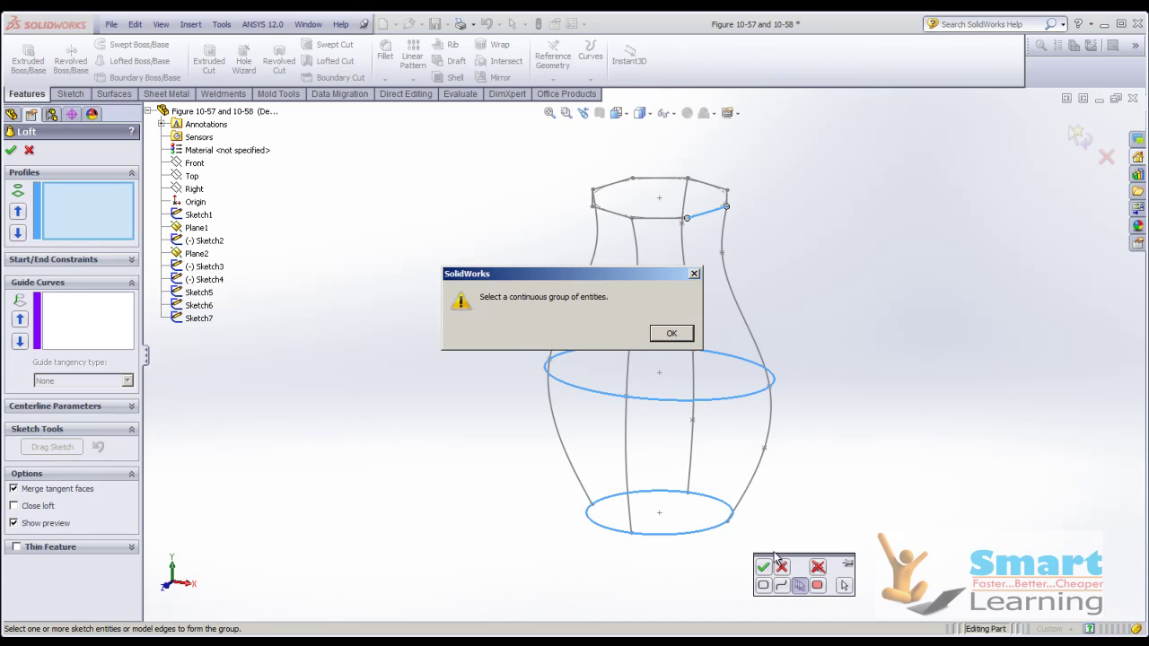
left_click(668, 333)
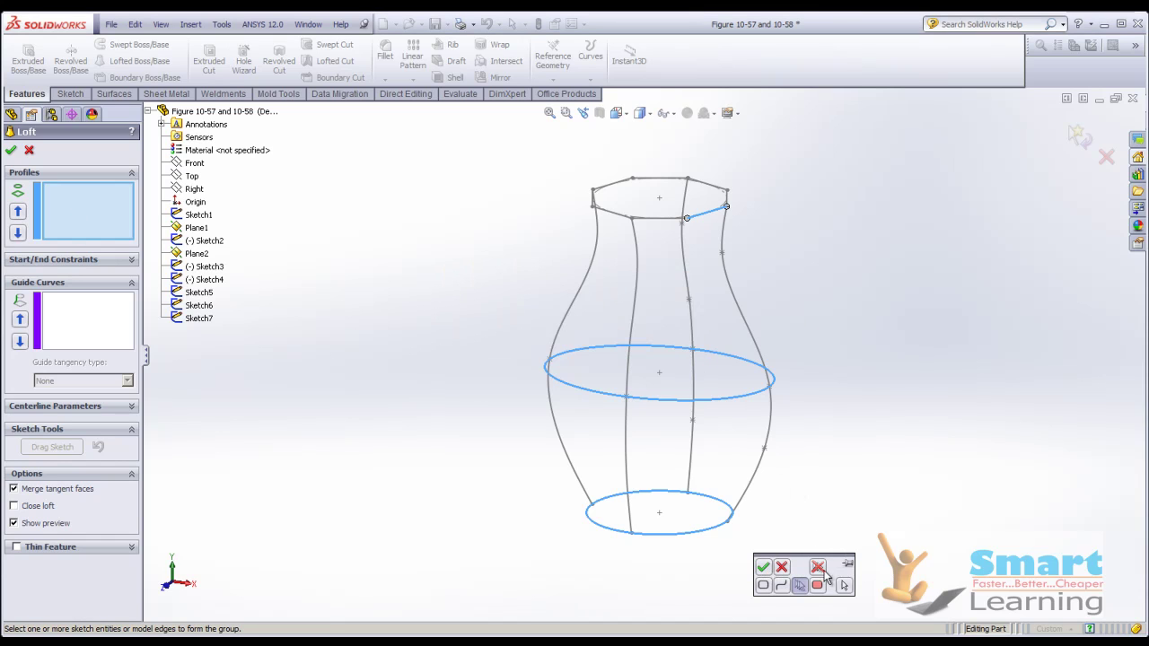
left_click(783, 568)
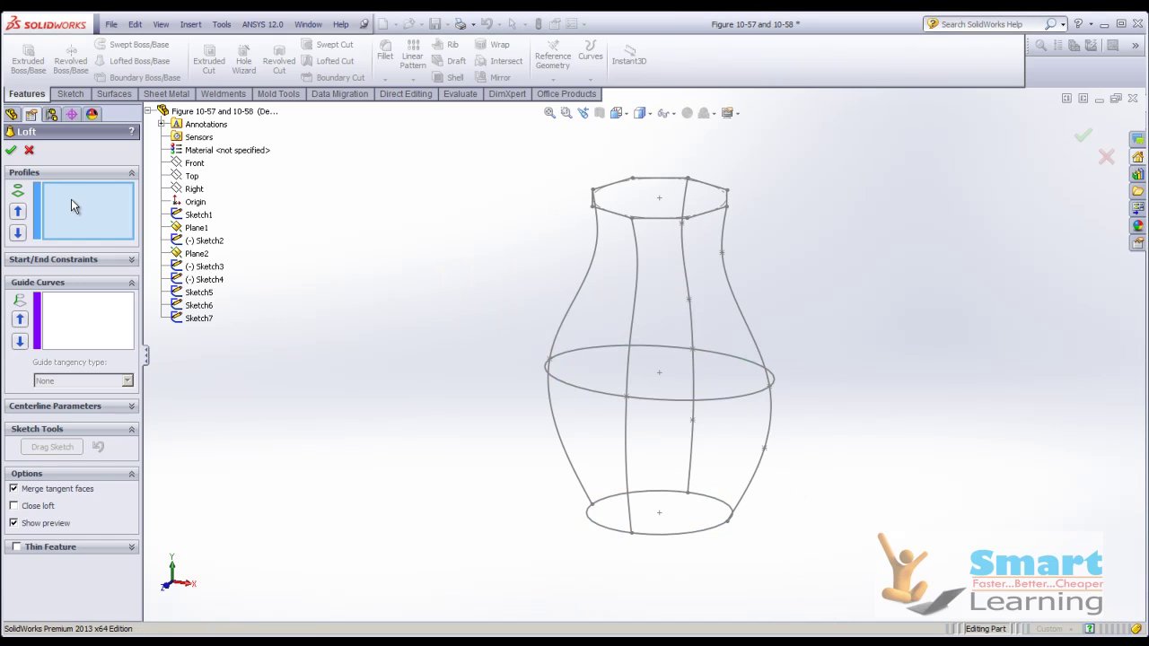
Step: Try a loft through Sketch1, Sketch2 and Sketch3 with Sketch5 as guide curve, and cancel the feature
left_click(712, 527)
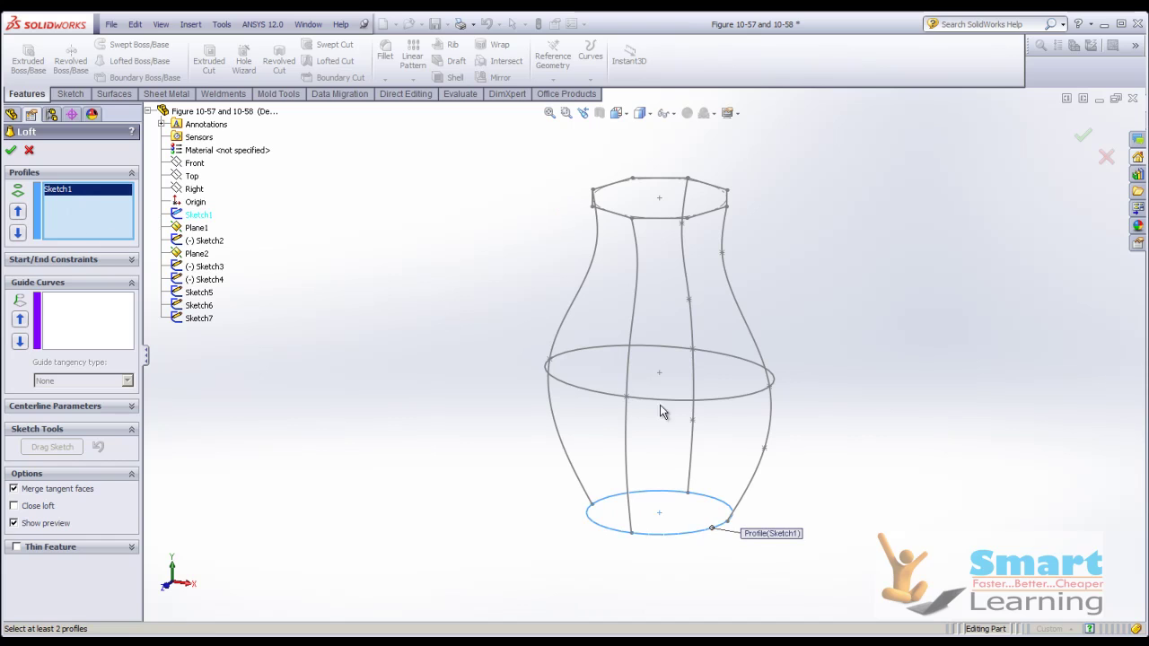
left_click(768, 395)
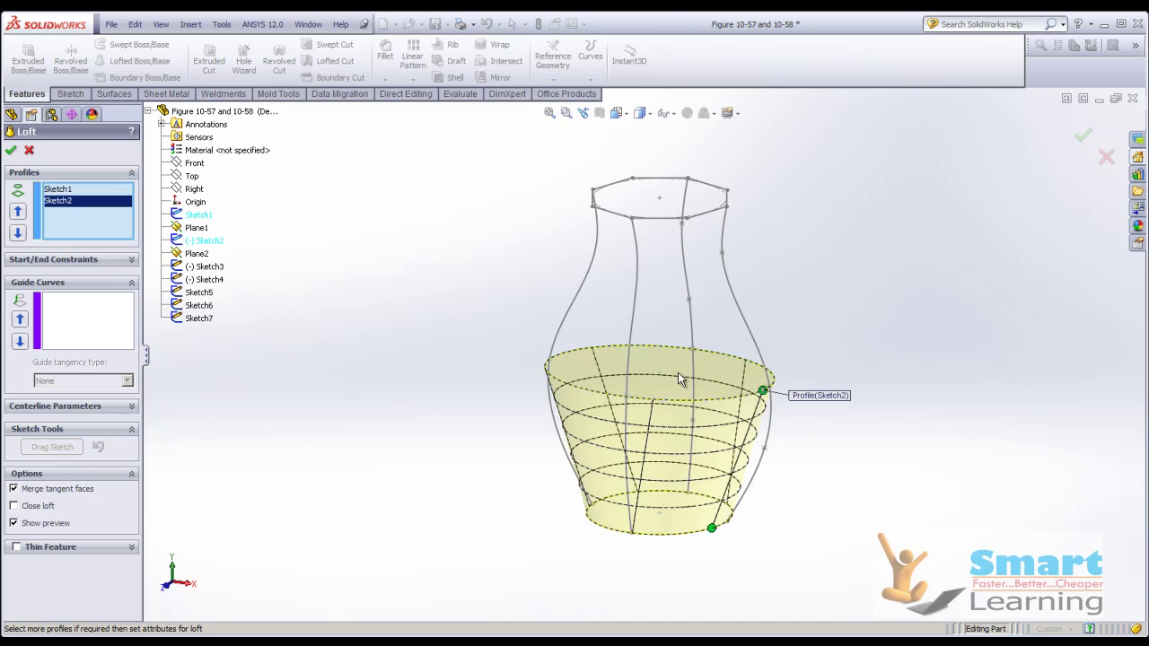
left_click(719, 215)
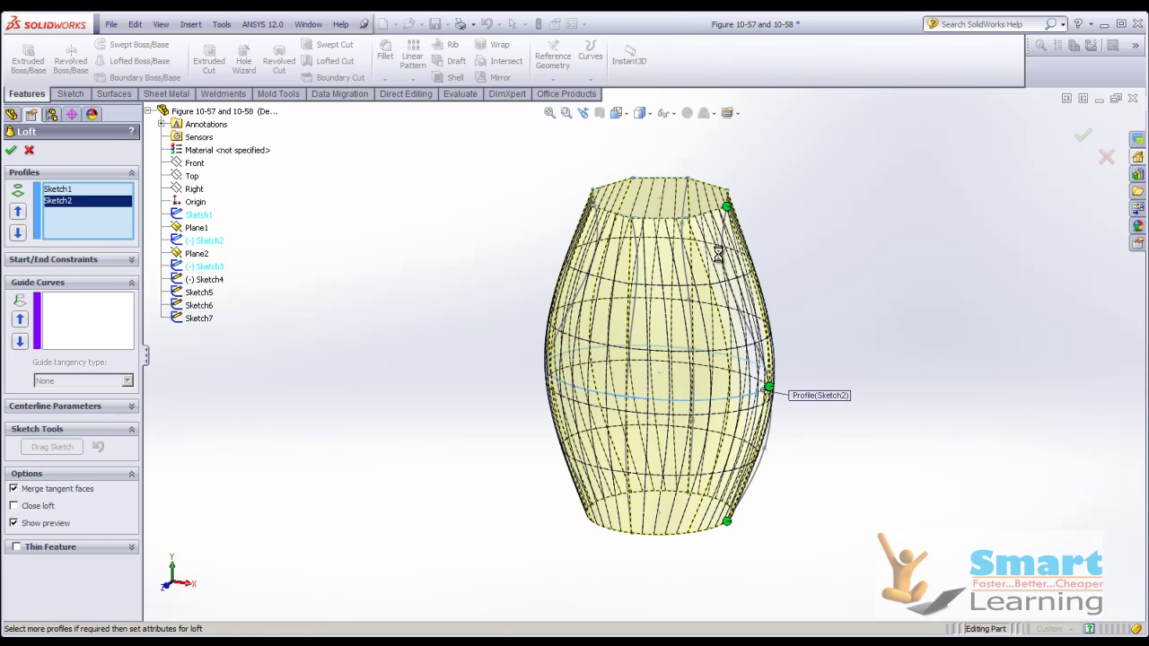
left_click(60, 310)
mouse_move(769, 387)
left_mouse_down()
mouse_move(760, 419)
mouse_move(779, 386)
left_mouse_up()
middle_click_drag(780, 386, 748, 419)
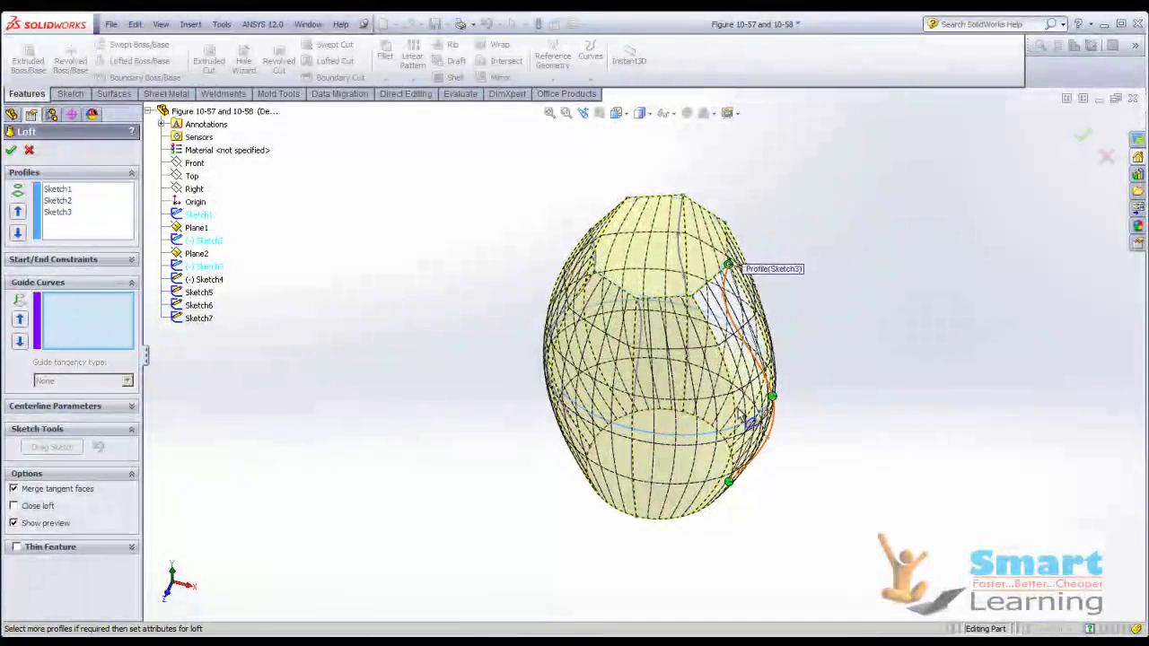
left_click(639, 310)
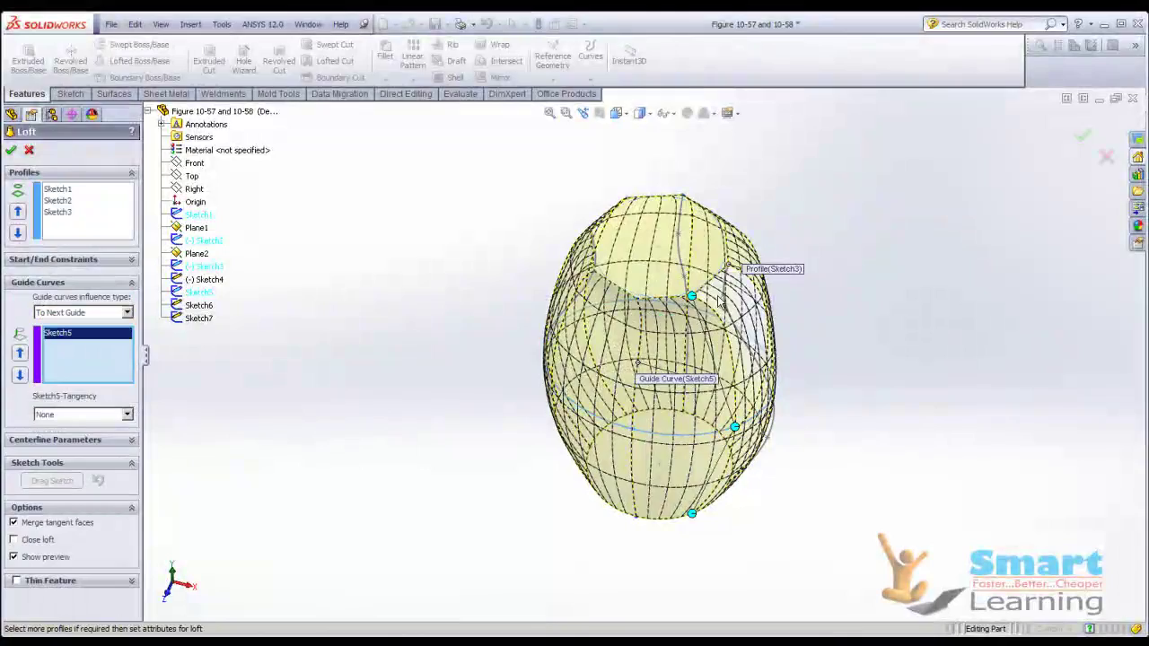
middle_click_drag(806, 326, 718, 299)
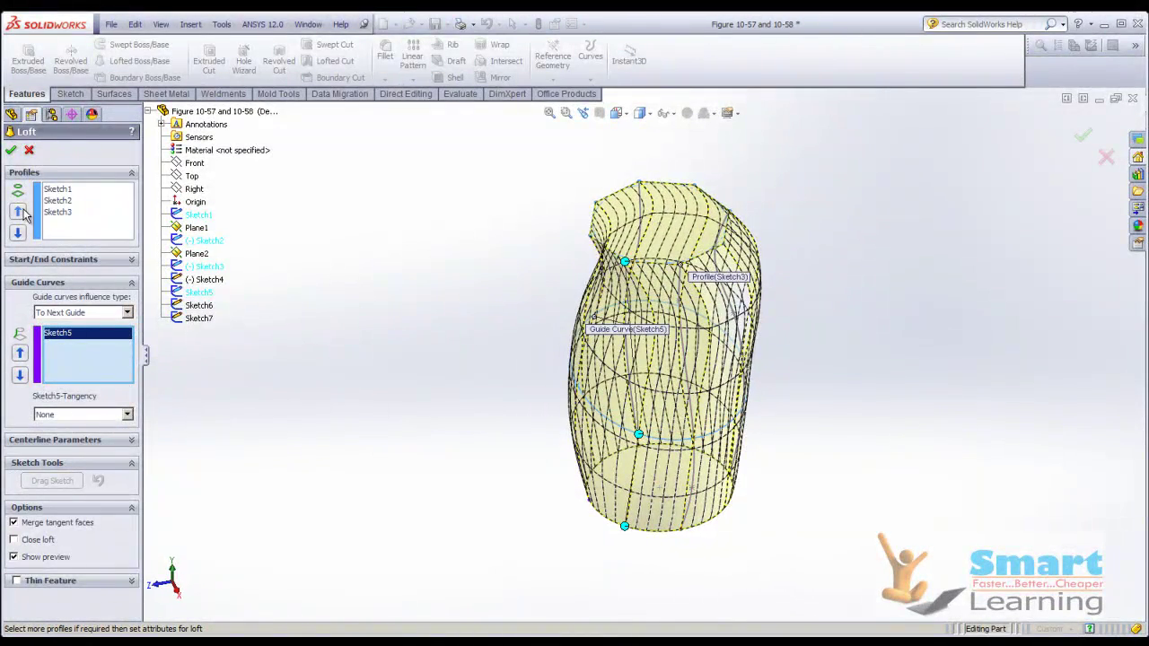
left_click(29, 150)
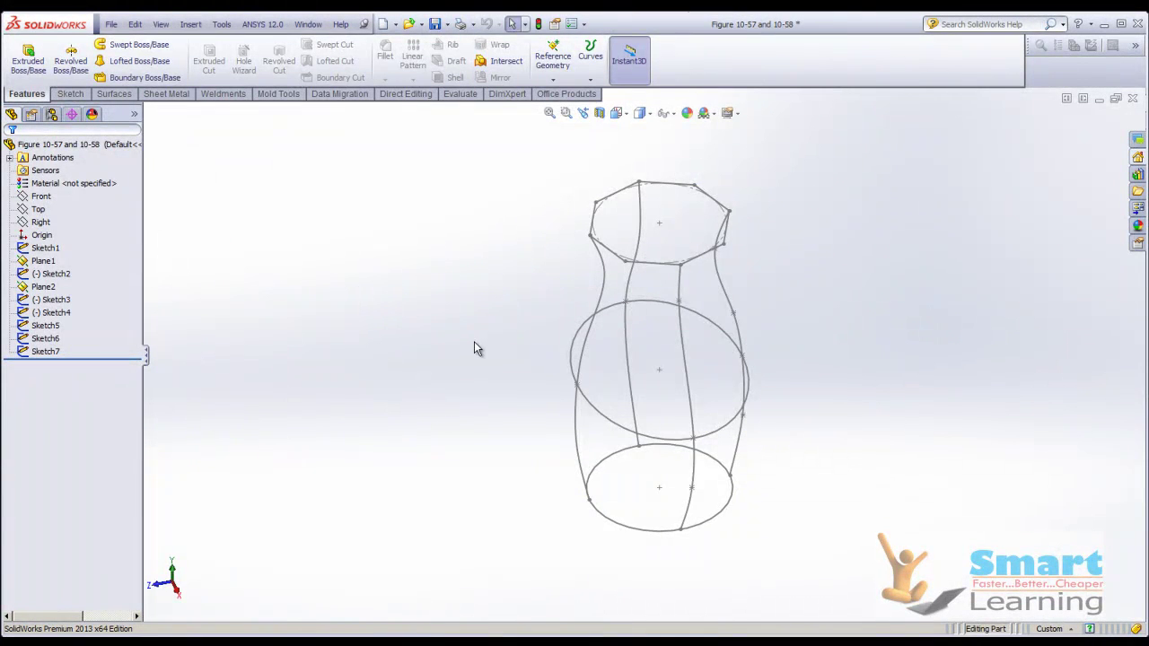
Step: Start a new lofted boss and add Sketch5, Sketch6, Sketch4 and Sketch7 as its guide curves
middle_click_drag(475, 341, 477, 329)
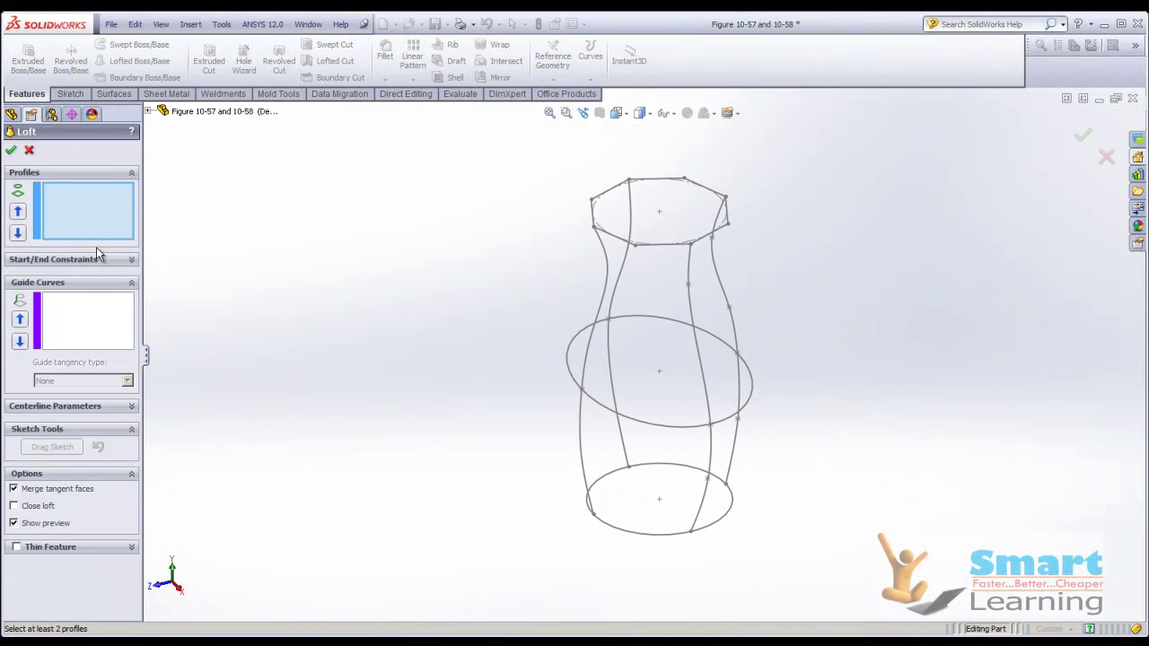
left_click(81, 304)
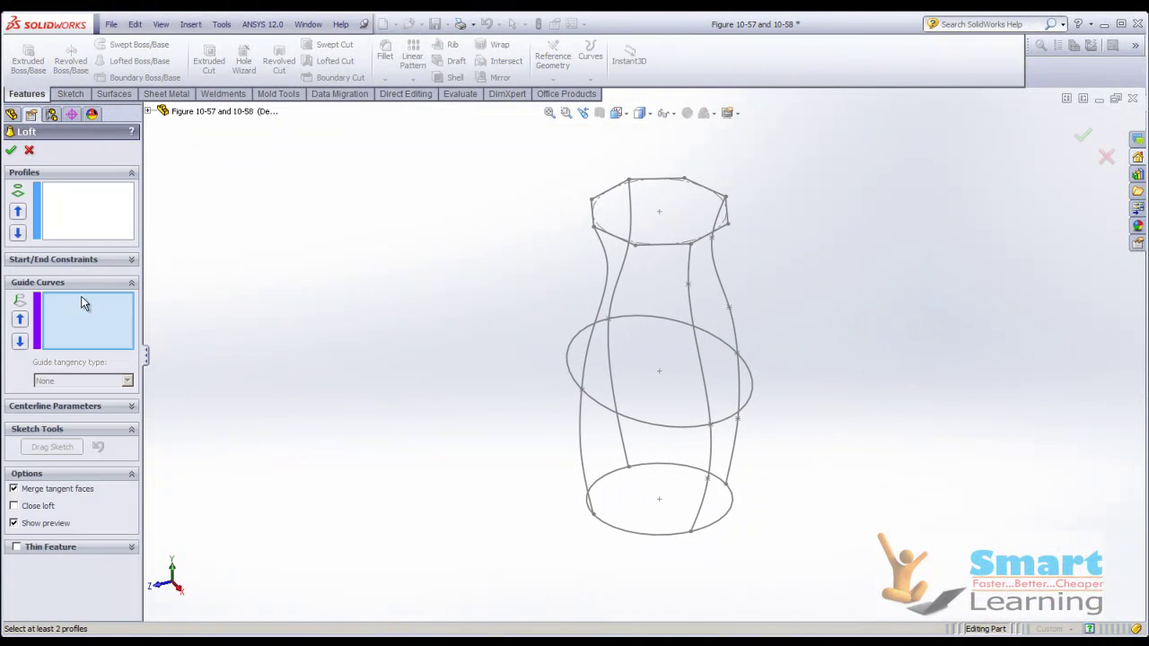
left_click(591, 491)
left_click(701, 520)
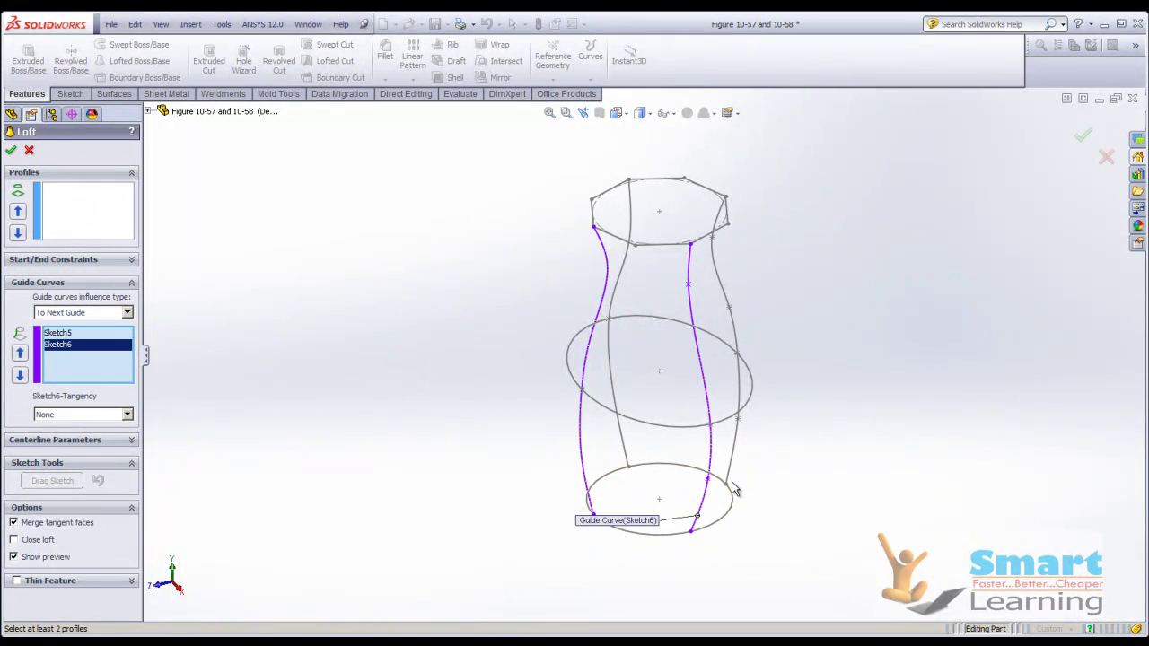
left_click(733, 483)
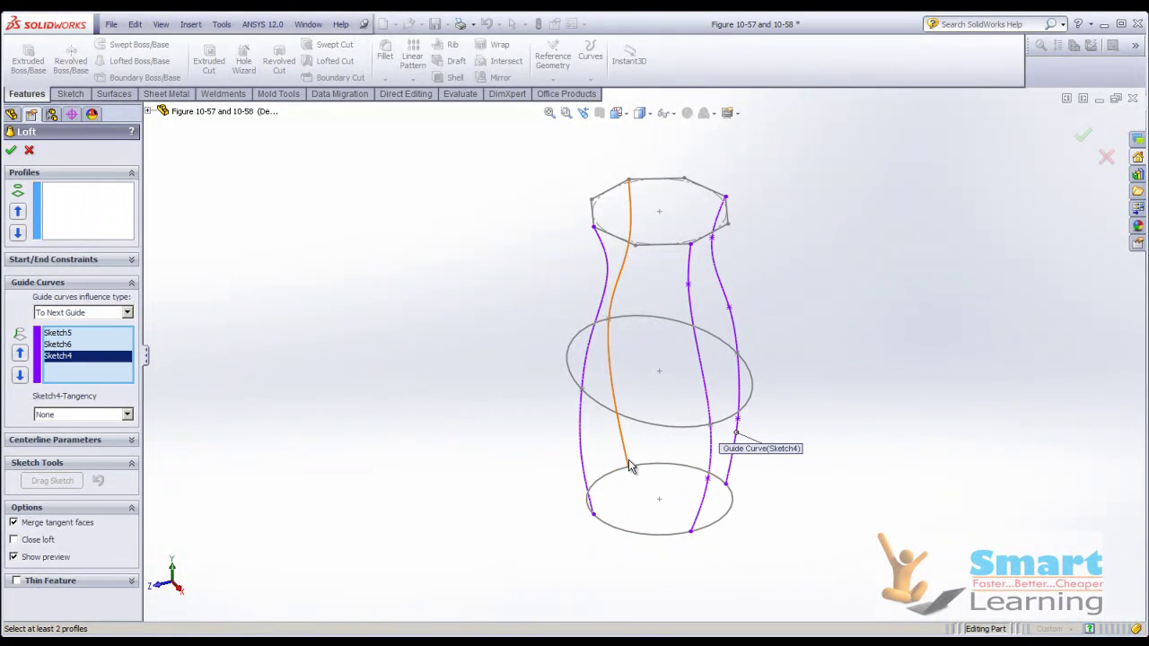
left_click(628, 465)
Step: Add Sketch1, Sketch2 and Sketch3 as the loft profiles, in order from the base to the octagon
left_click(52, 196)
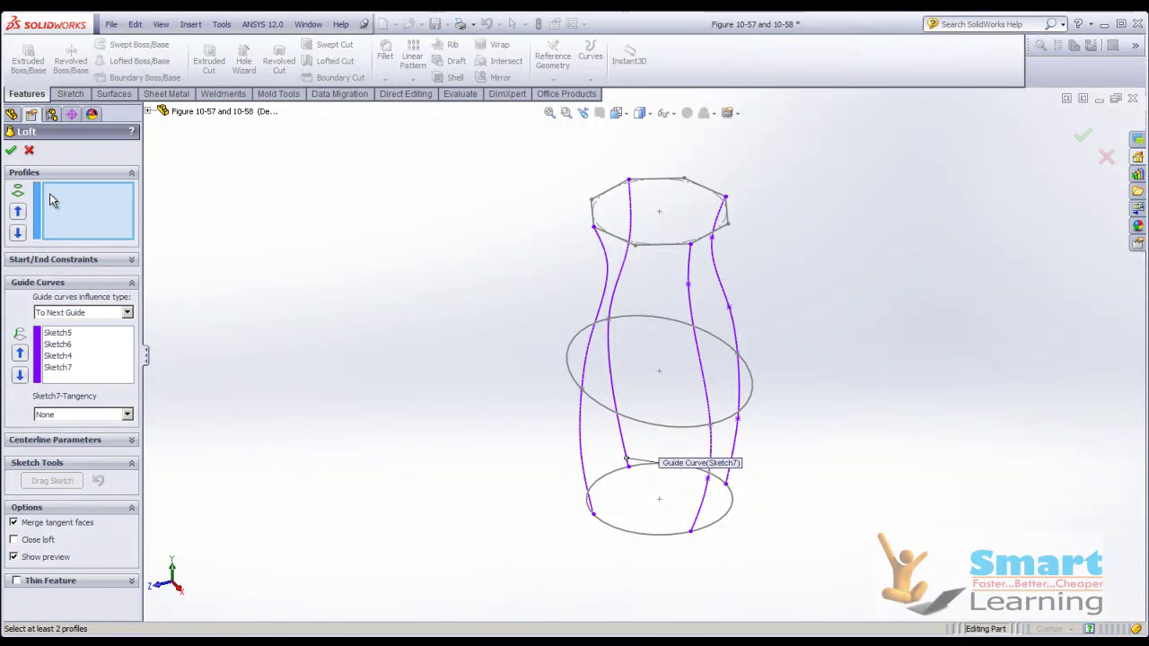
left_click(687, 536)
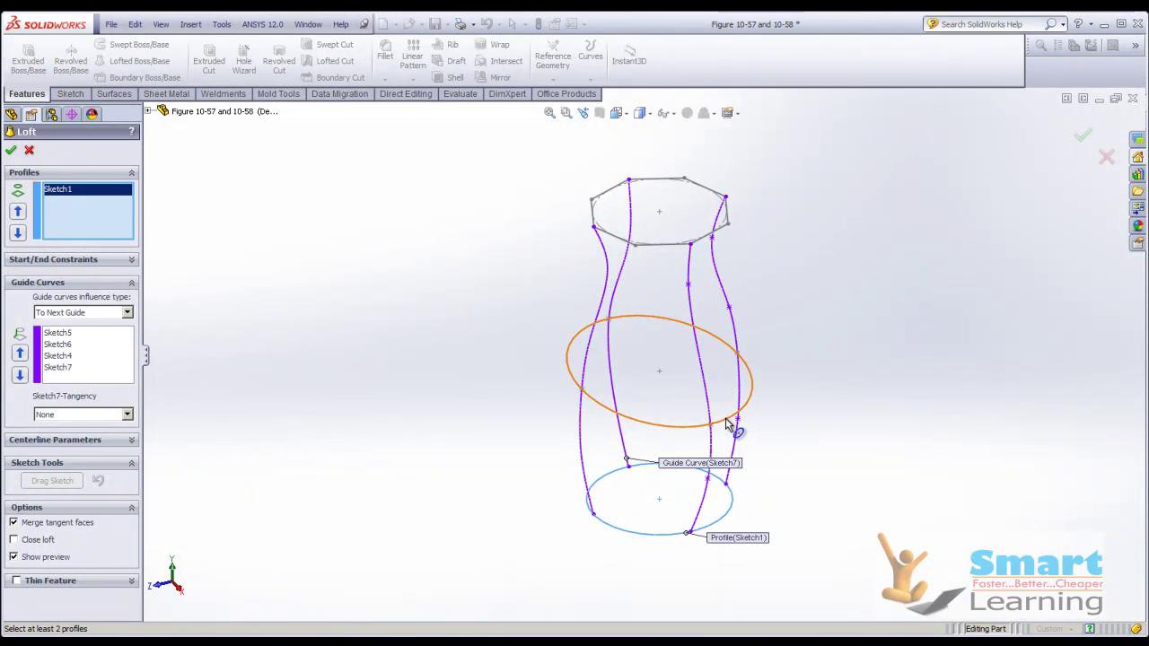
middle_click_drag(685, 475, 716, 488)
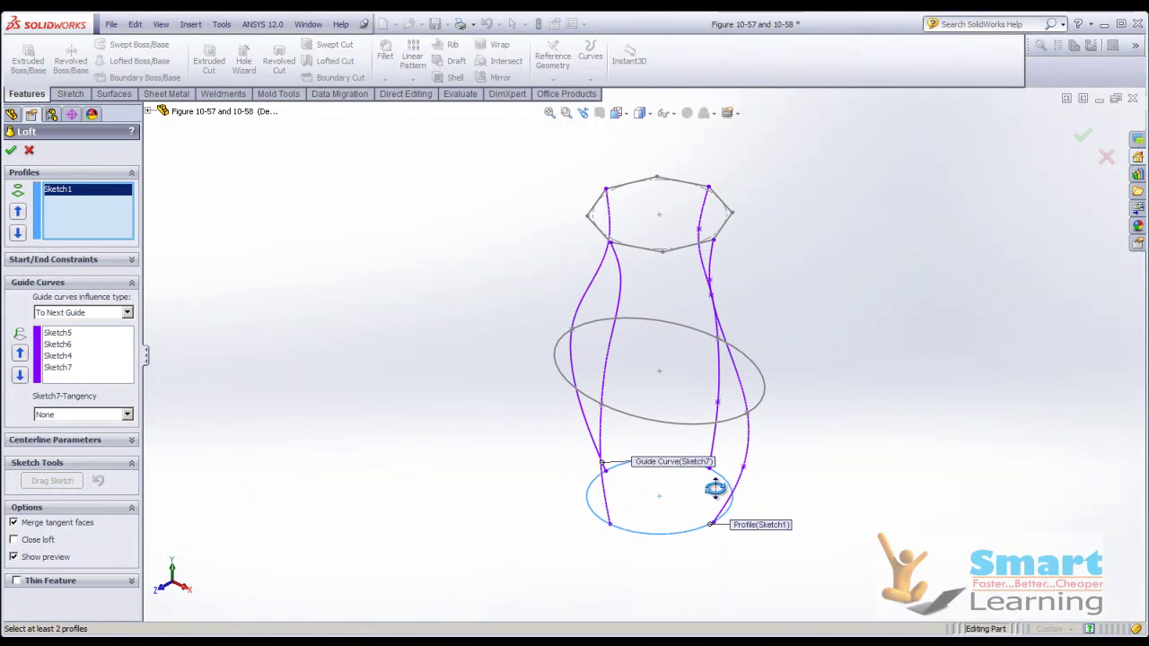
left_click(750, 381)
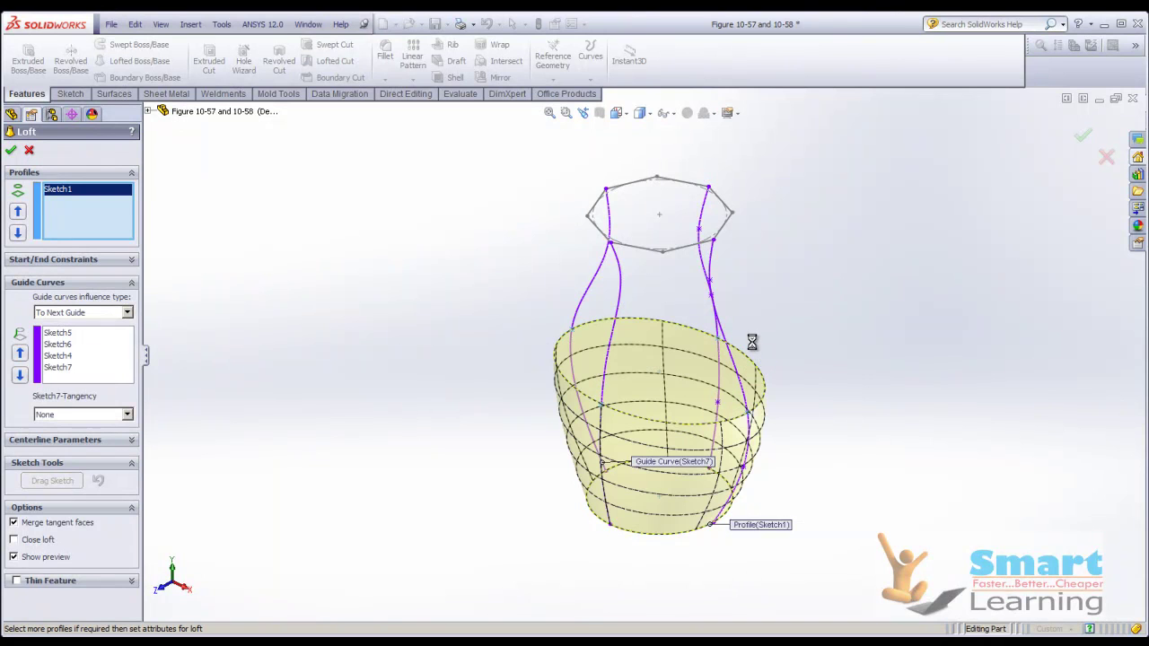
left_click(709, 248)
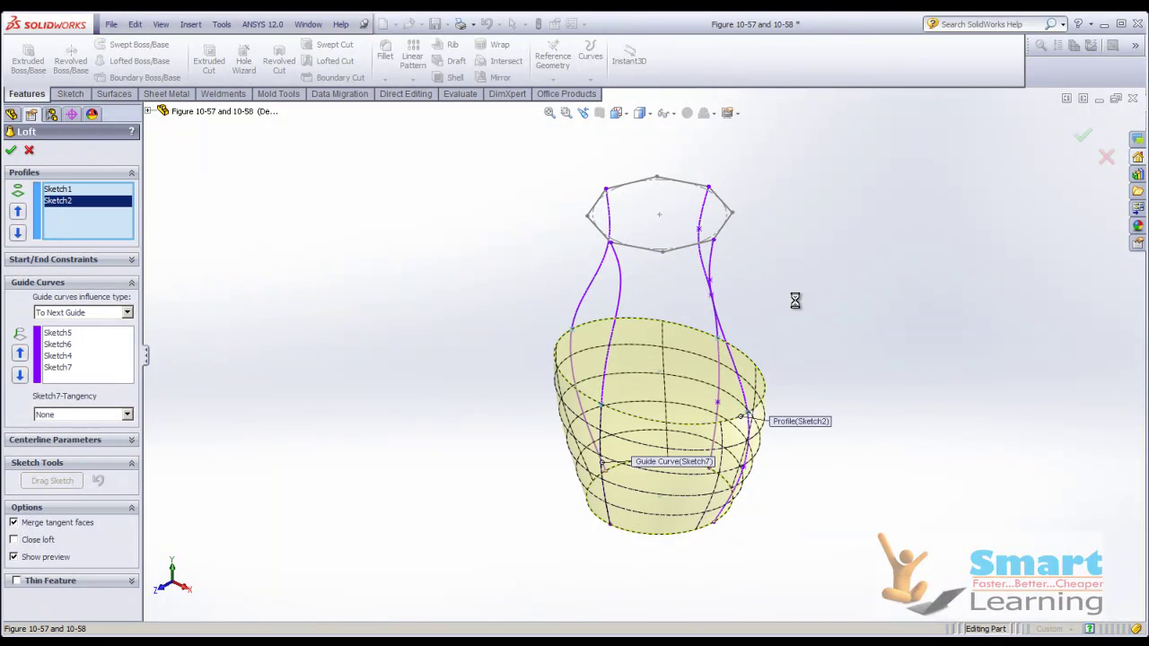
Step: Try the To Next Sharp and To Next Edge guide curve influence types, and restore To Next Guide
mouse_move(826, 218)
middle_mouse_down()
mouse_move(795, 400)
mouse_move(780, 407)
mouse_move(805, 423)
mouse_move(801, 414)
middle_mouse_up()
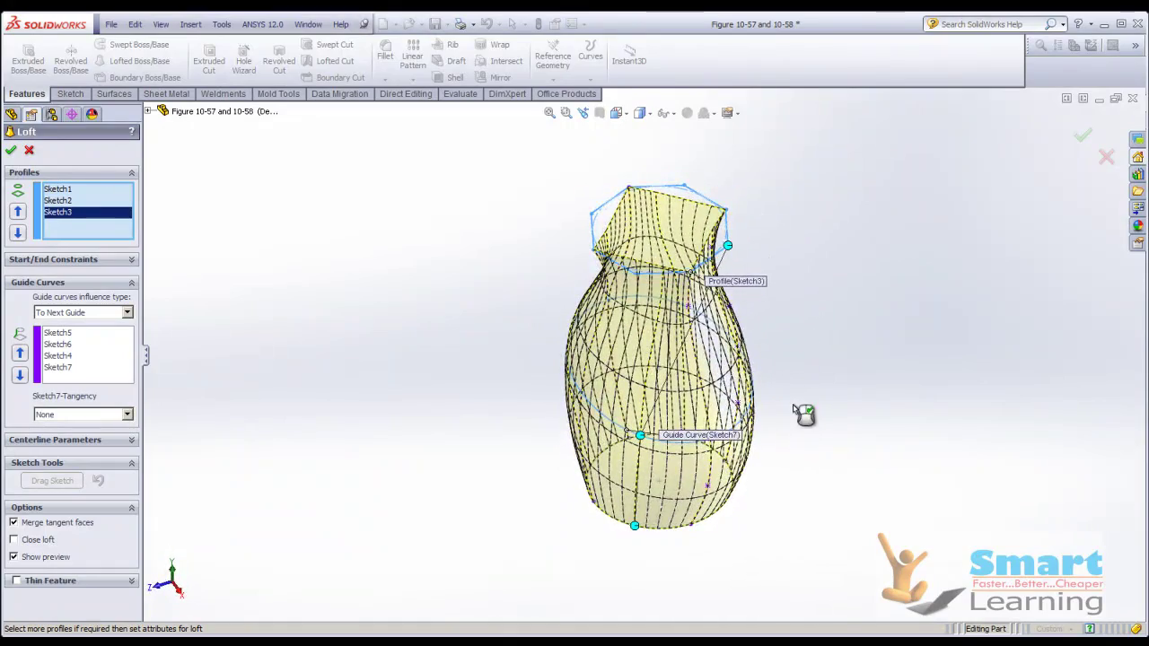
scroll(714, 358, "up", 3)
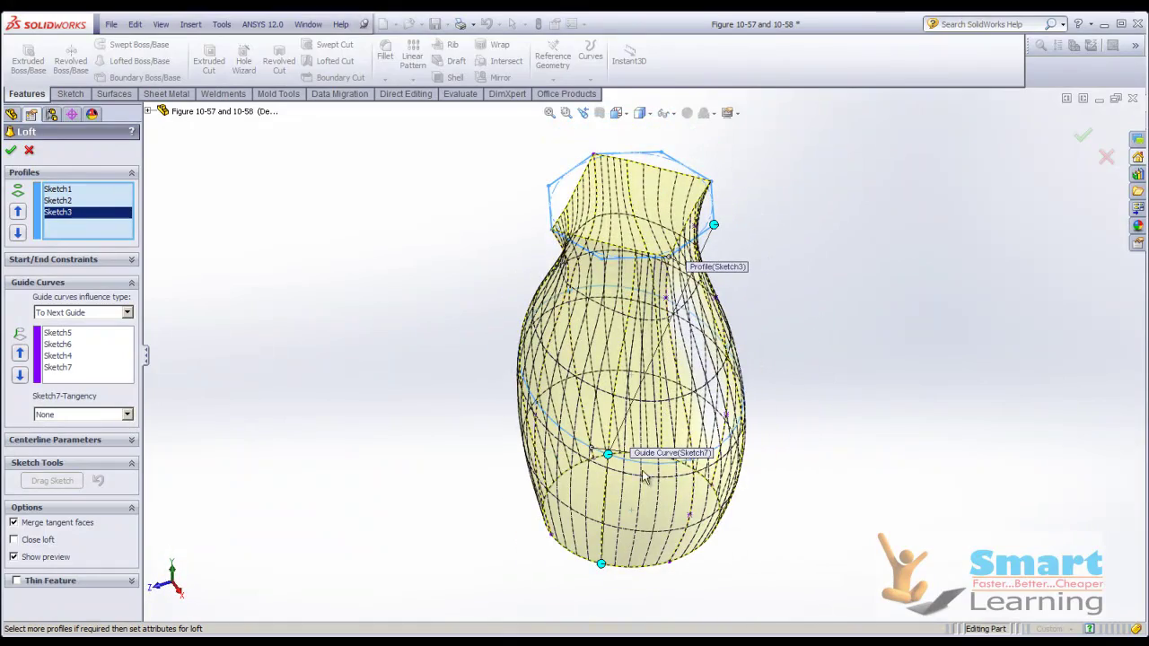
left_click(61, 315)
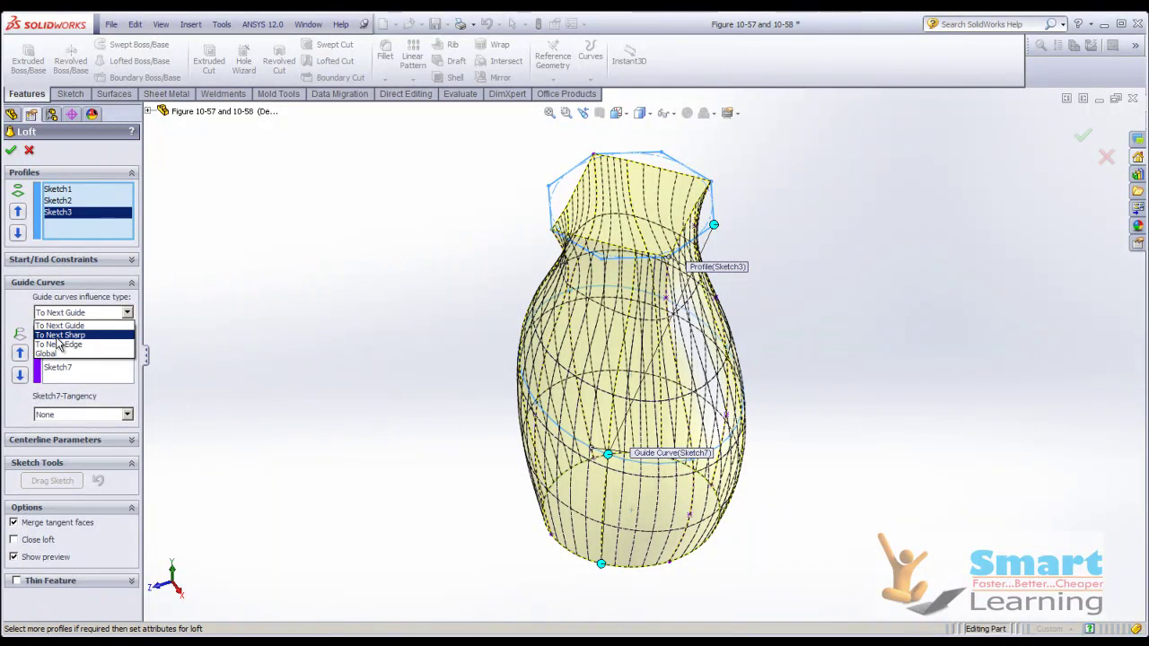
left_click(57, 335)
left_click(65, 314)
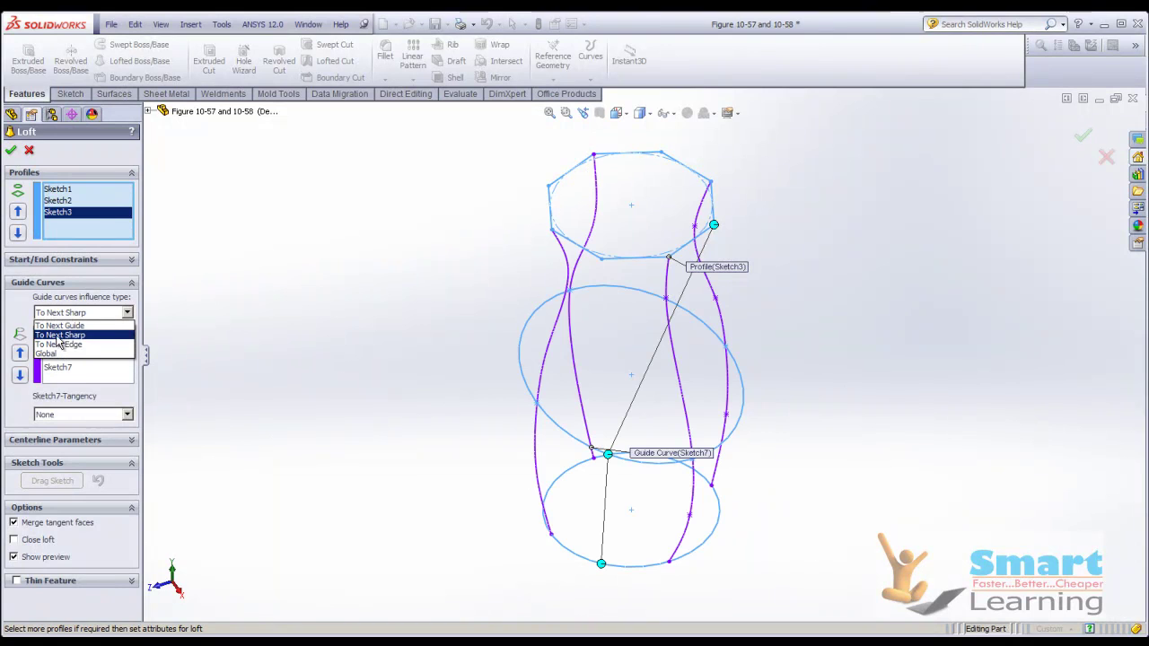
left_click(58, 345)
left_click(76, 314)
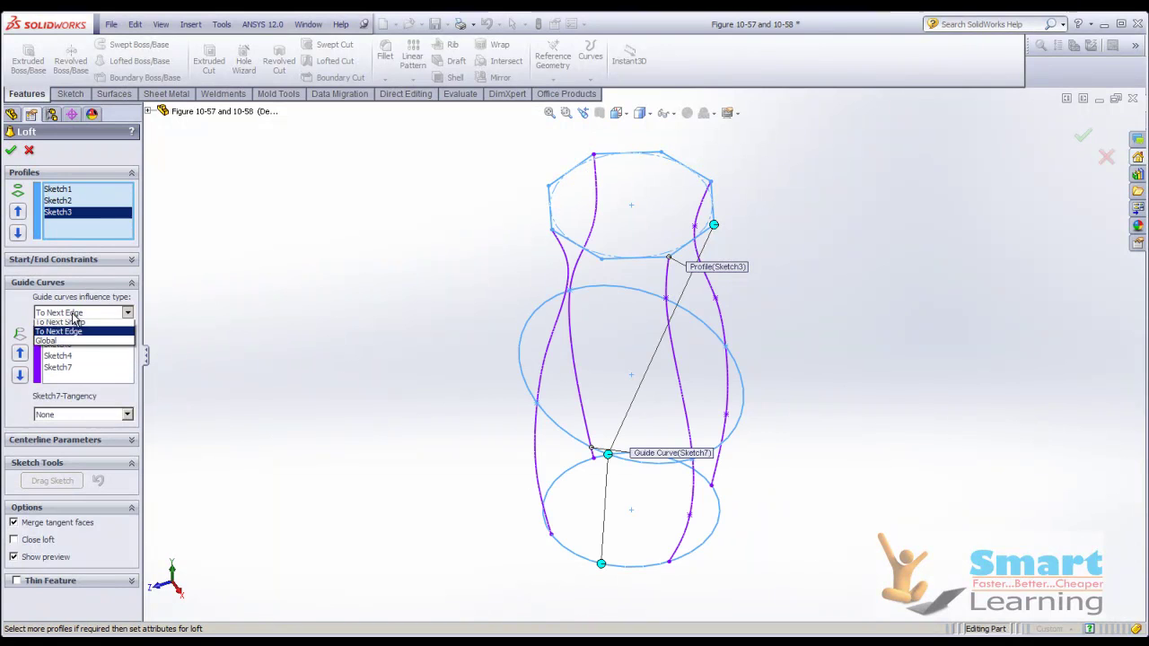
left_click(59, 325)
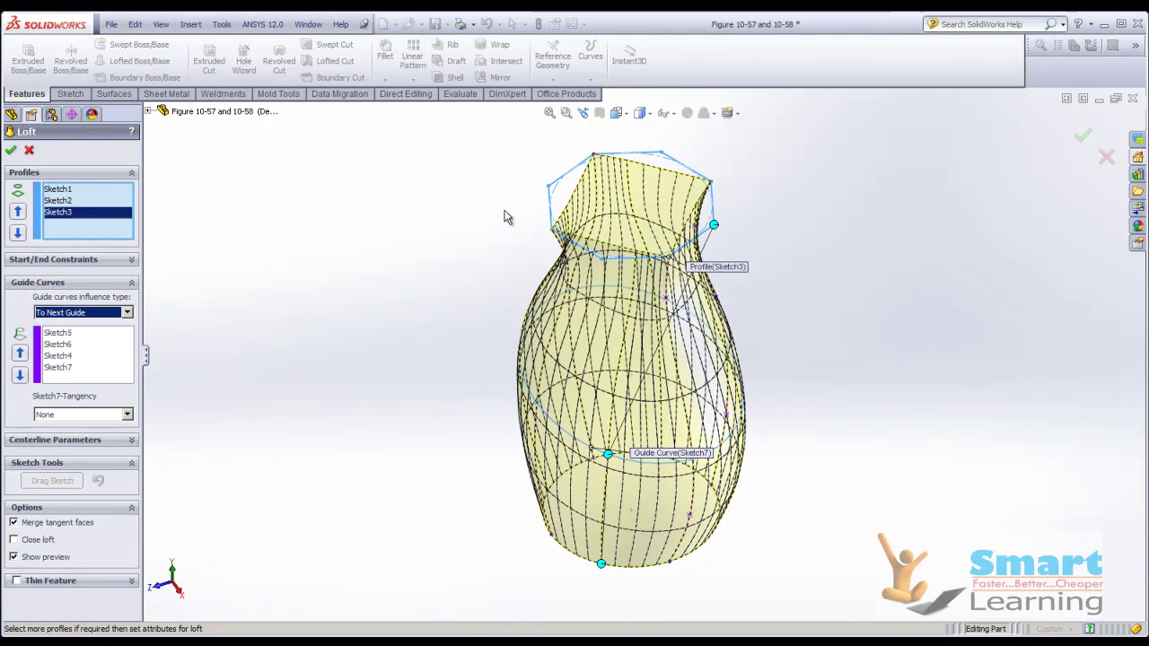
Step: Try the Normal To Profile and Direction Vector tangency types for guide curve Sketch7, and restore None
left_click(60, 414)
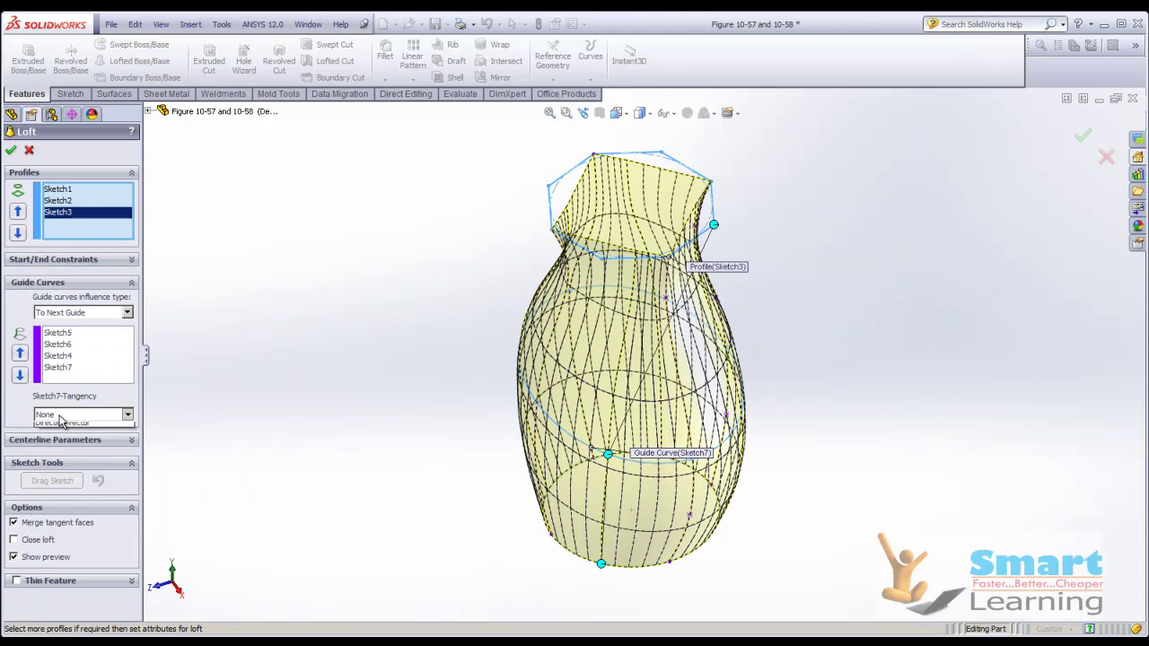
left_click(65, 438)
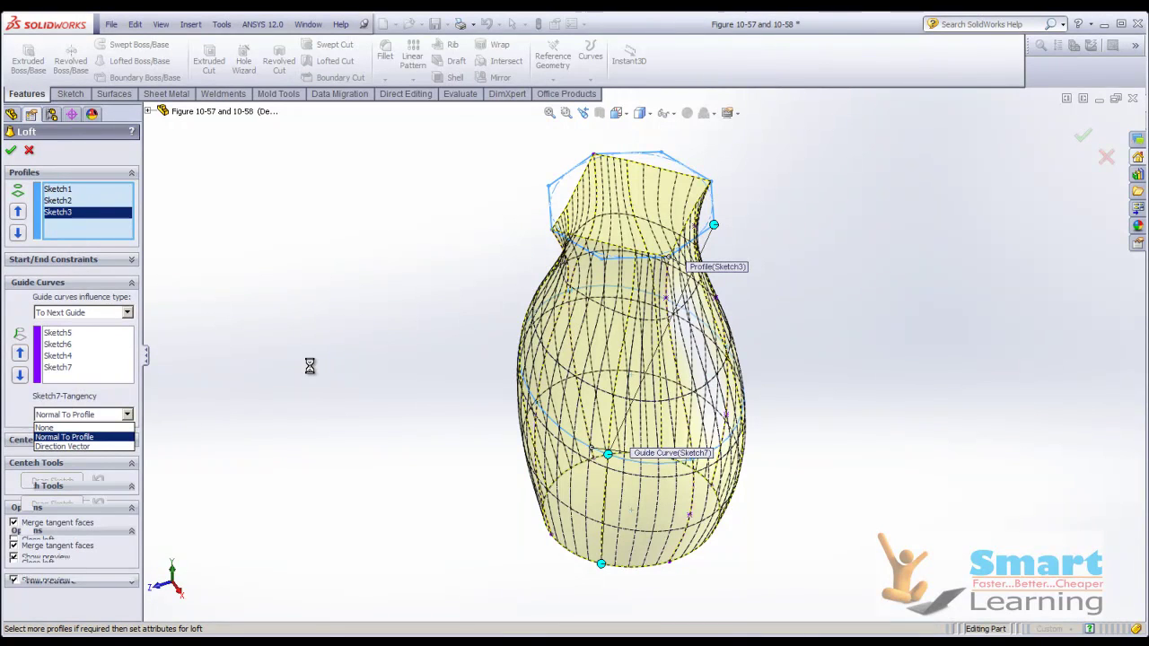
left_click(63, 414)
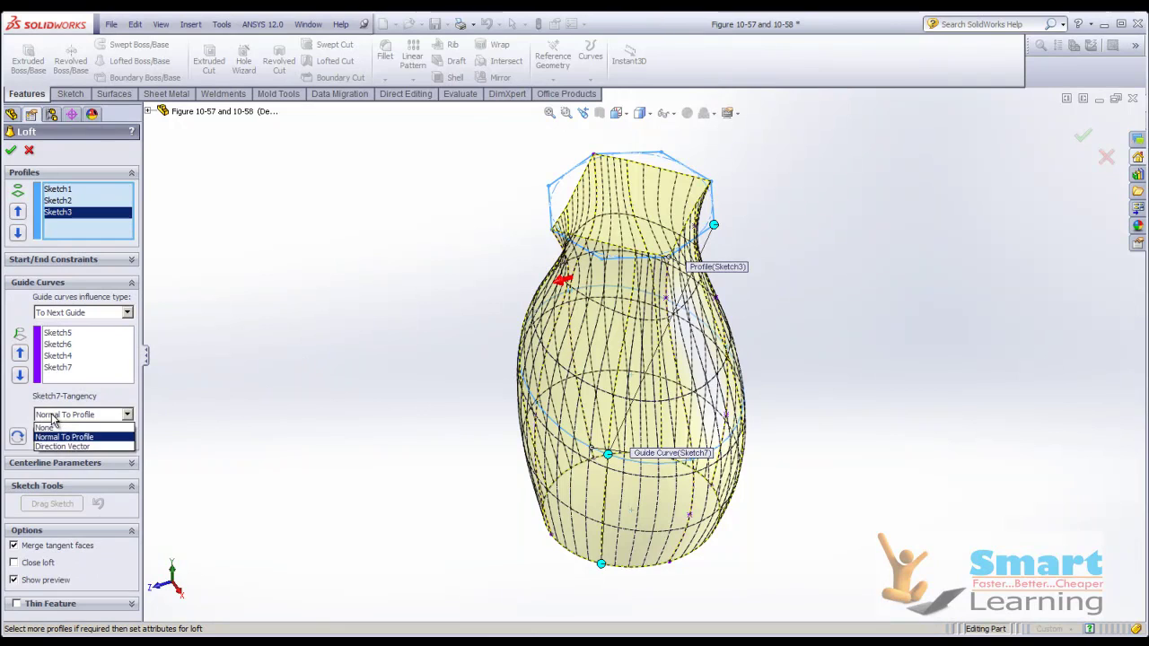
left_click(61, 446)
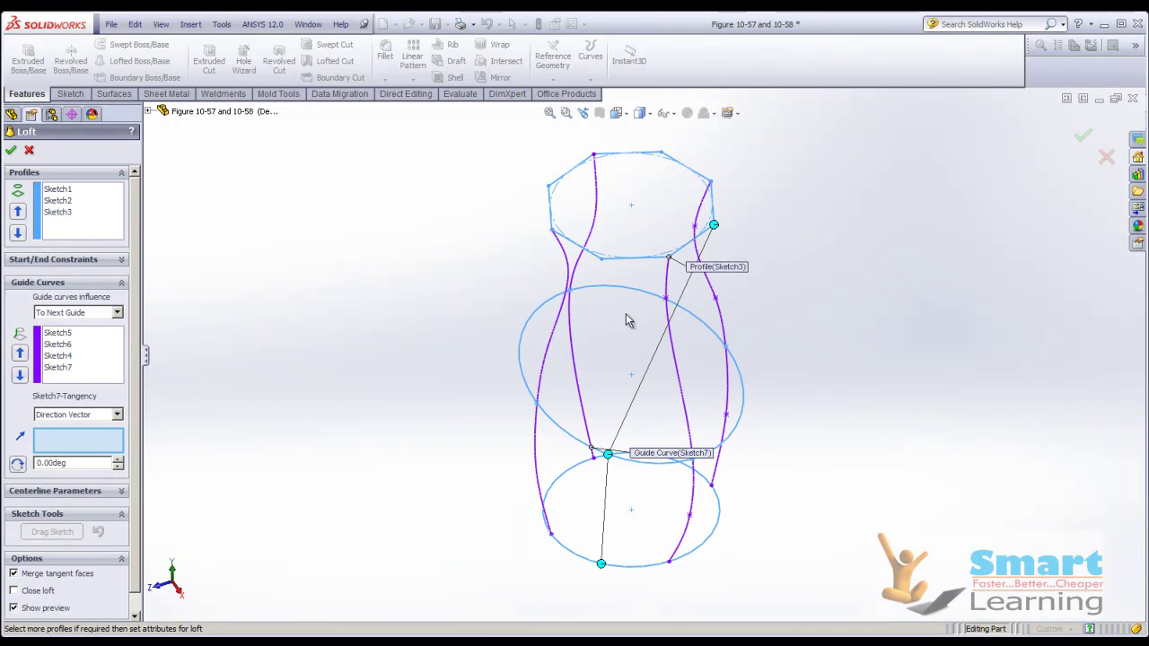
left_click(79, 415)
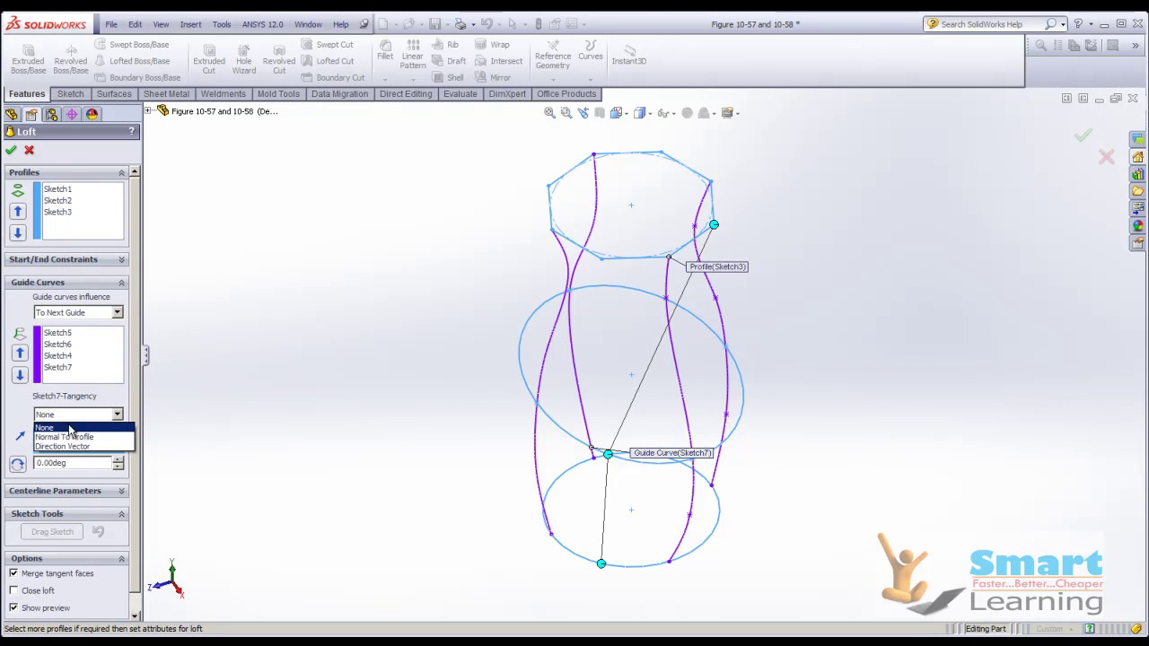
left_click(71, 430)
Step: Create the three-profile loft with its four guide curves and inspect the resulting vase-shaped body from several sides
mouse_move(398, 372)
middle_mouse_down()
mouse_move(406, 323)
mouse_move(330, 402)
middle_mouse_up()
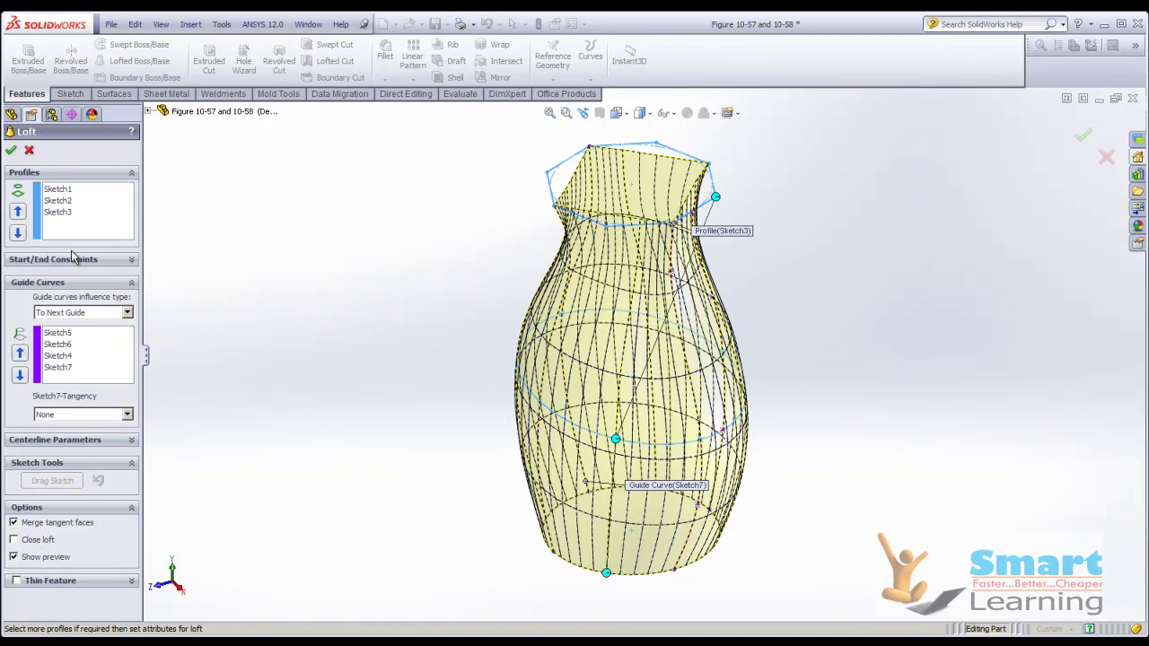
left_click(11, 150)
left_click(406, 282)
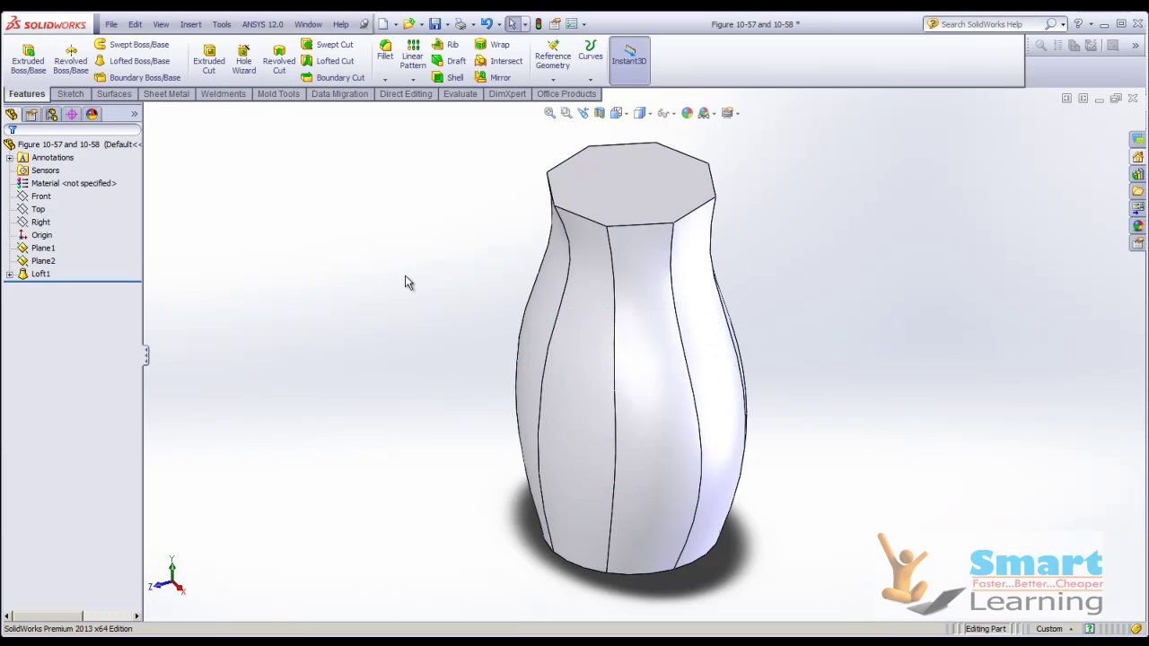
middle_click_drag(662, 362, 585, 325)
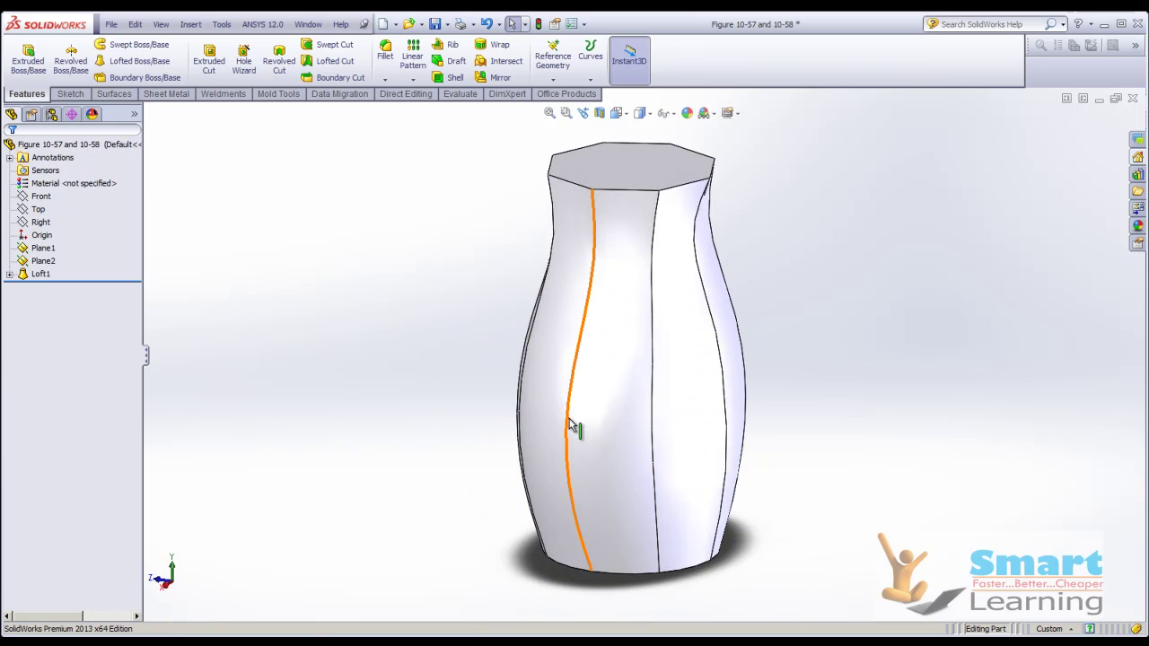
middle_click_drag(479, 420, 548, 453)
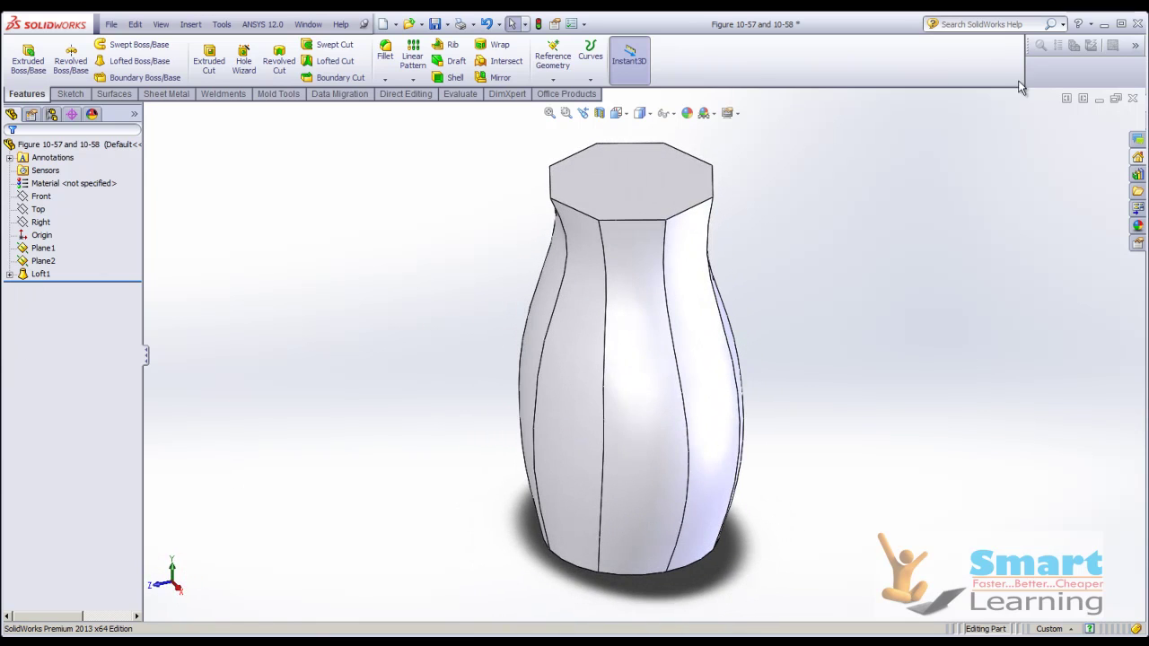
Step: Close the part Figure 10-57 and 10-58 without saving its changes
left_click(1133, 98)
left_click(585, 347)
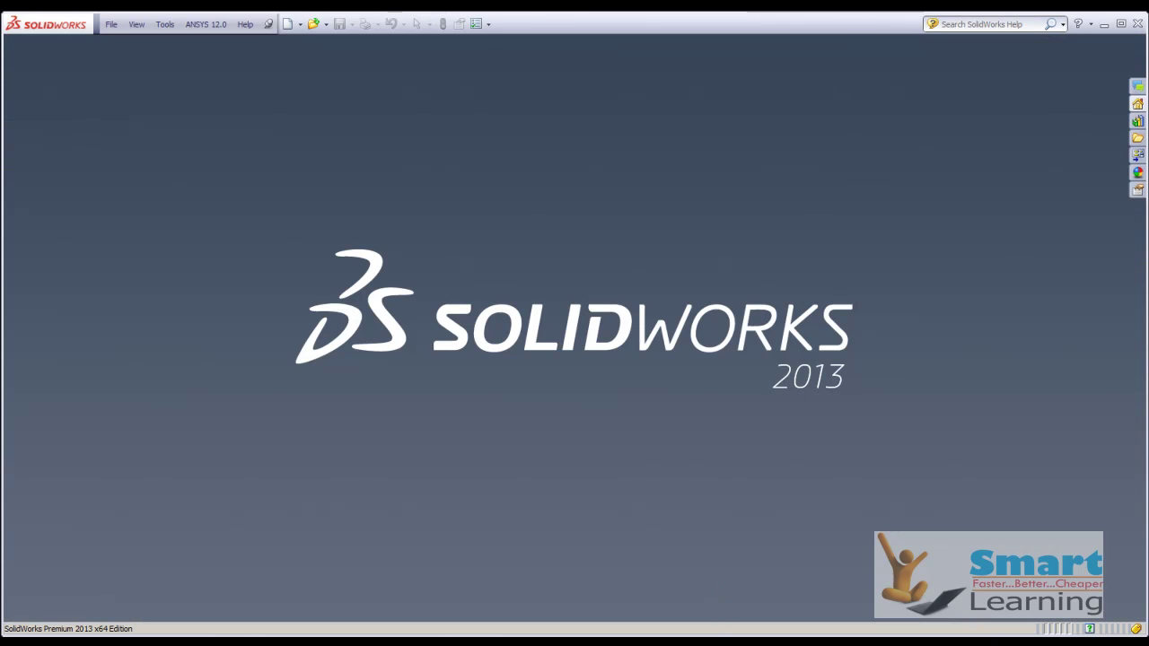
left_click(679, 614)
left_click(663, 463)
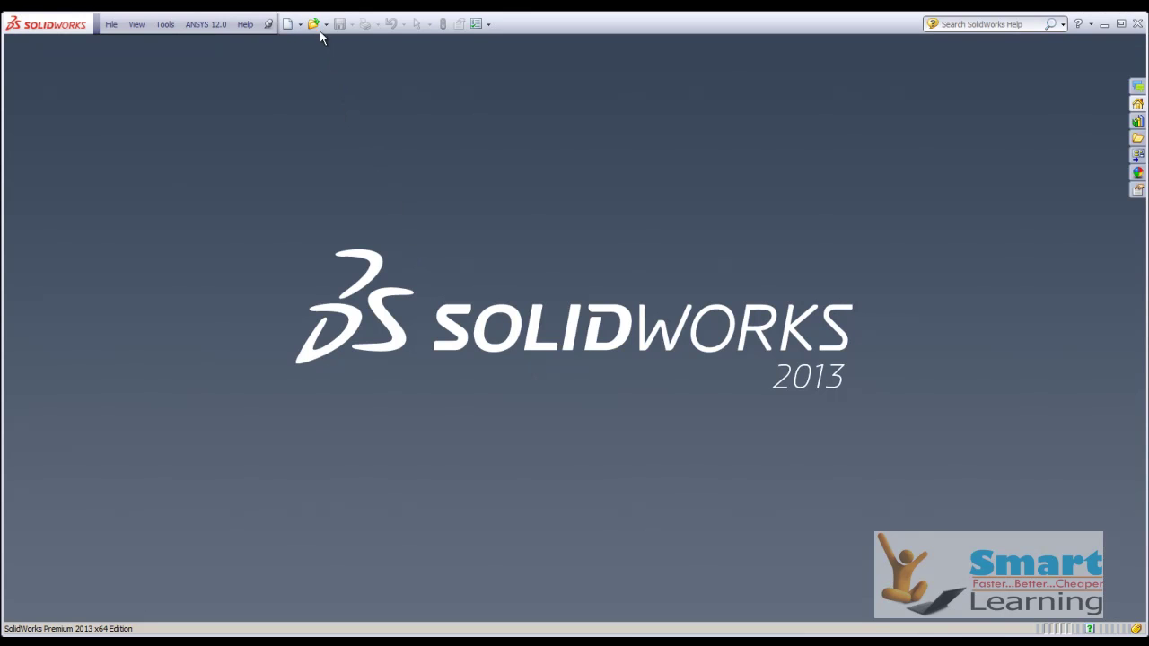
Step: Open the part Figure 10-59 and 10-60 from the c10_sw2013_prt folder
left_click(313, 24)
left_click(905, 388)
left_click(905, 388)
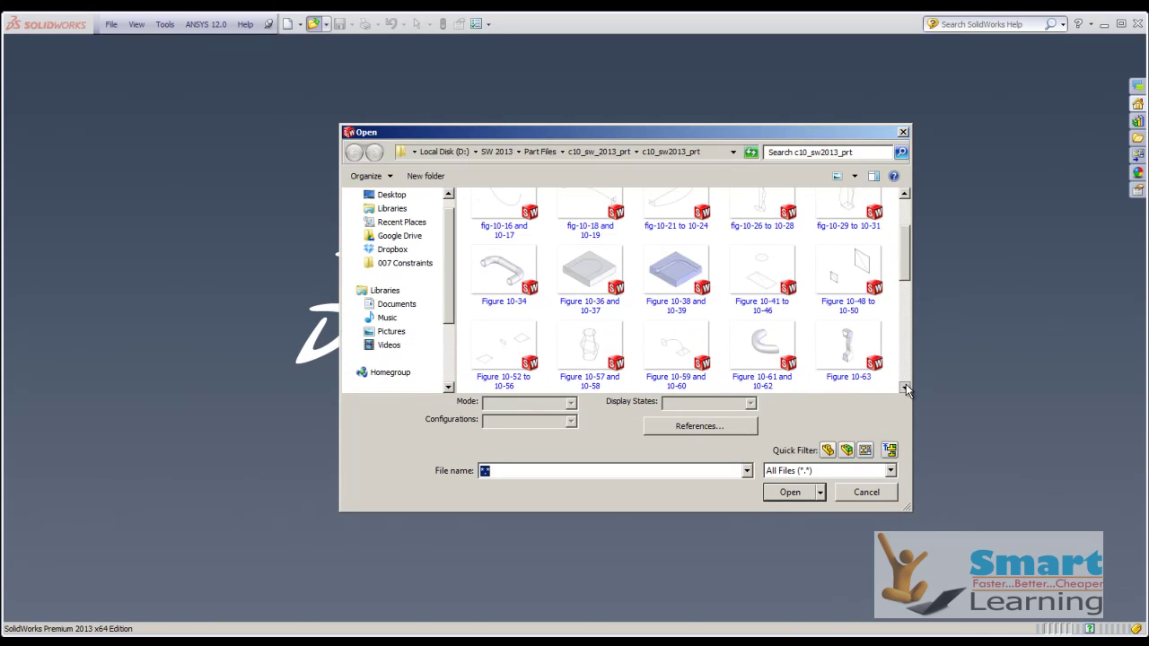
double_click(683, 351)
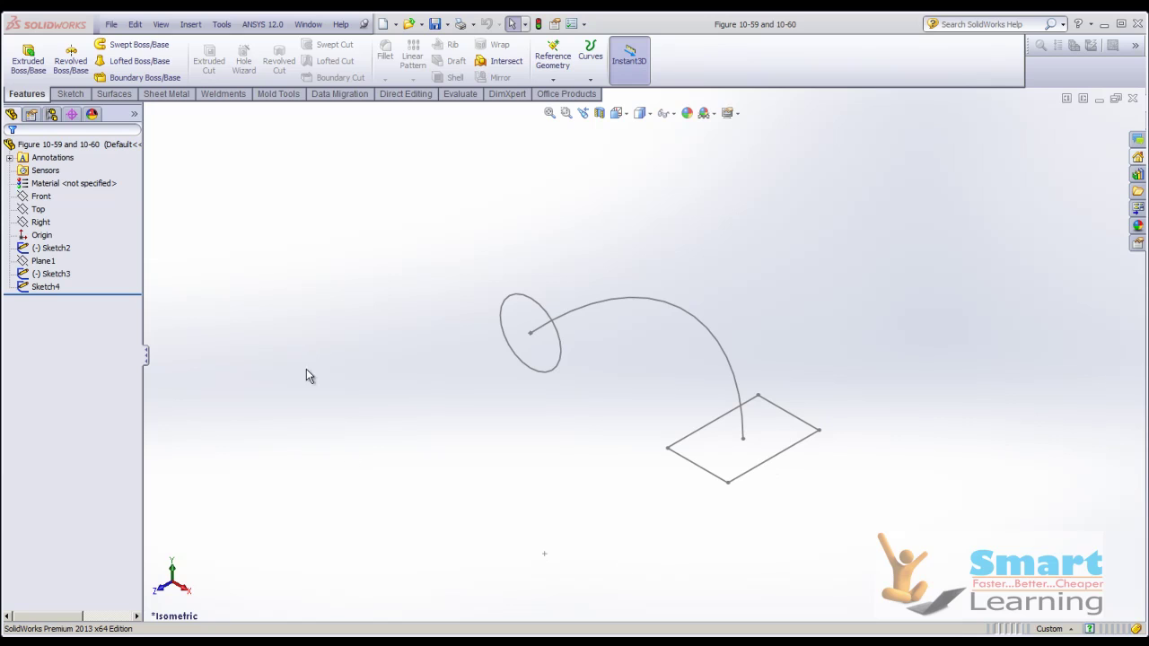
Step: Start a lofted boss with the arc Sketch4 as centerline and the circle Sketch3 and rectangle Sketch2 as profiles
left_click(126, 61)
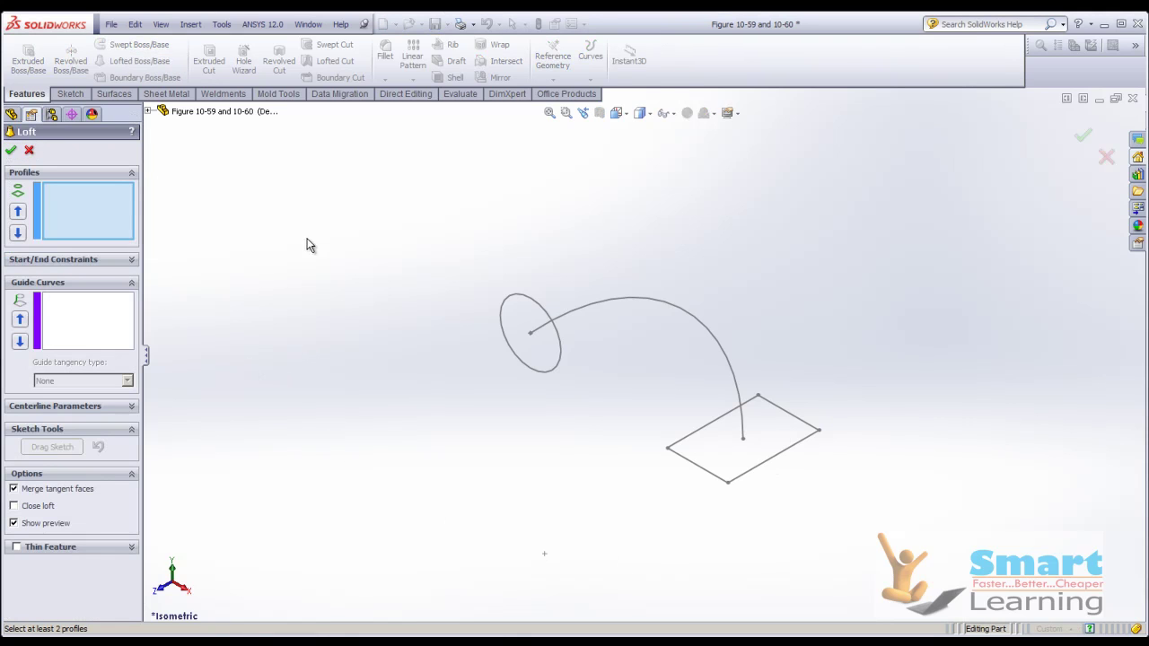
left_click(129, 406)
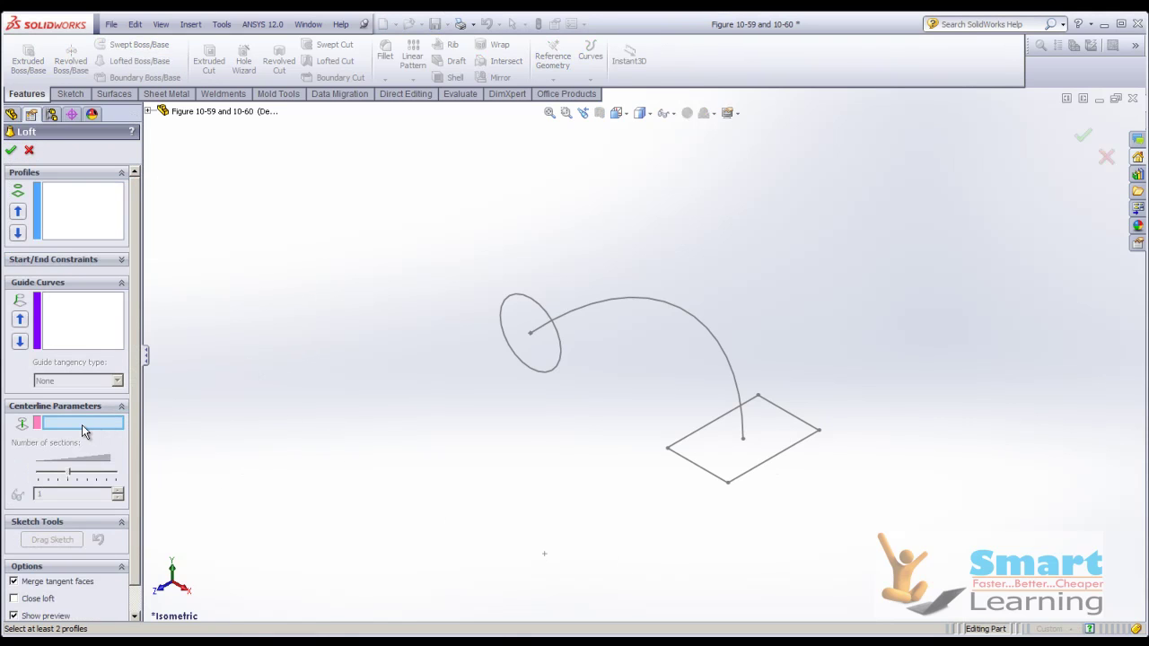
left_click(739, 397)
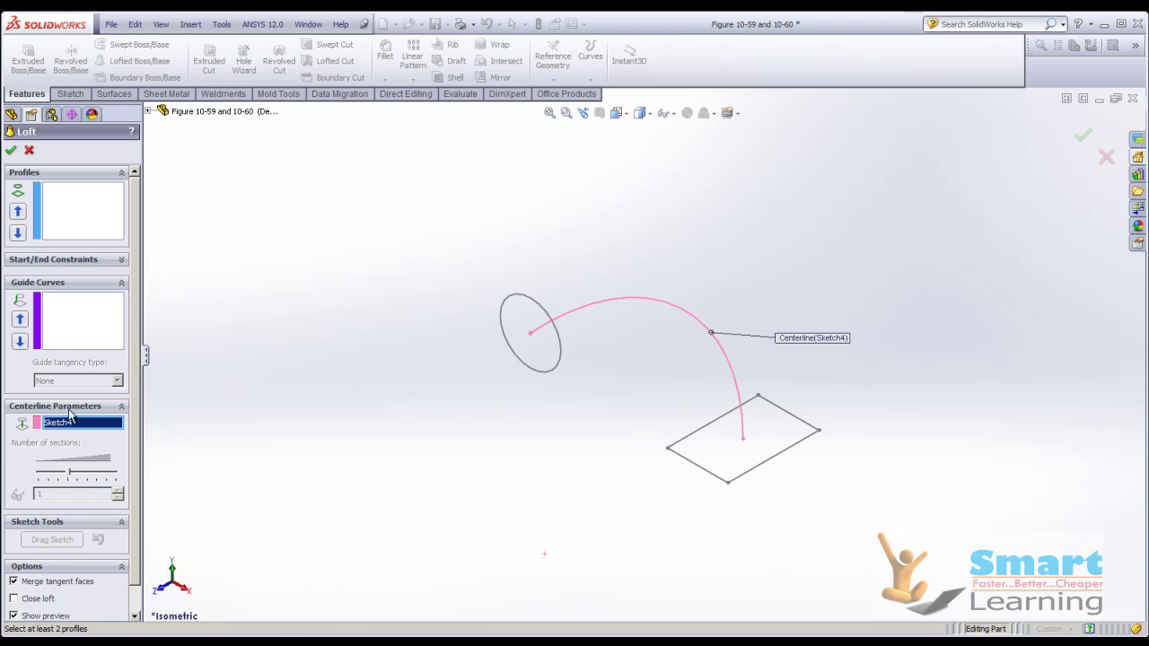
left_click(54, 201)
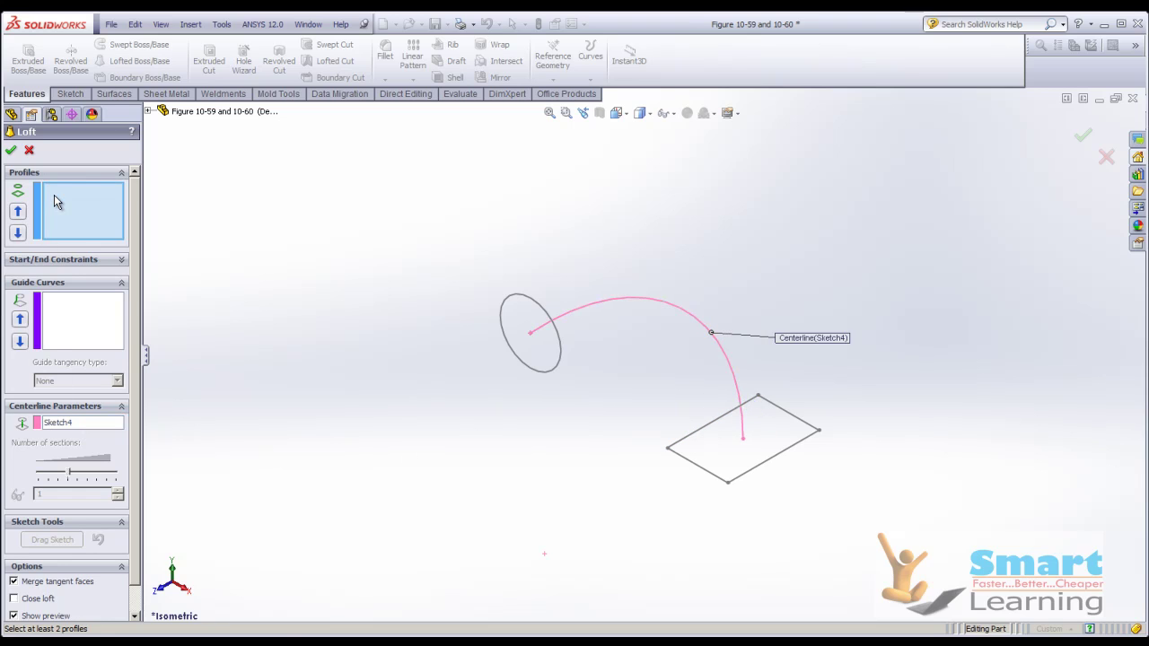
left_click(558, 368)
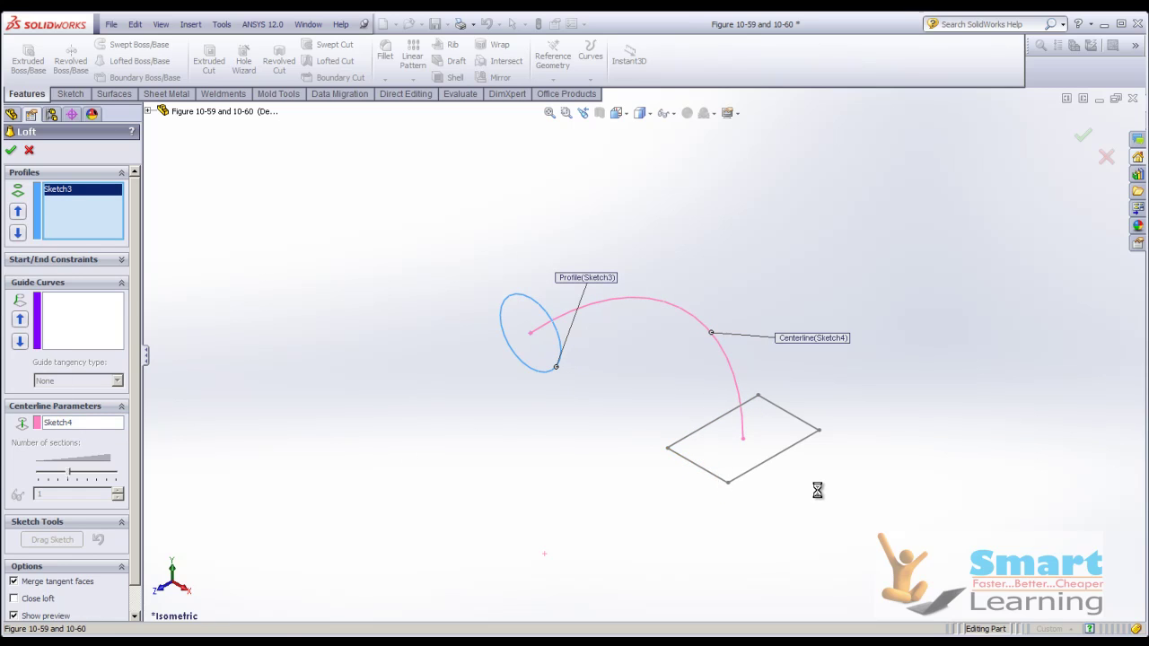
mouse_move(716, 429)
middle_mouse_down()
mouse_move(685, 404)
mouse_move(817, 417)
mouse_move(800, 464)
mouse_move(811, 464)
middle_mouse_up()
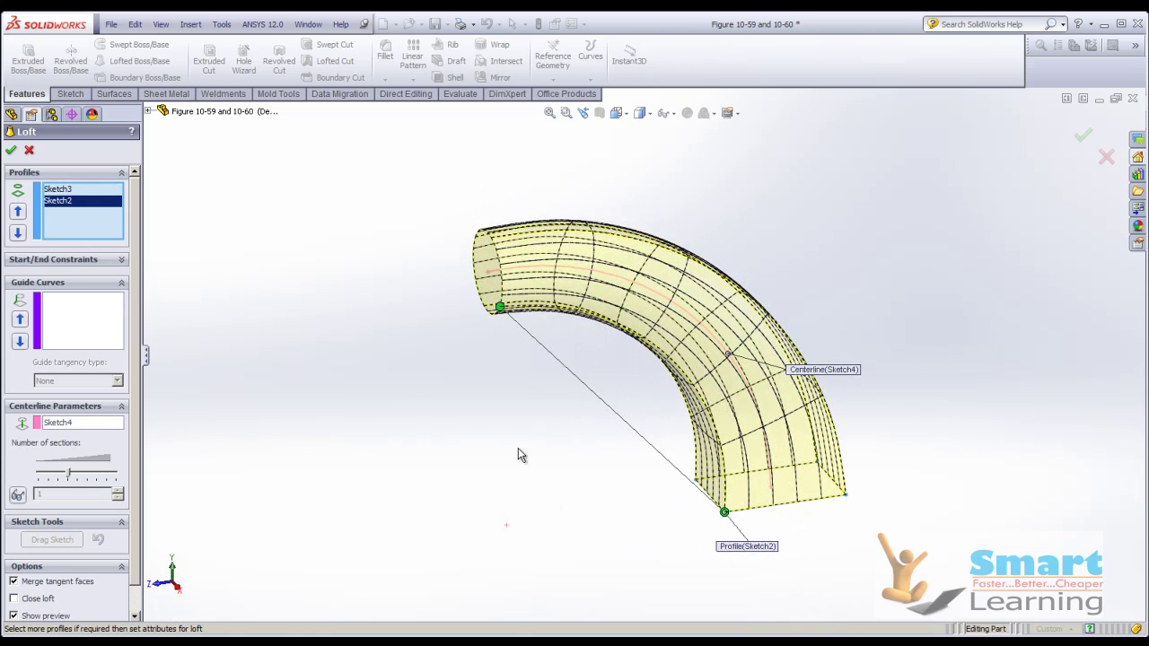
Step: Raise the number of sections along the centerline and create the loft
left_click_drag(69, 473, 94, 479)
mouse_move(96, 479)
left_mouse_down()
mouse_move(74, 476)
mouse_move(118, 481)
left_mouse_up()
left_click(11, 149)
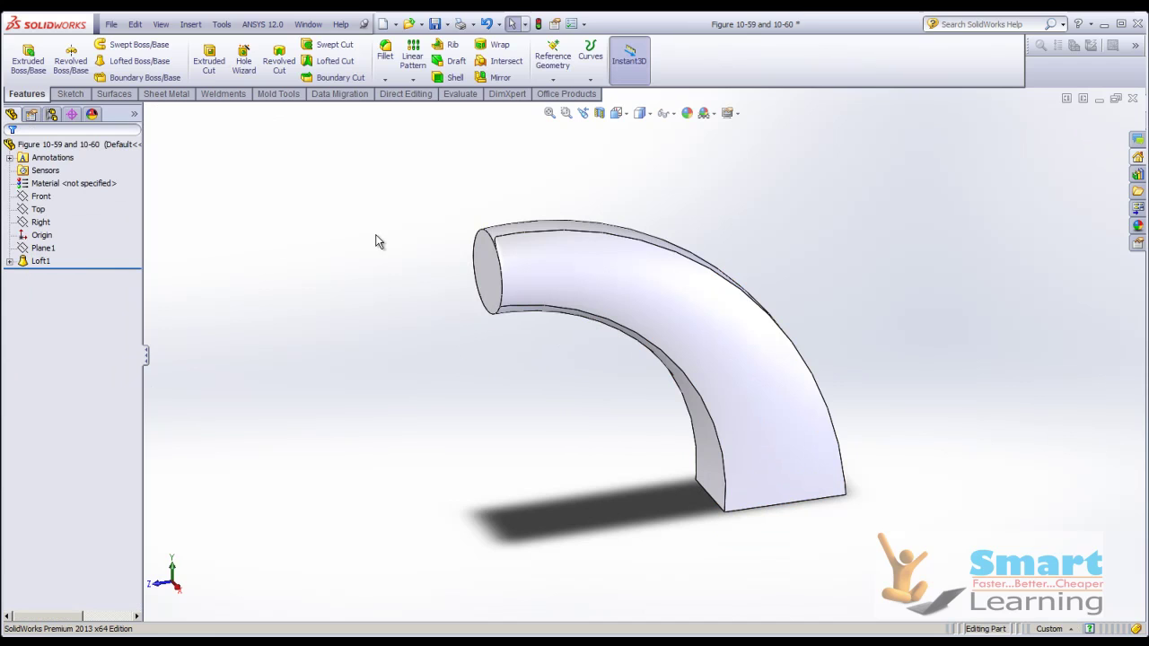
Step: Examine the curved loft in the Wireframe and Hidden Lines Visible display styles, and restore Shaded With Edges
left_click(650, 114)
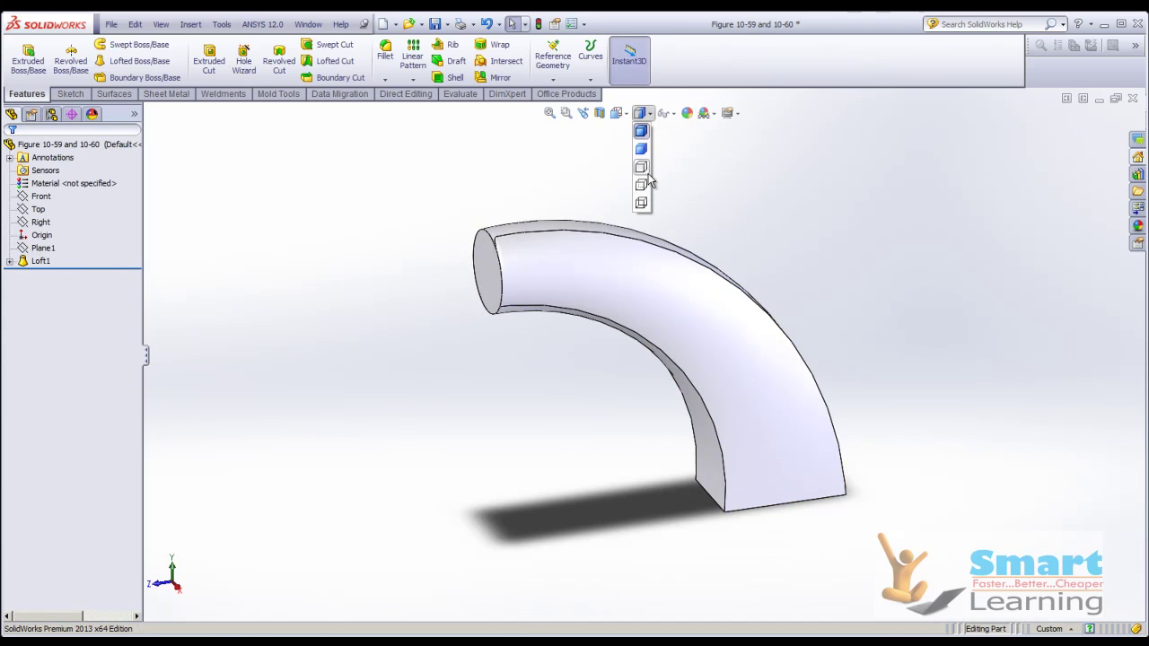
left_click(642, 203)
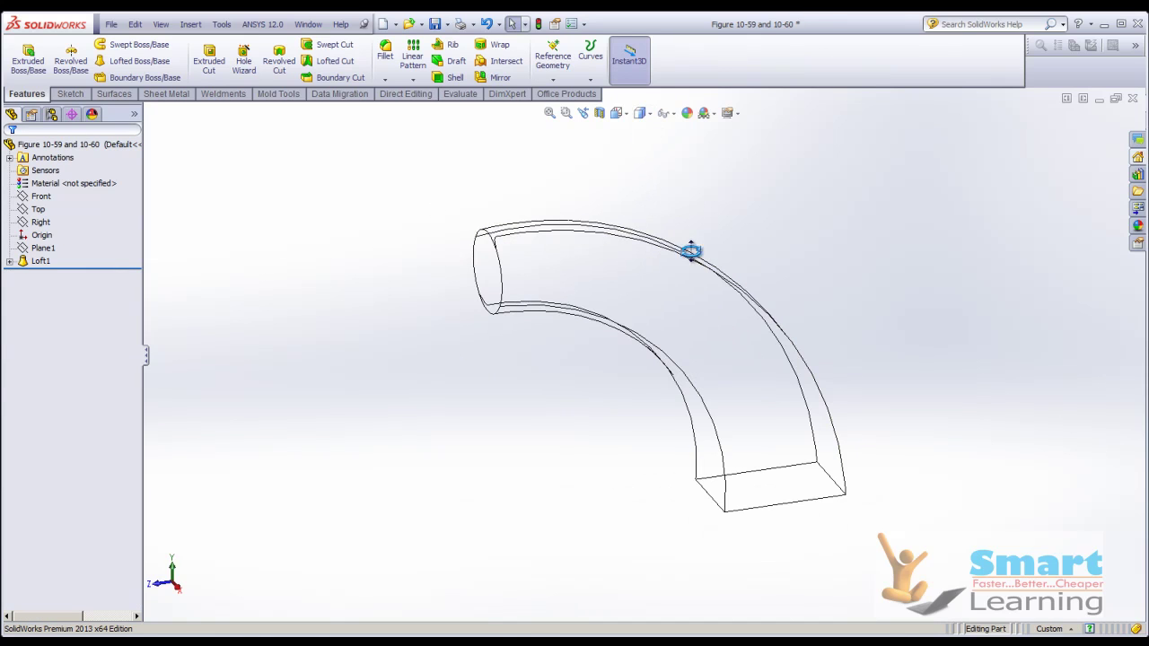
middle_click_drag(688, 249, 692, 225)
left_click(643, 114)
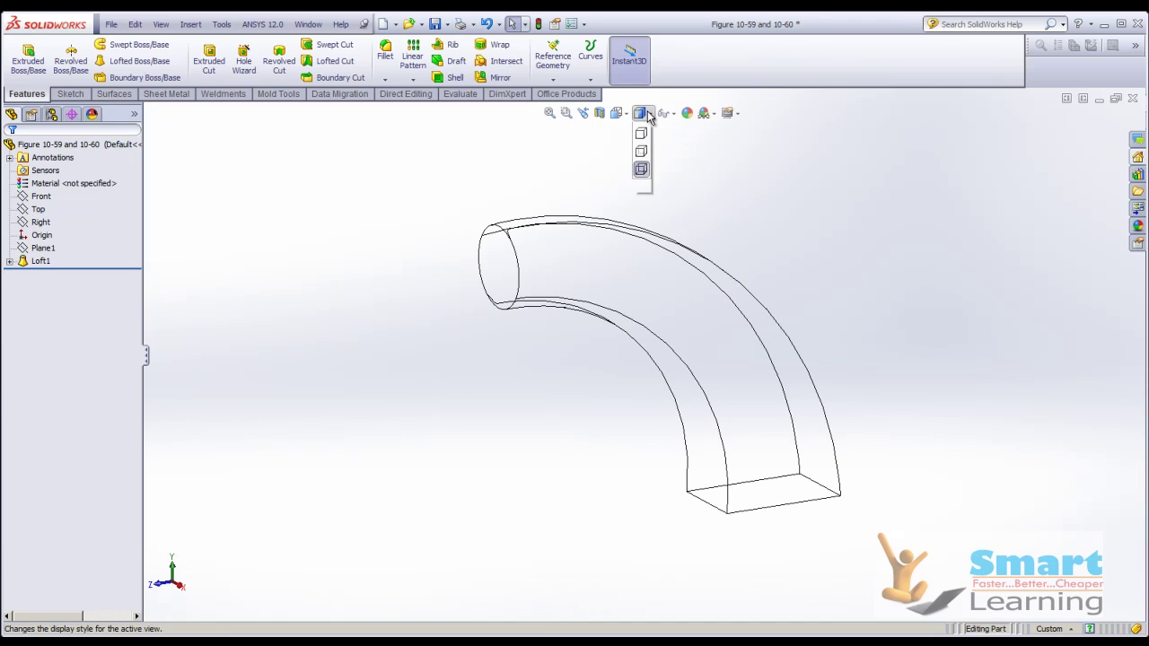
left_click(642, 185)
middle_click_drag(658, 199, 650, 286)
left_click(629, 114)
left_click(633, 115)
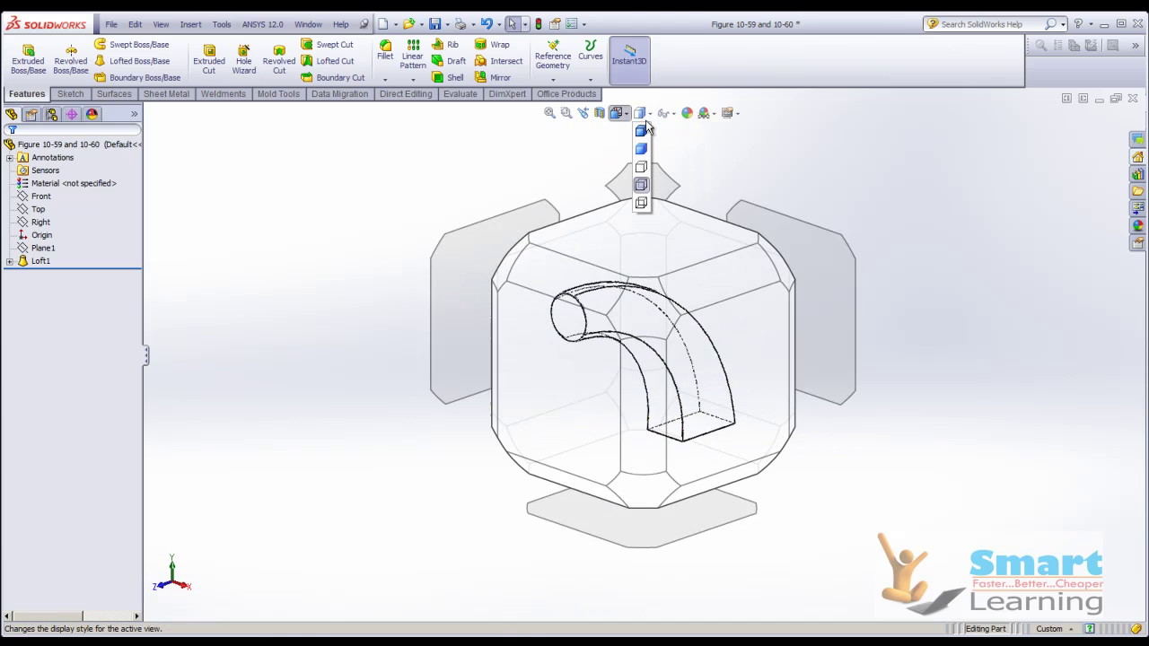
left_click(644, 134)
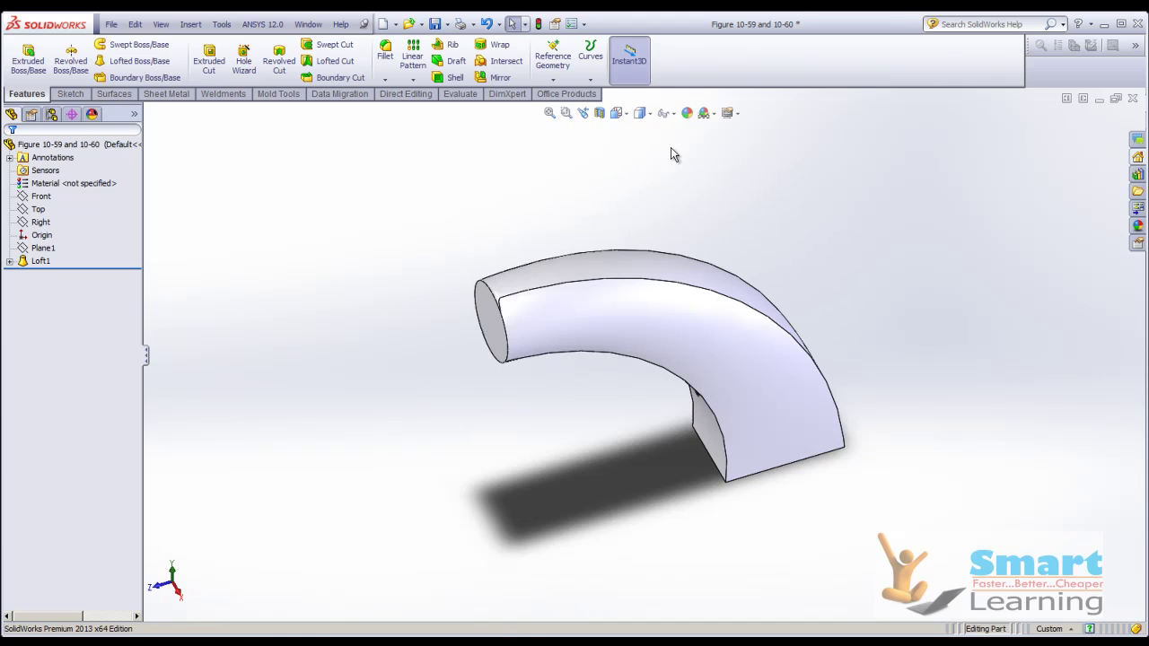
Step: Close the part Figure 10-59 and 10-60, discarding its changes
left_click(1132, 98)
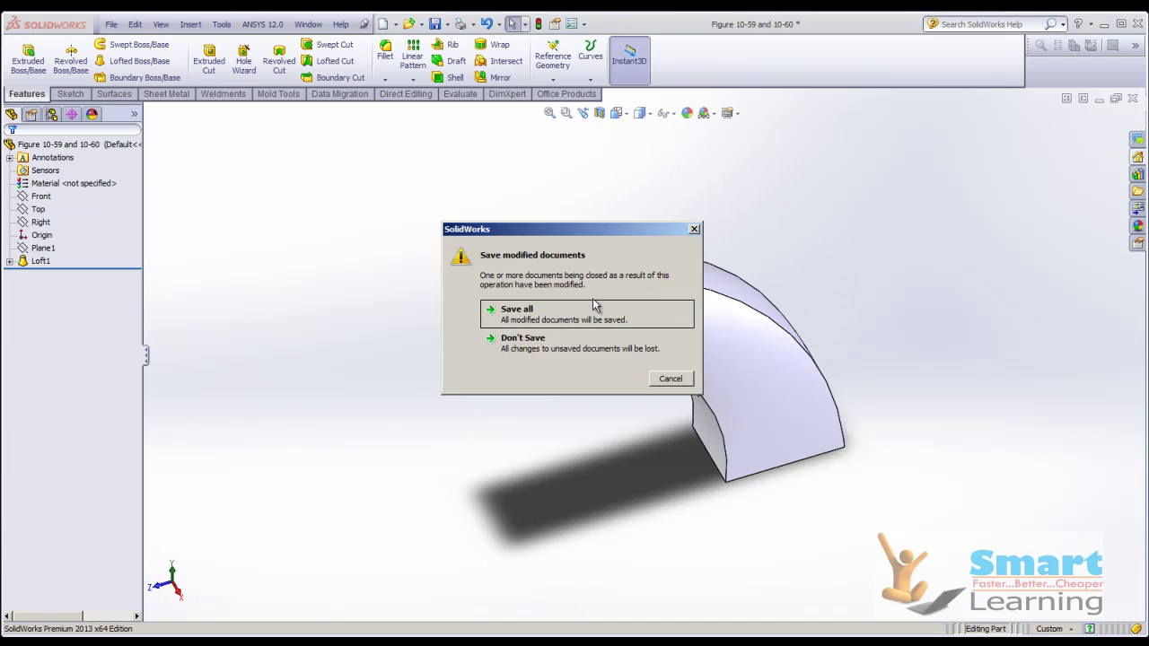
left_click(562, 345)
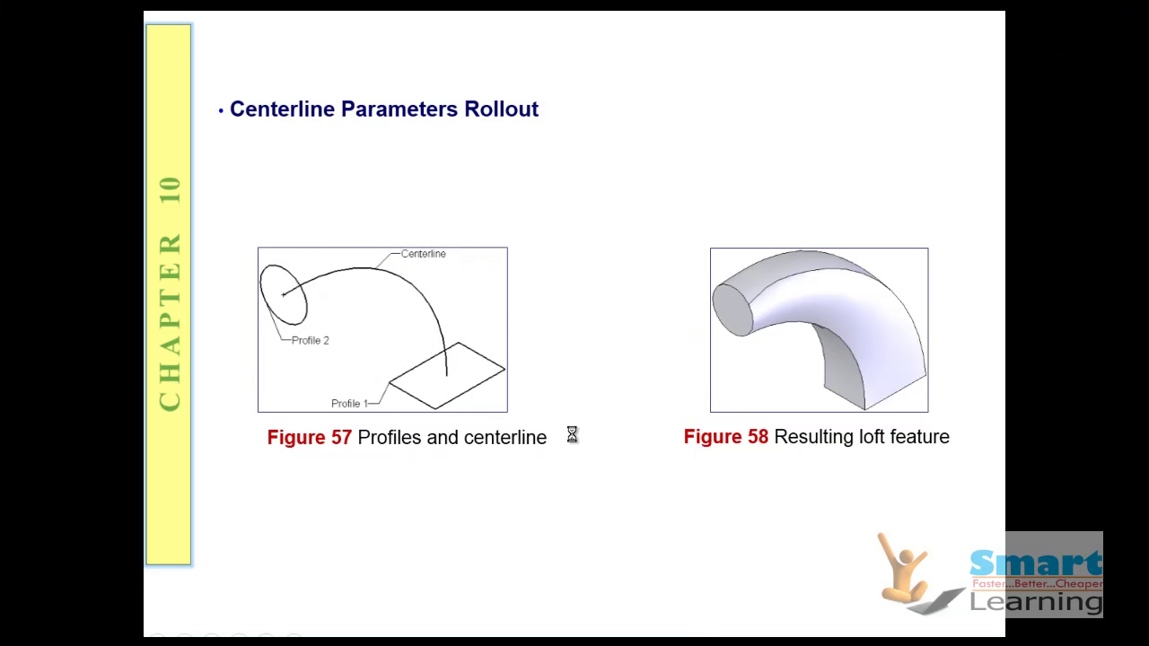
left_click(573, 434)
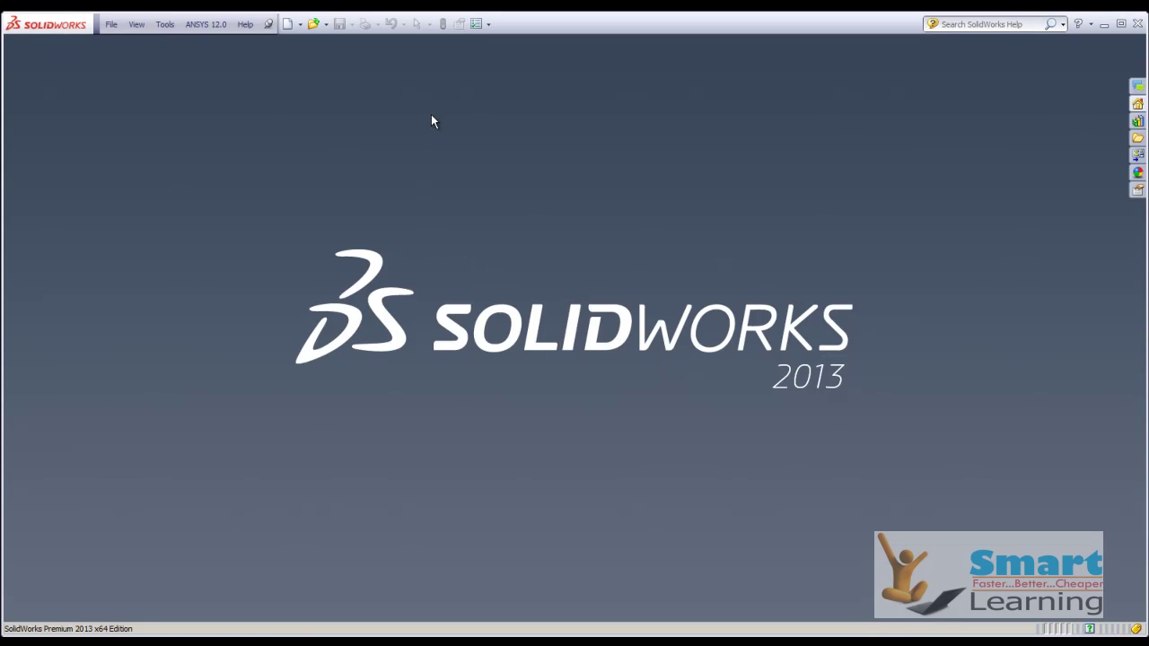
Step: Open the part Figure 10-61 and 10-62 from the c10_sw2013_prt folder
left_click(314, 25)
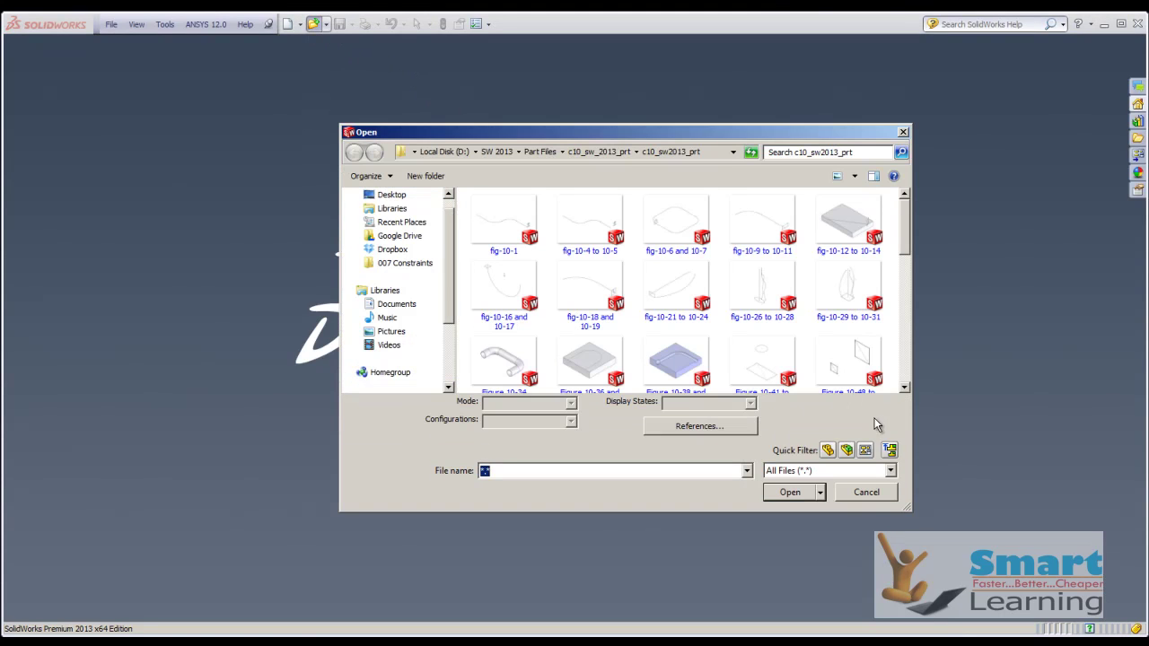
left_click(905, 388)
left_click(906, 388)
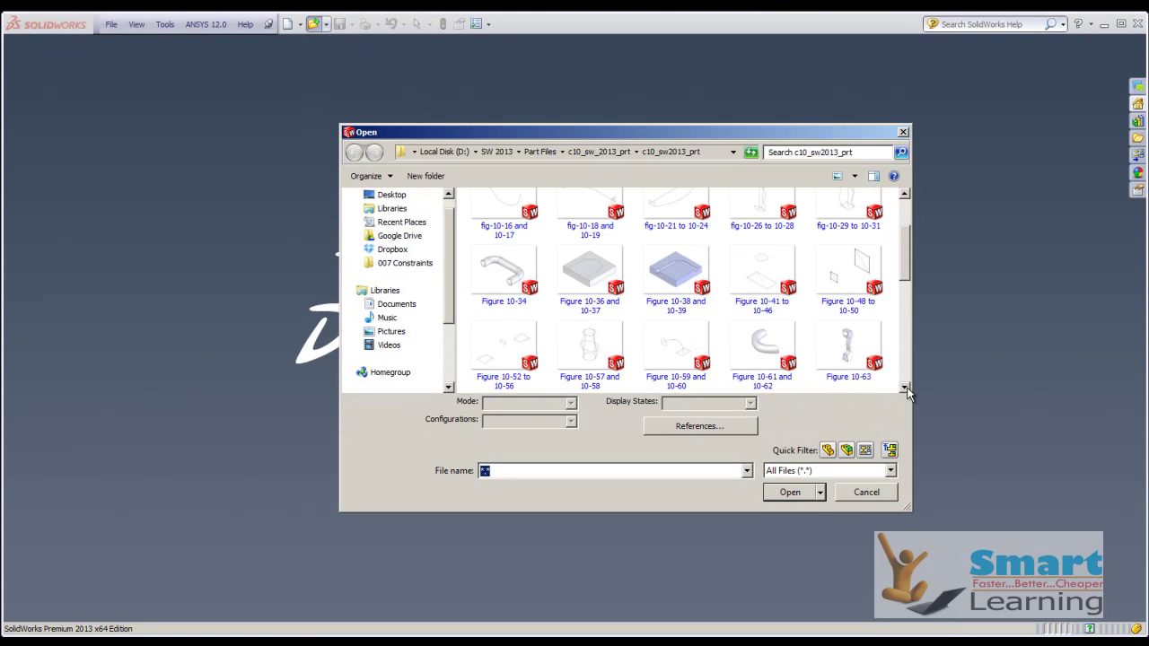
double_click(765, 341)
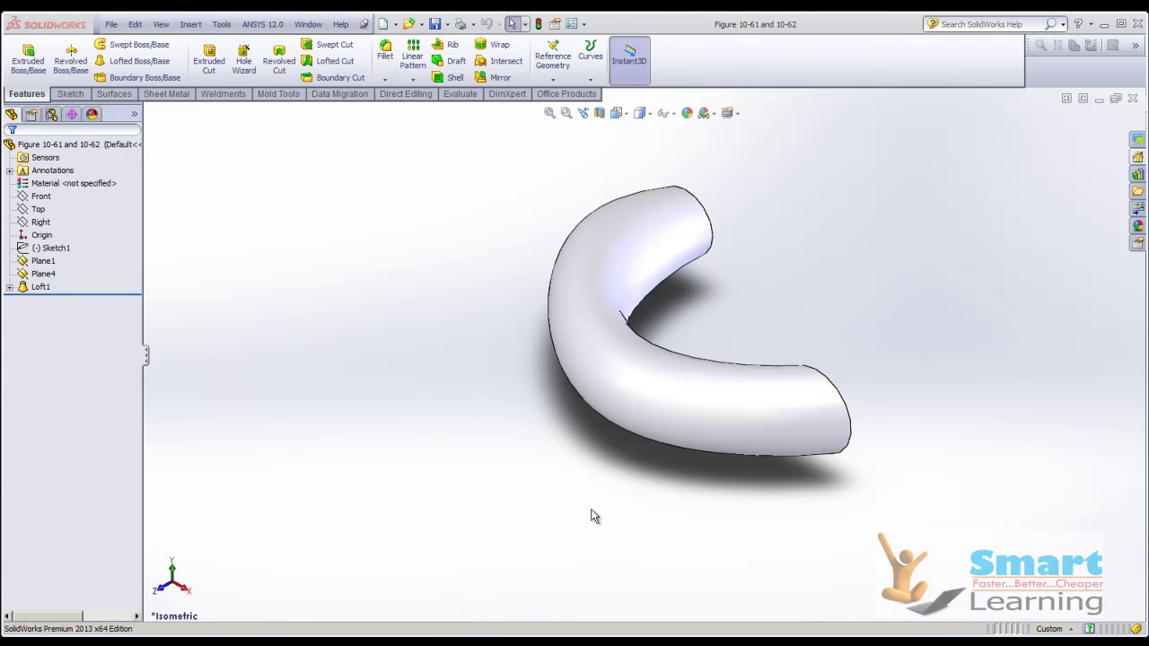
Step: Review the Loft1 feature's profile order, centerline parameters and options in its definition, keeping the settings as they are
middle_click_drag(590, 513, 422, 482)
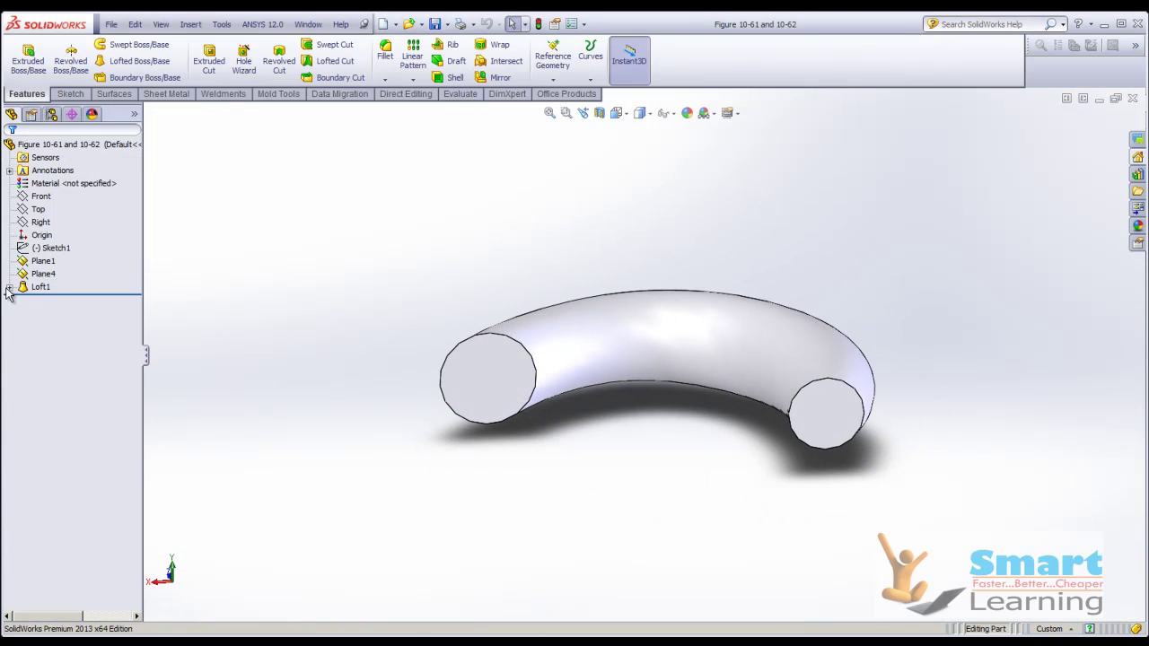
right_click(18, 287)
left_click(47, 257)
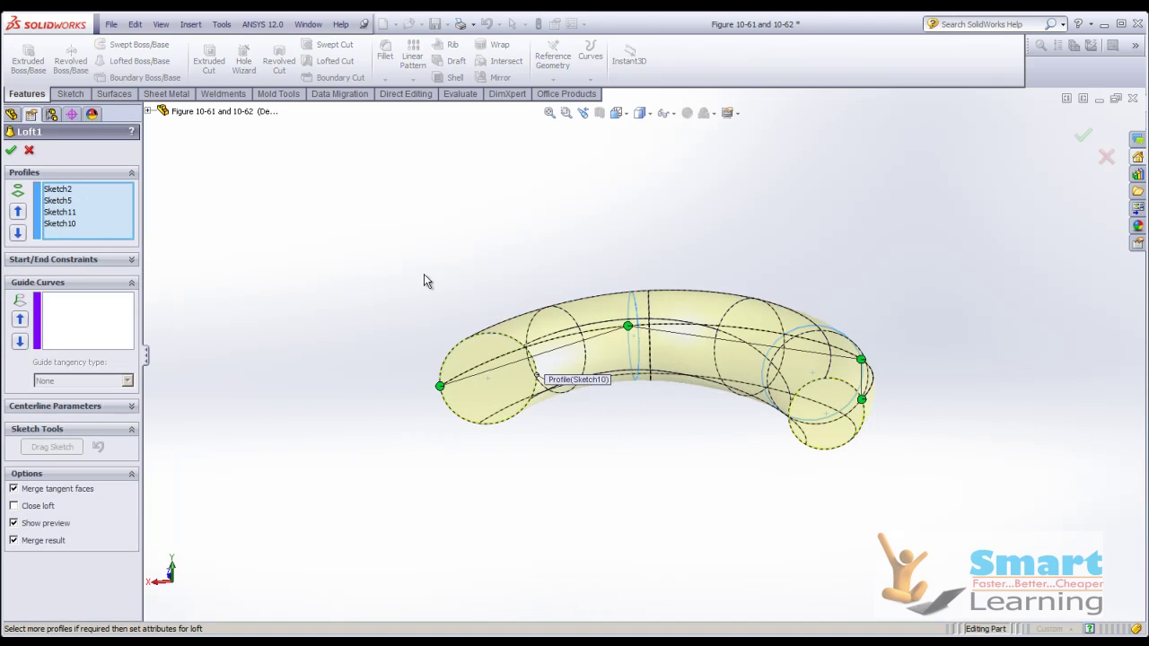
middle_click_drag(427, 281, 495, 336)
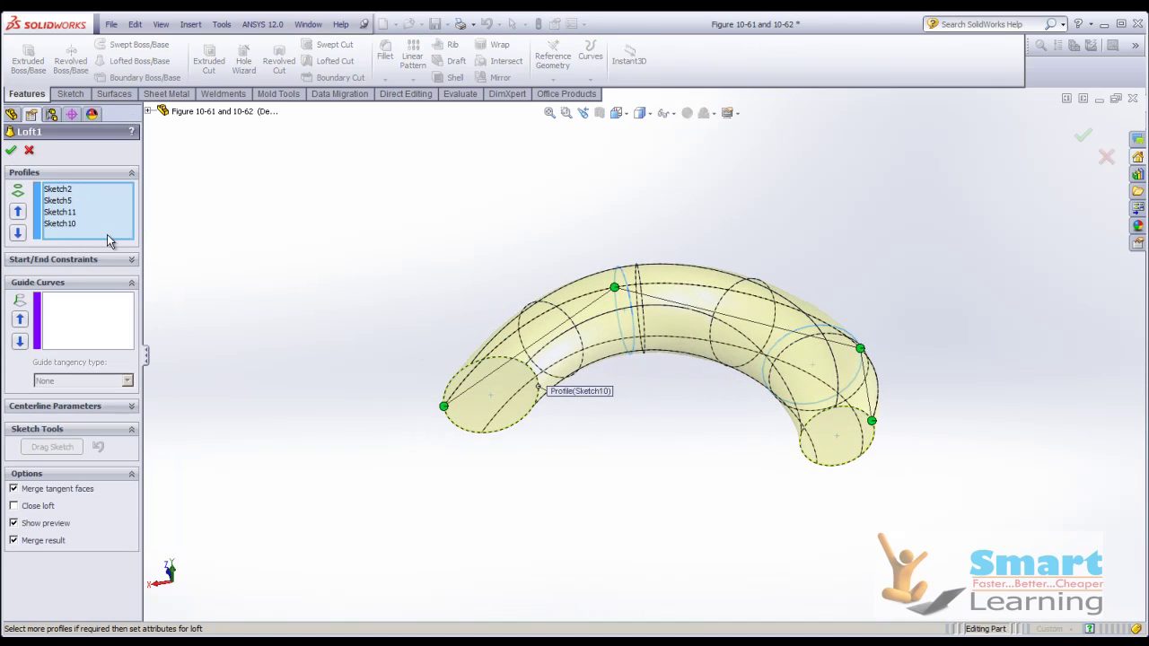
middle_click_drag(359, 318, 363, 368)
left_click(130, 406)
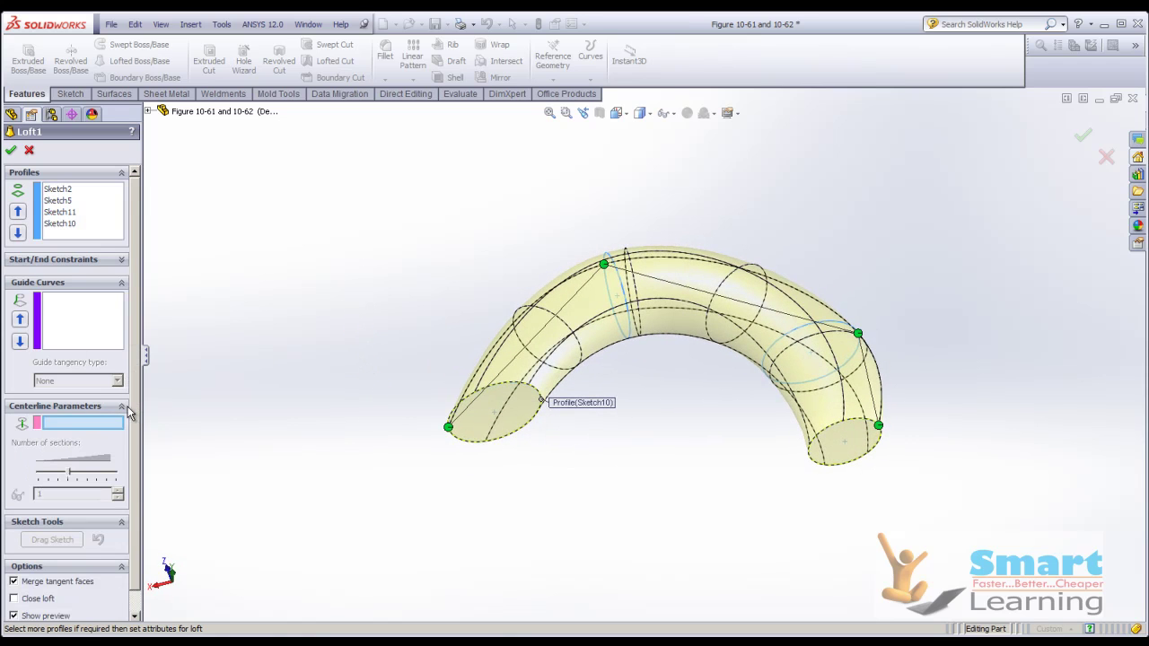
left_click(122, 408)
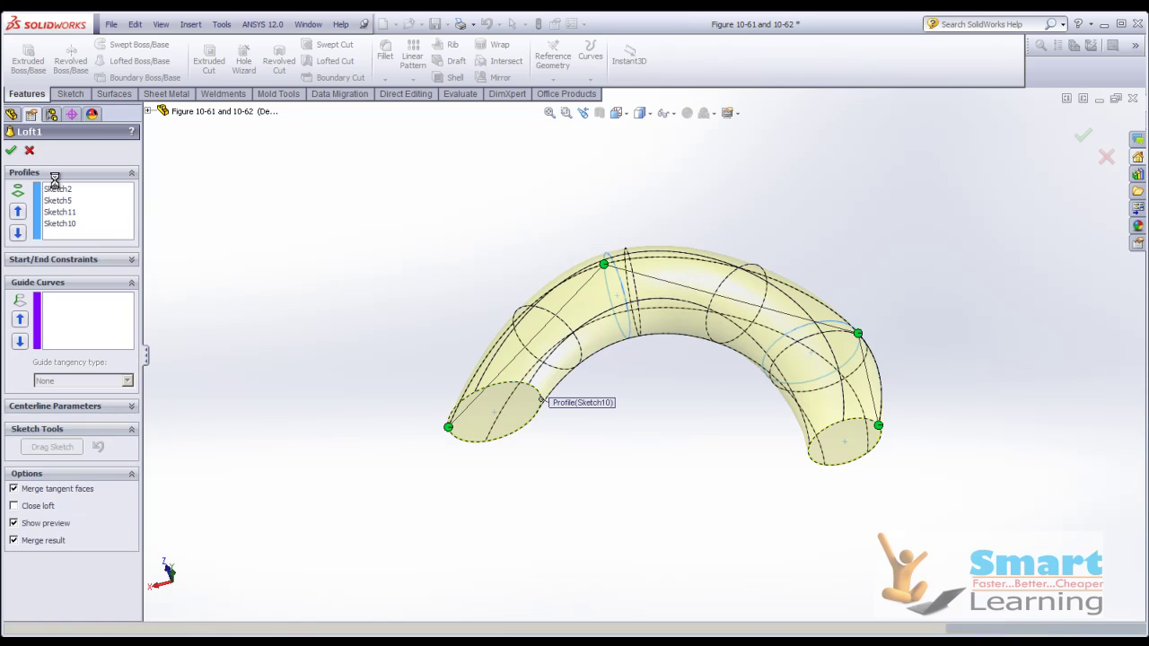
left_click(11, 150)
Step: Delete the Loft1 feature from the part
right_click(50, 292)
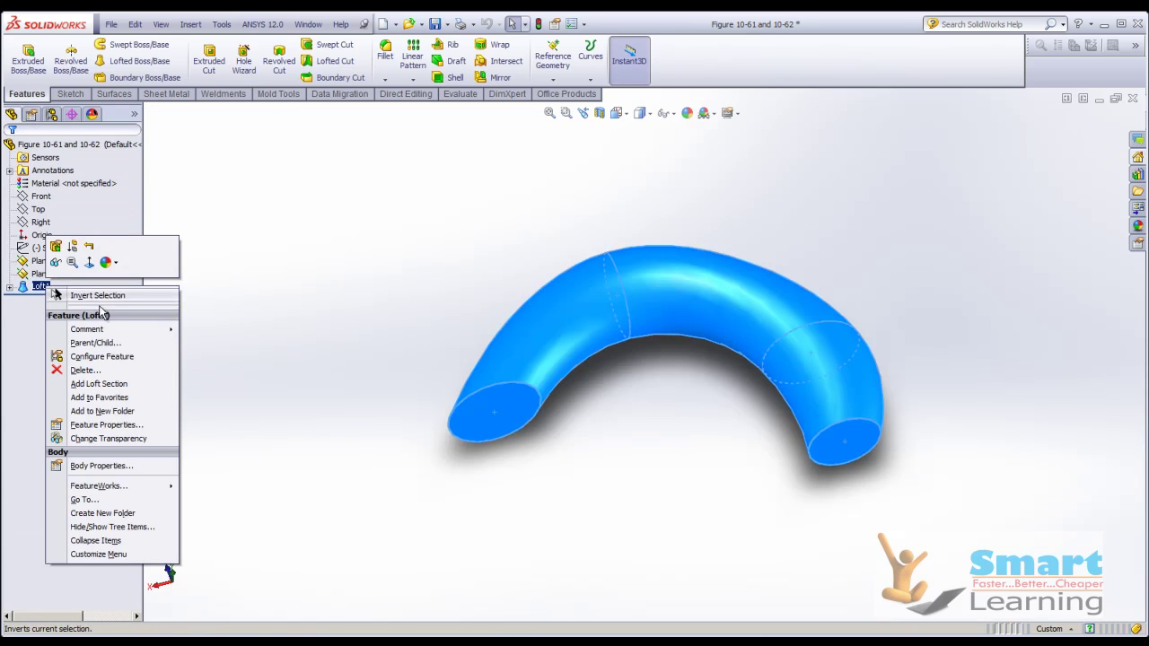
left_click(57, 370)
left_click(465, 247)
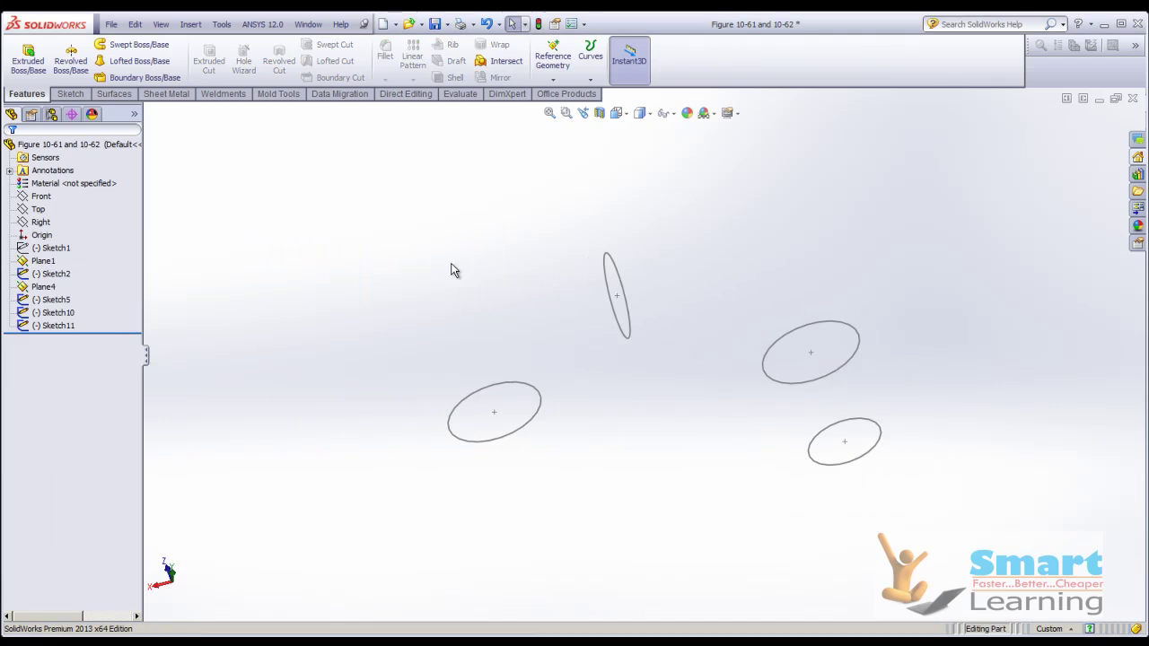
Step: Start a Lofted Boss/Base through the four circular profiles in order: Sketch10, Sketch11, Sketch5 and Sketch2
mouse_move(452, 267)
middle_mouse_down()
mouse_move(390, 282)
mouse_move(435, 325)
middle_mouse_up()
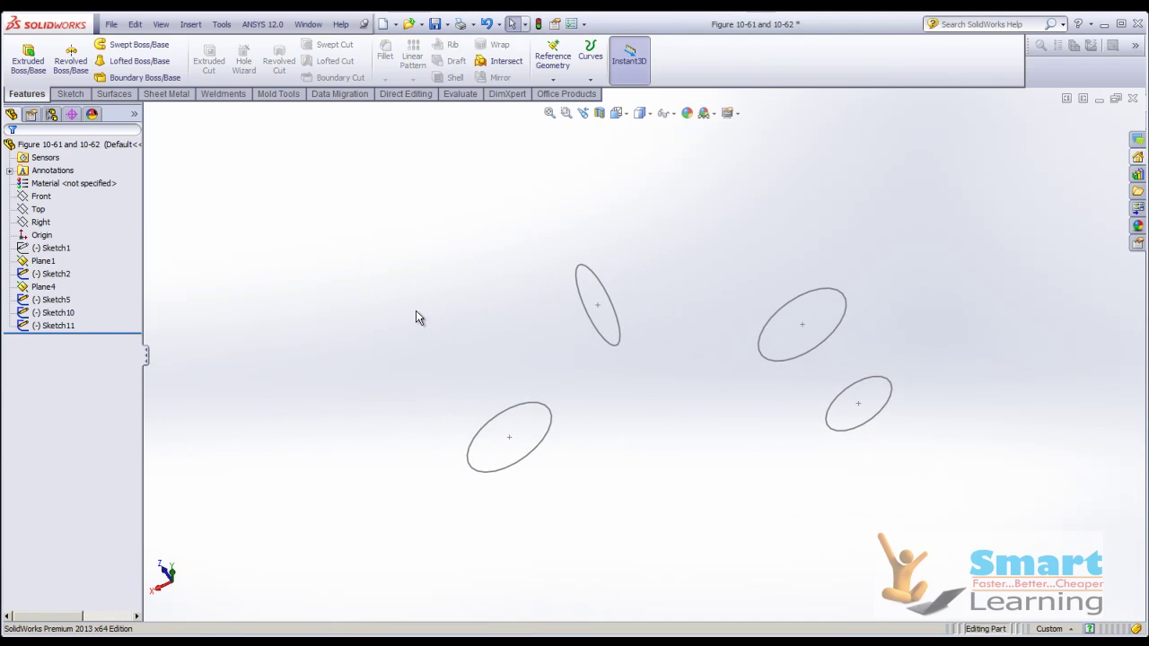
left_click(124, 63)
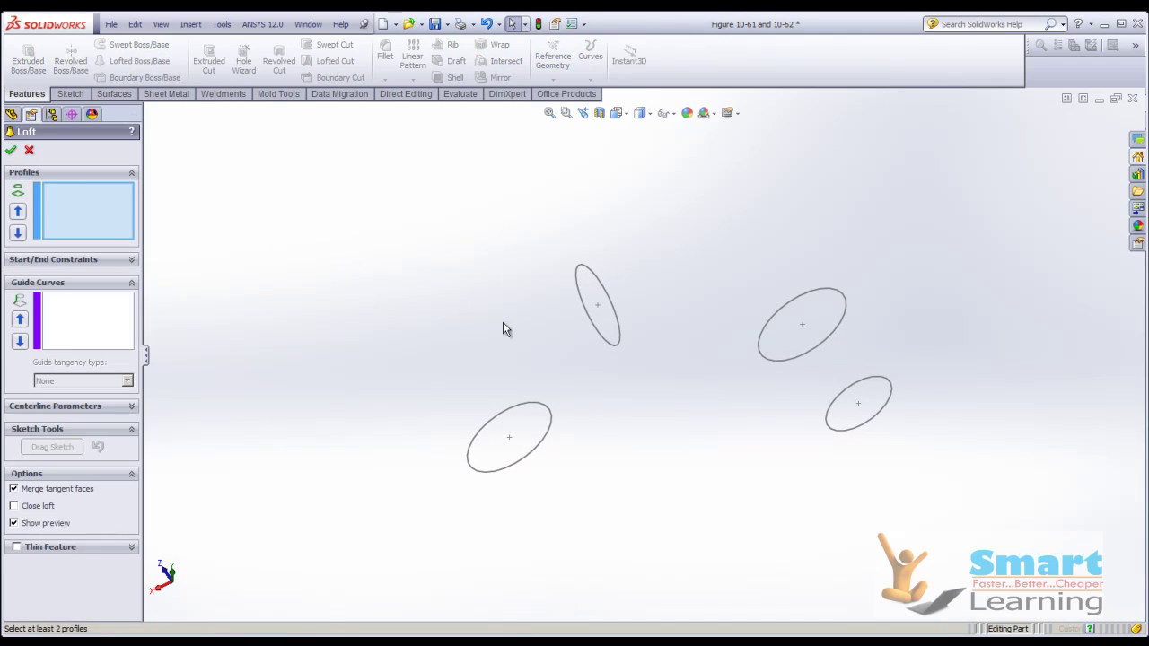
left_click(549, 430)
left_click(611, 346)
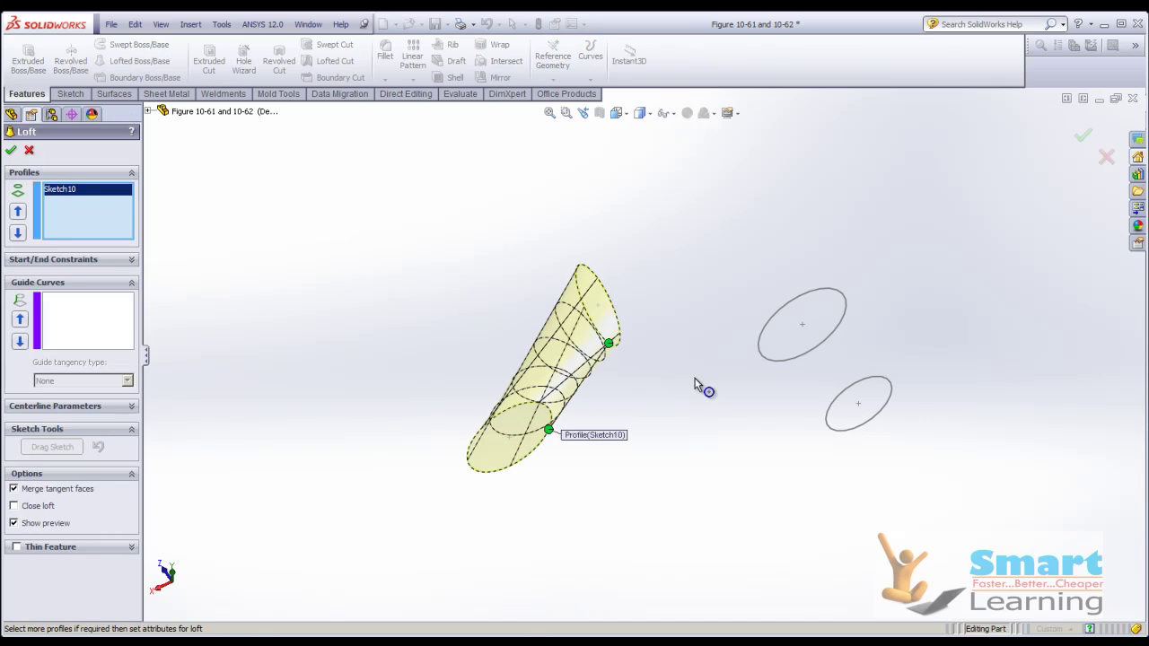
left_click(777, 361)
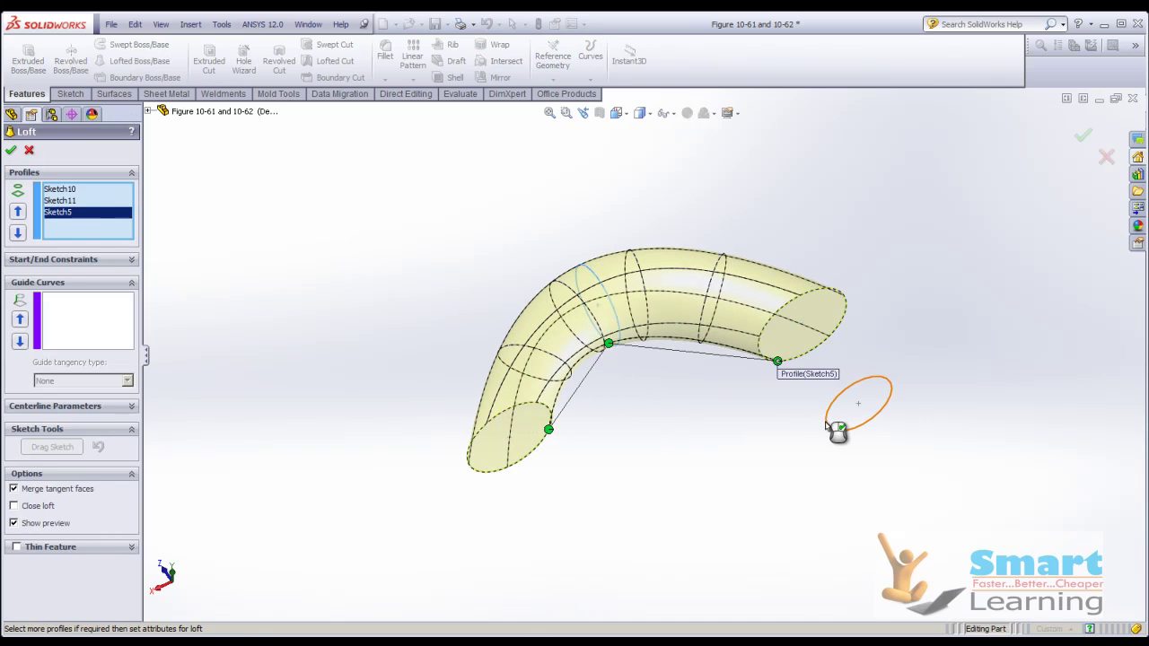
left_click(828, 422)
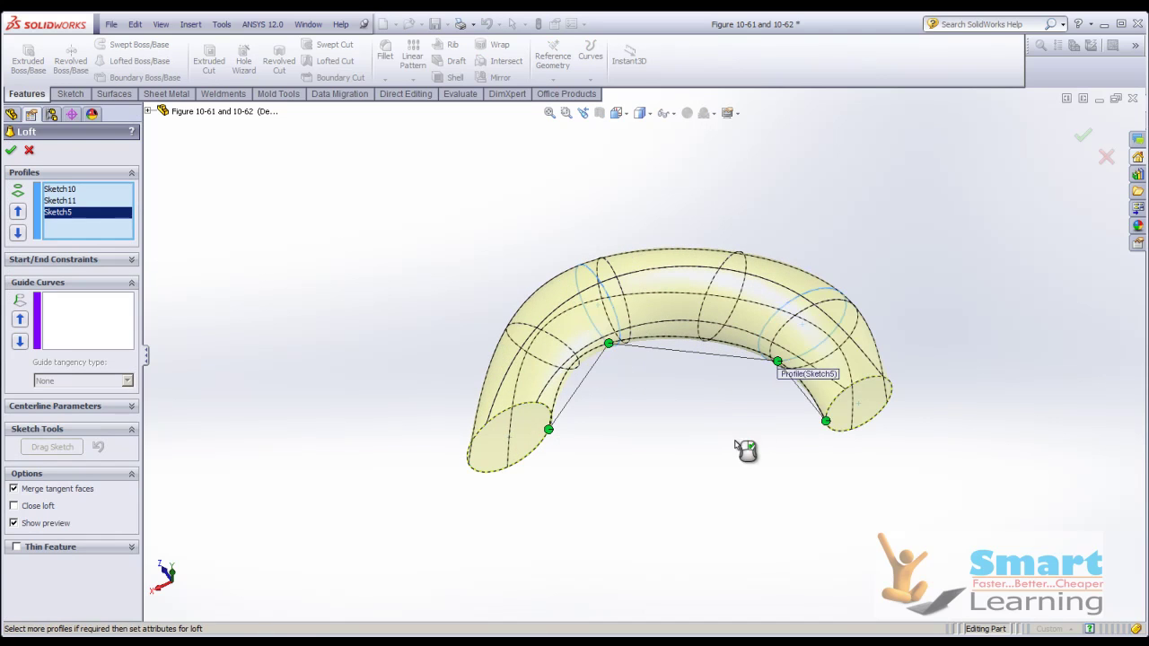
Step: Try to create the four-profile loft with the Close loft option enabled
left_click(36, 506)
left_click(36, 484)
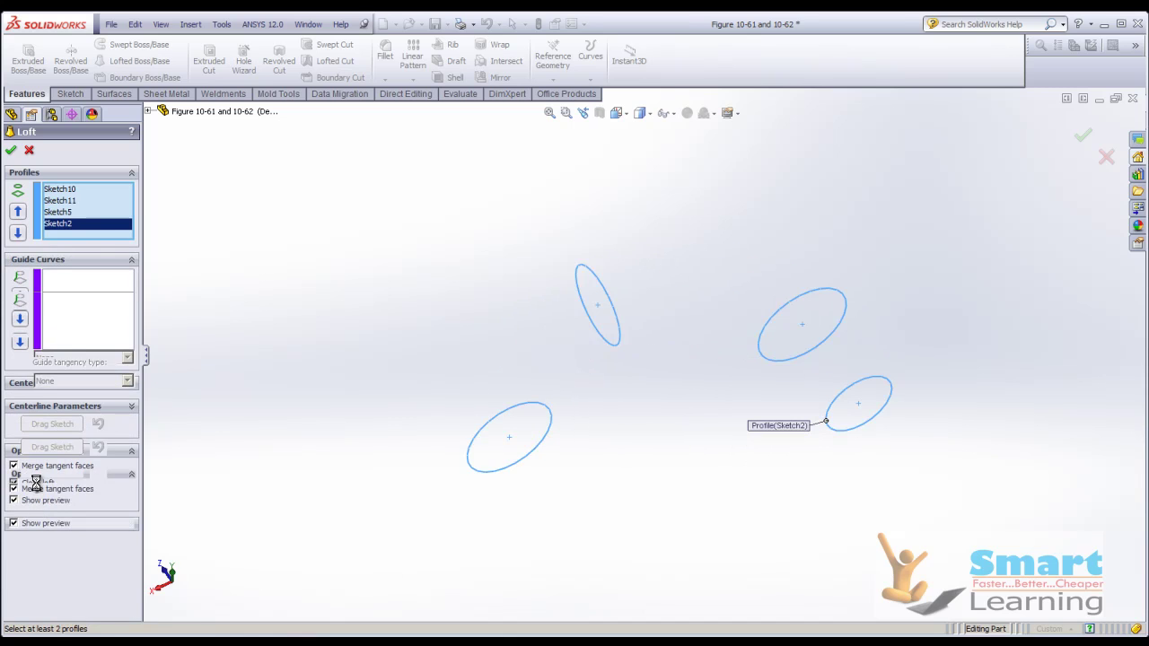
left_click(32, 506)
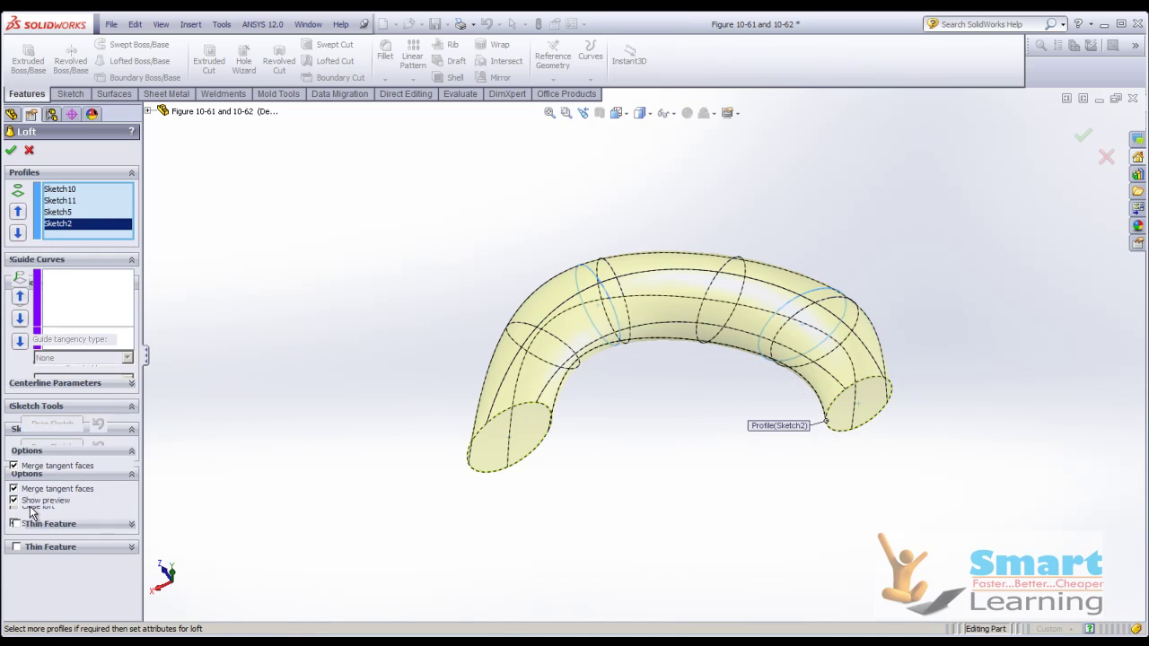
left_click(11, 151)
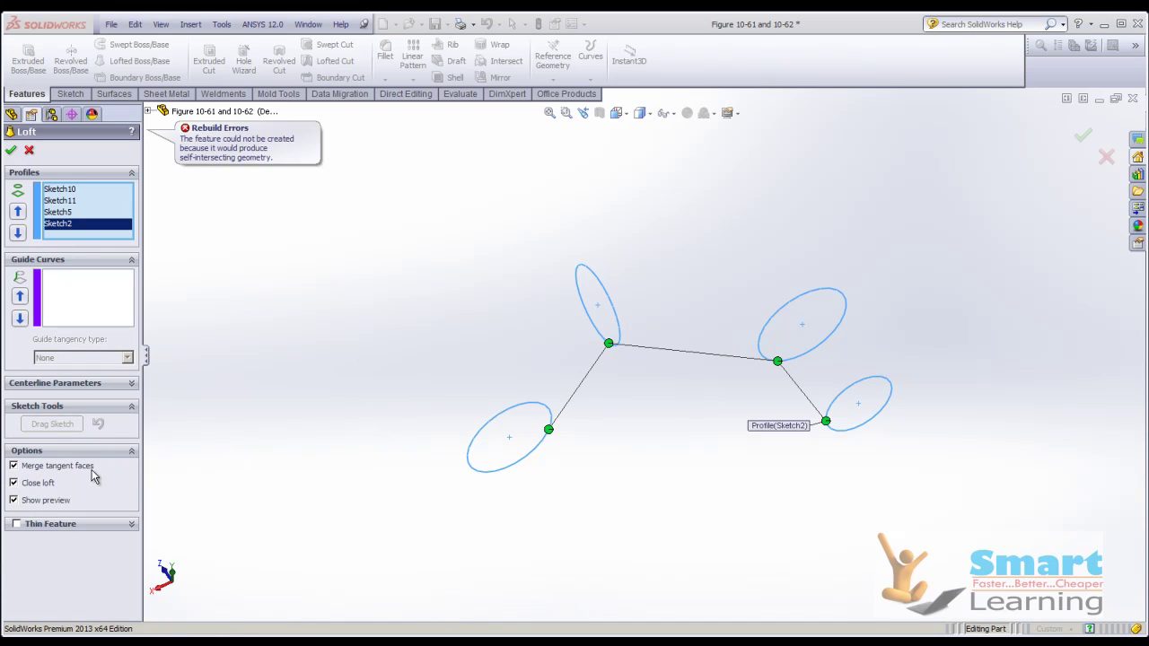
Step: Turn off Close loft and create the open-ended tube loft through the four profiles
left_click(51, 485)
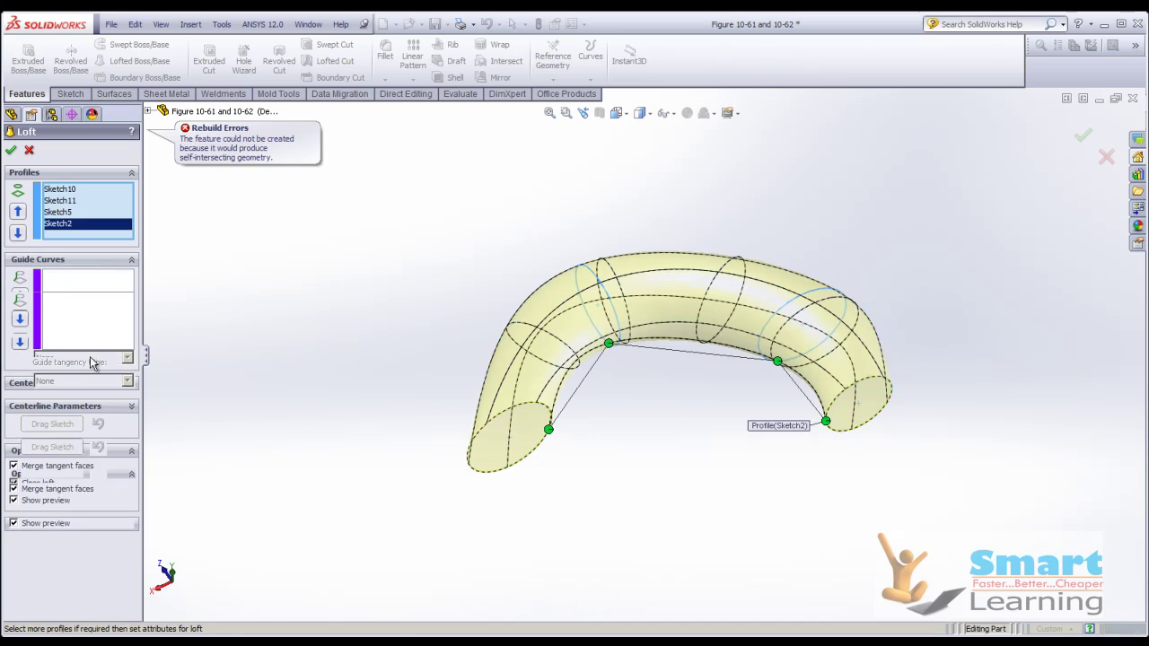
left_click(11, 151)
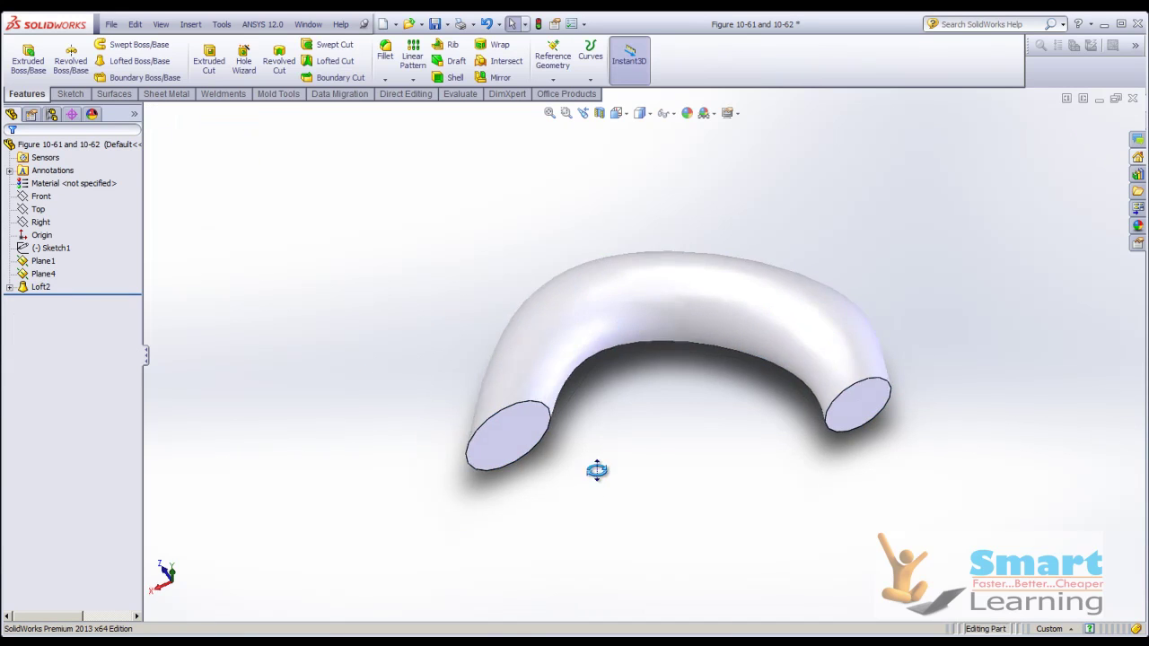
middle_click_drag(597, 470, 608, 443)
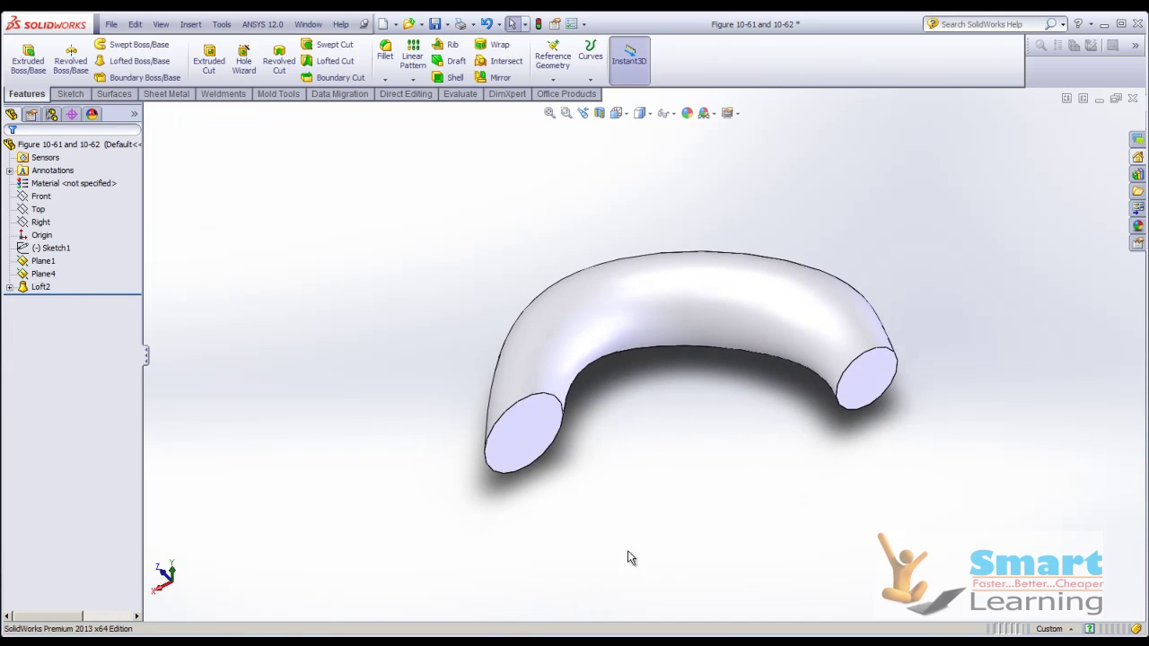
Step: Edit the Loft2 feature, shifting the connector point on the Sketch2 profile and enabling Close loft
right_click(38, 289)
left_click(48, 250)
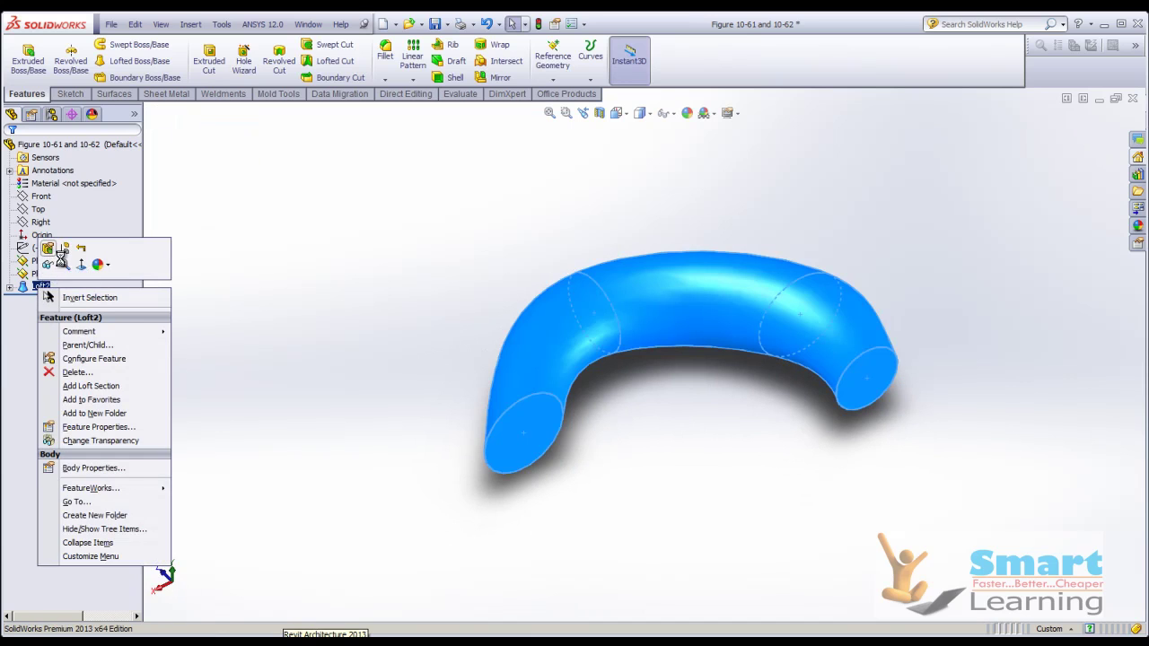
middle_click_drag(747, 483, 785, 334)
mouse_move(713, 422)
middle_mouse_down()
mouse_move(667, 470)
mouse_move(713, 459)
middle_mouse_up()
left_click_drag(840, 372, 849, 397)
mouse_move(821, 428)
middle_mouse_down()
mouse_move(808, 495)
mouse_move(729, 529)
middle_mouse_up()
left_click(14, 505)
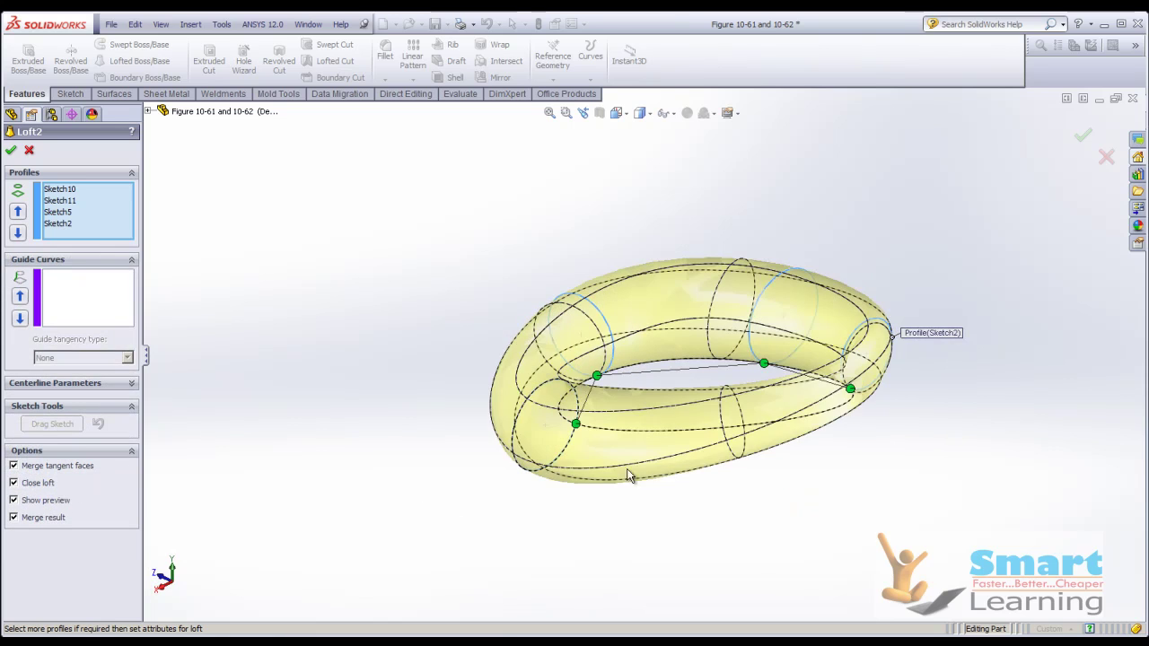
Step: Reposition the connector points on the Sketch2 and Sketch10 profiles and accept the closed loft
middle_click_drag(774, 472, 806, 504)
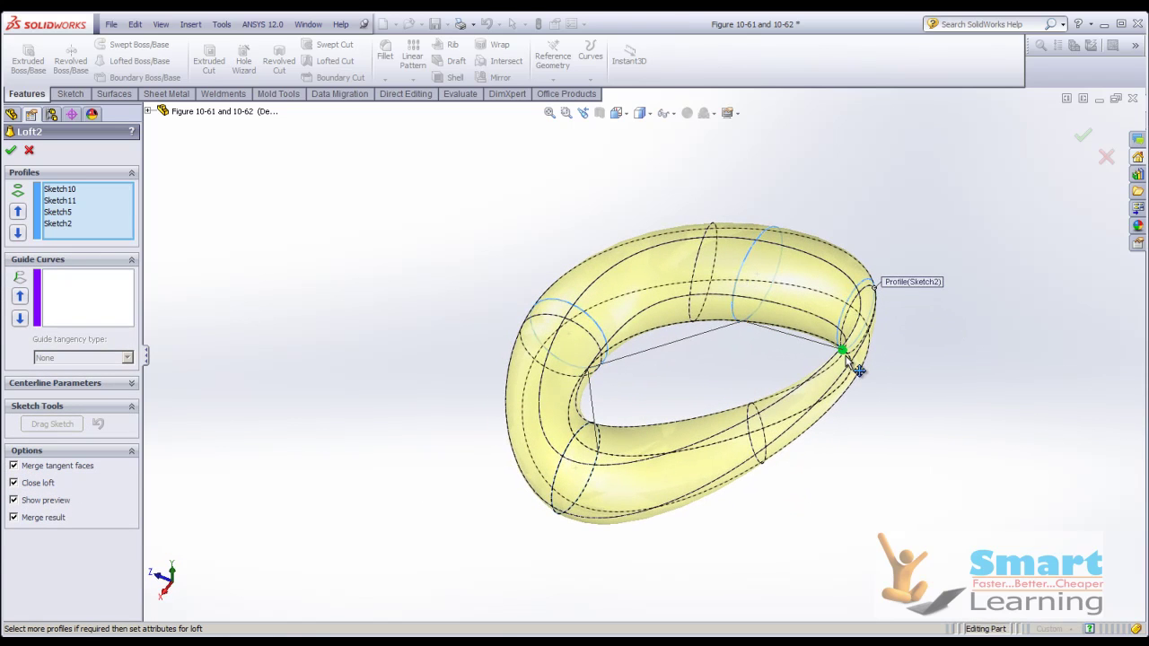
mouse_move(846, 362)
left_mouse_down()
mouse_move(844, 308)
mouse_move(842, 352)
mouse_move(872, 372)
mouse_move(843, 350)
left_mouse_up()
mouse_move(614, 466)
left_mouse_down()
mouse_move(595, 457)
mouse_move(613, 463)
mouse_move(598, 456)
mouse_move(610, 441)
mouse_move(599, 510)
mouse_move(578, 493)
mouse_move(563, 505)
mouse_move(581, 497)
left_mouse_up()
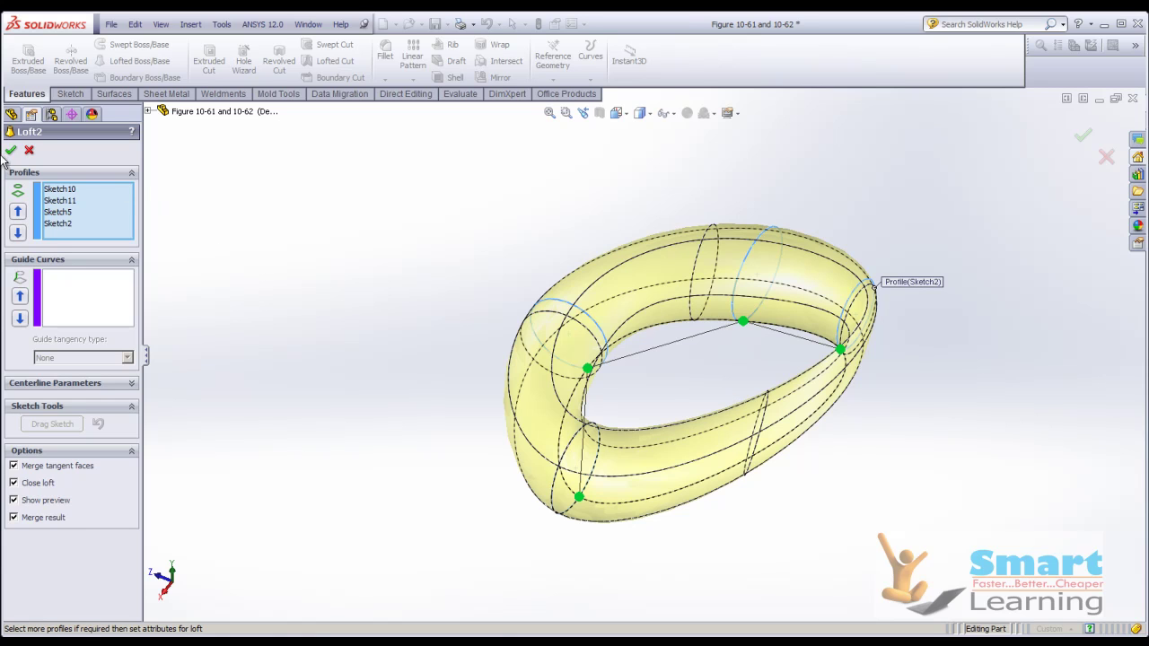
mouse_move(436, 398)
middle_mouse_down()
mouse_move(542, 398)
mouse_move(528, 355)
mouse_move(608, 326)
middle_mouse_up()
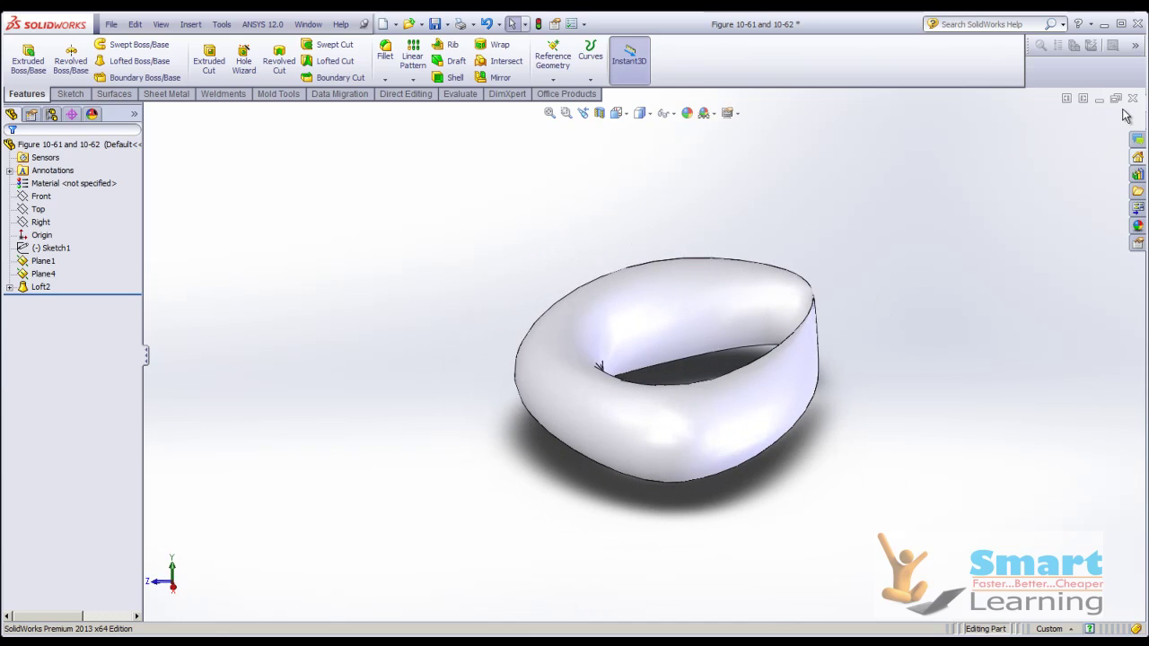
Step: Close the part Figure 10-61 and 10-62, discarding its changes
left_click(1133, 100)
left_click(579, 345)
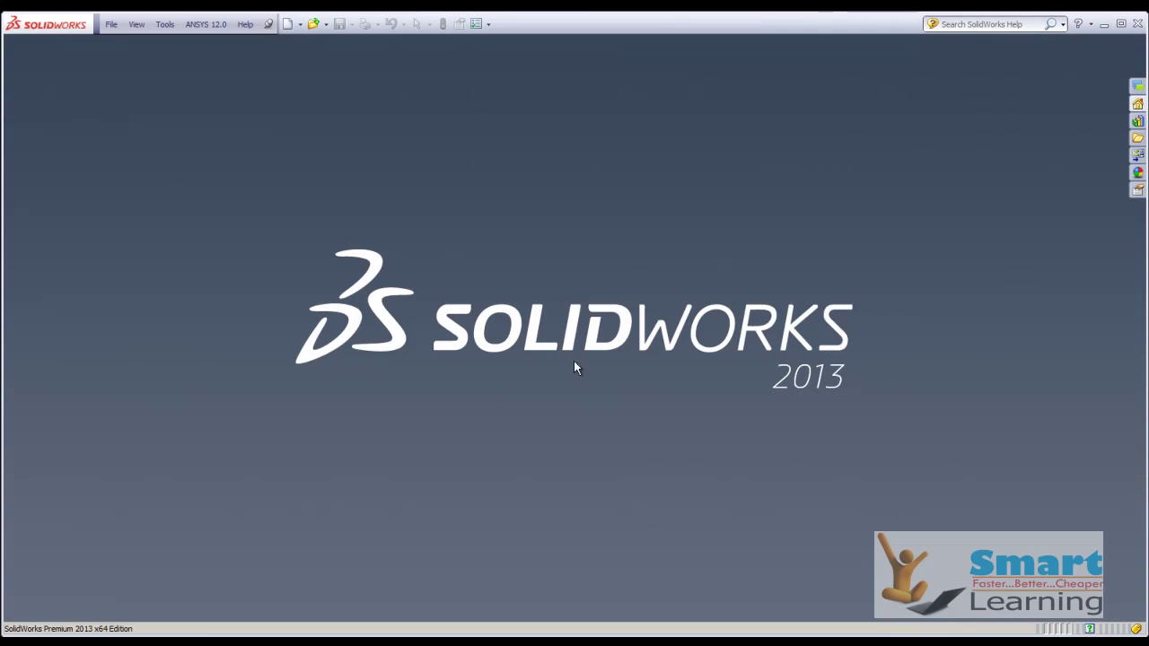
Step: Switch to the Chapter 10 presentation and examine the slide comparing open, closed and thin loft features
left_click(693, 641)
left_click(678, 624)
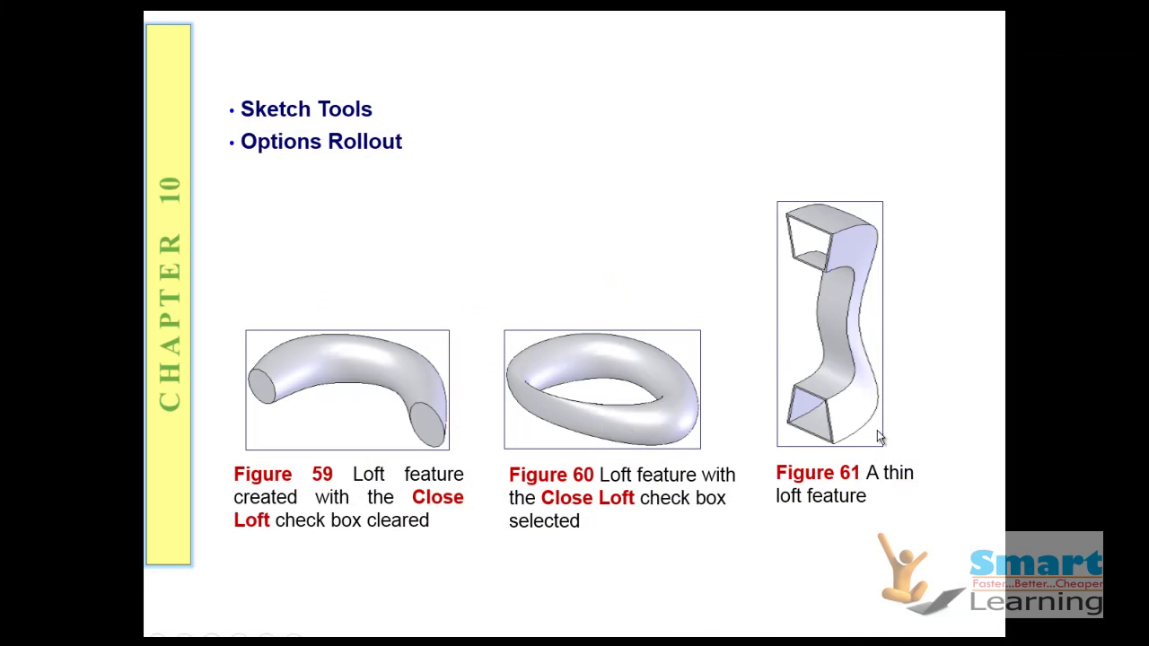
key("super+d")
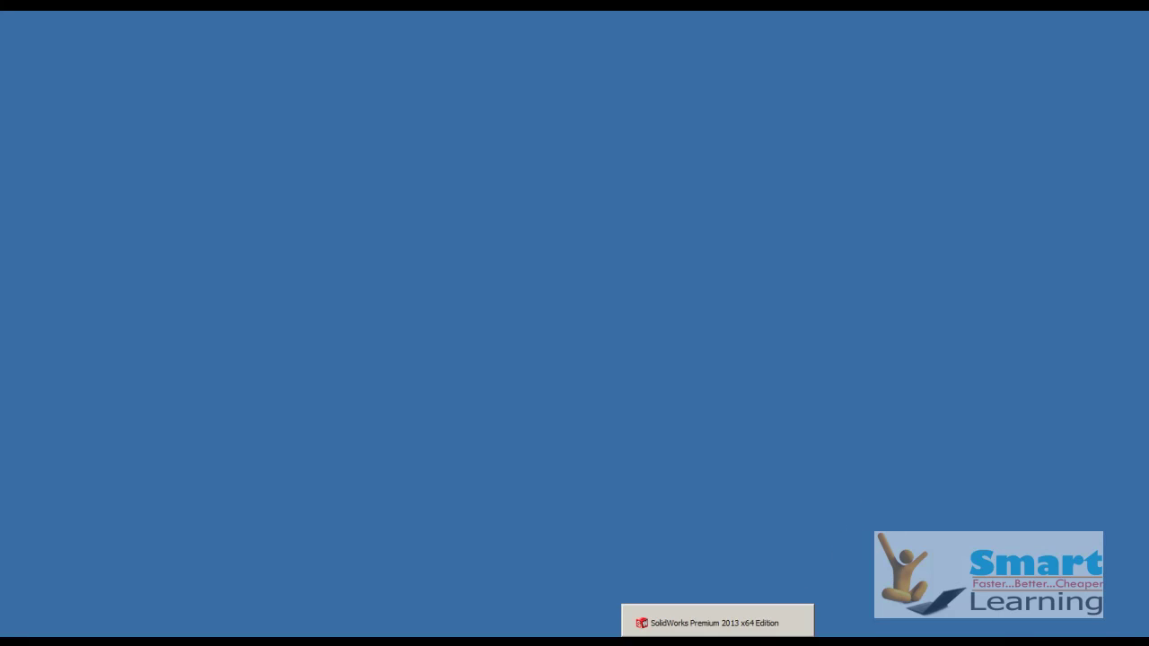
Step: Return to SolidWorks and open the part Figure 10-63 from the c10_sw2013_prt folder
left_click(716, 641)
left_click(313, 24)
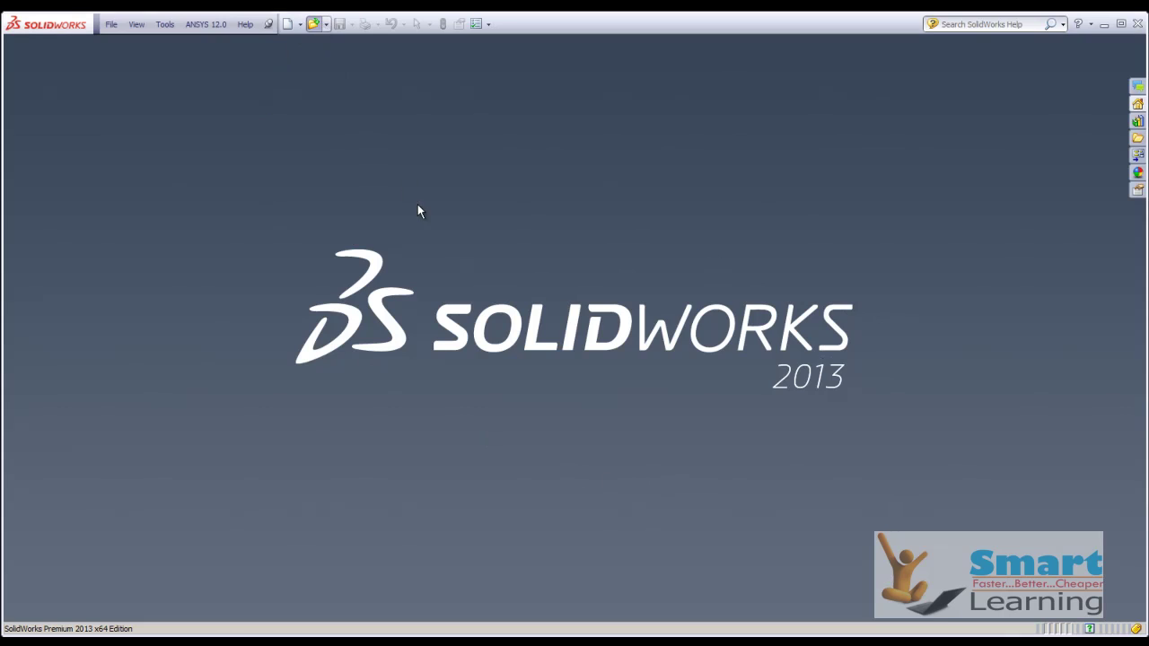
left_click(906, 388)
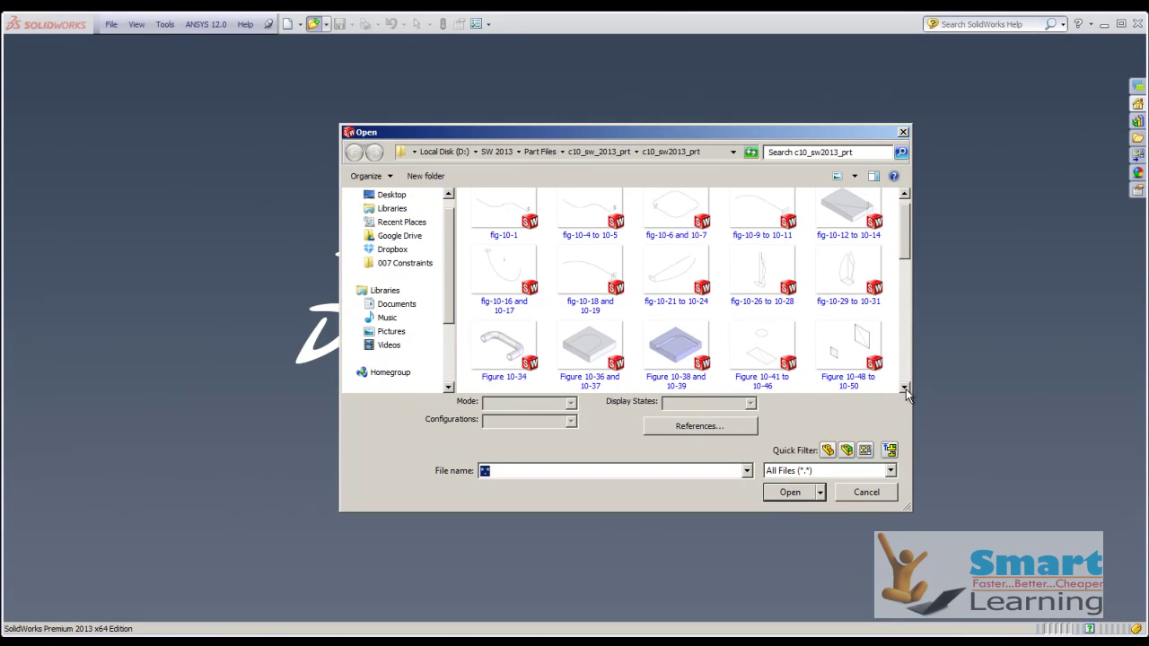
double_click(859, 352)
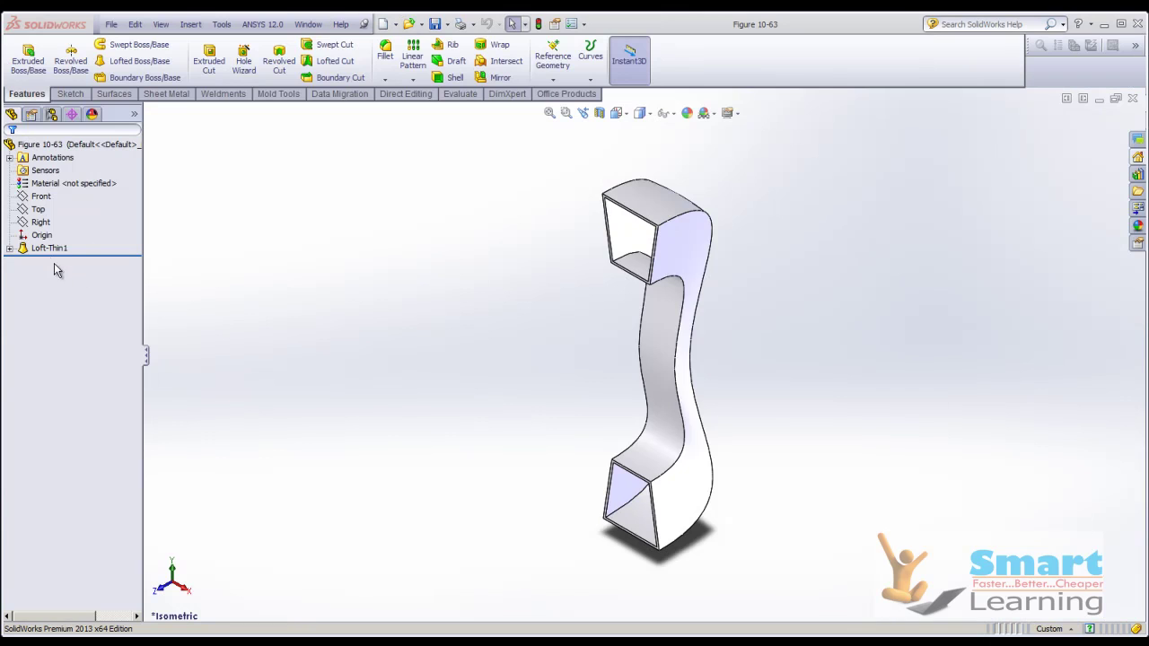
Step: Review the Loft-Thin1 definition, including its thin feature direction and thickness, accept it unchanged and inspect the hollow shape
left_click(47, 251)
right_click(47, 251)
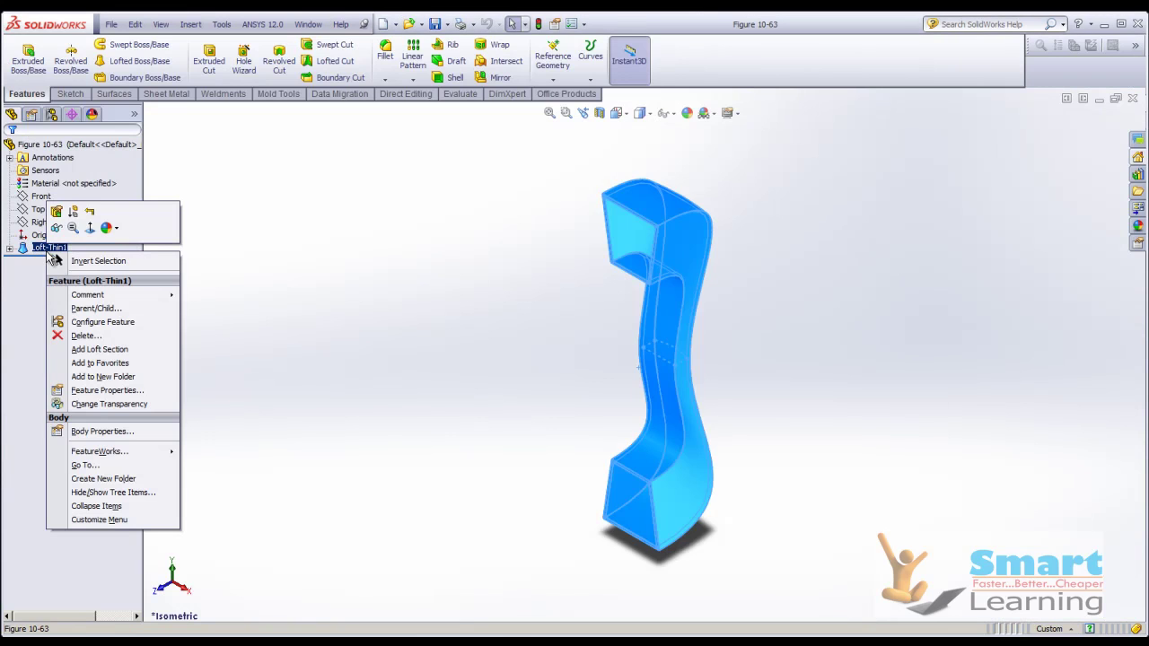
left_click(79, 219)
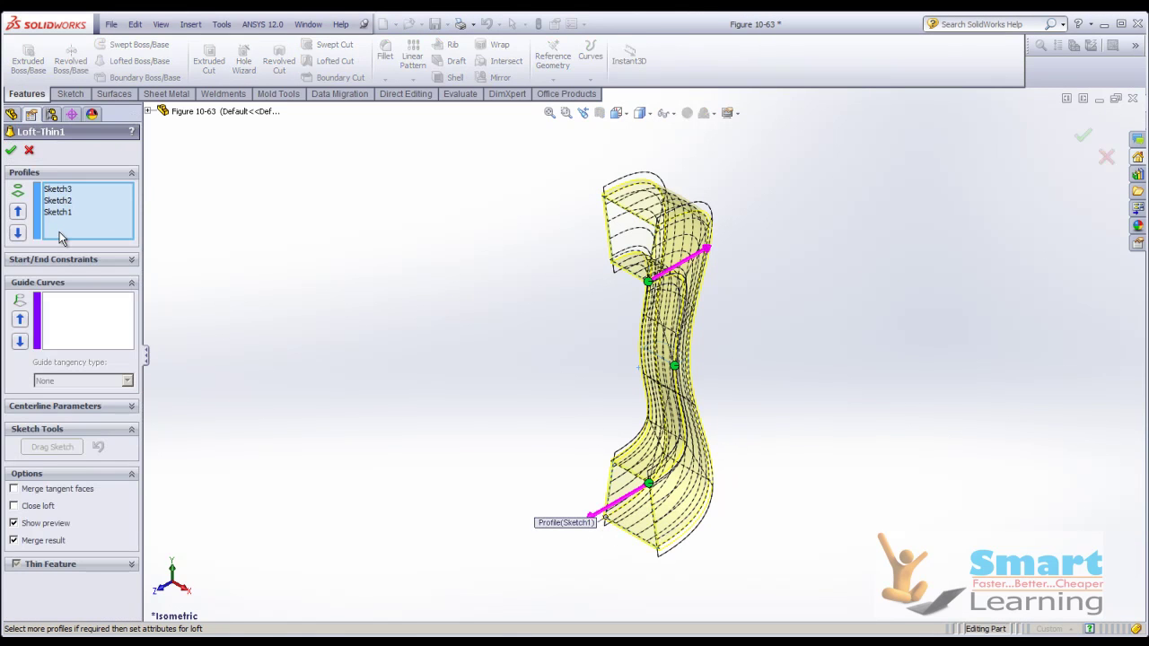
mouse_move(551, 324)
middle_mouse_down()
mouse_move(464, 315)
mouse_move(539, 319)
middle_mouse_up()
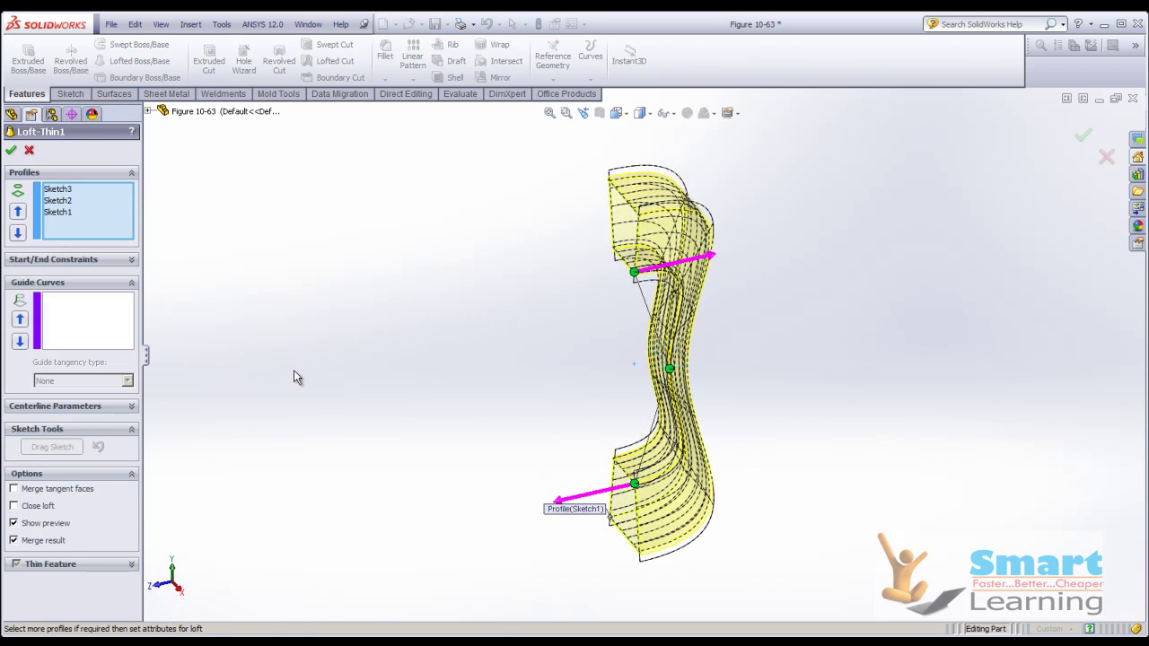
left_click(131, 566)
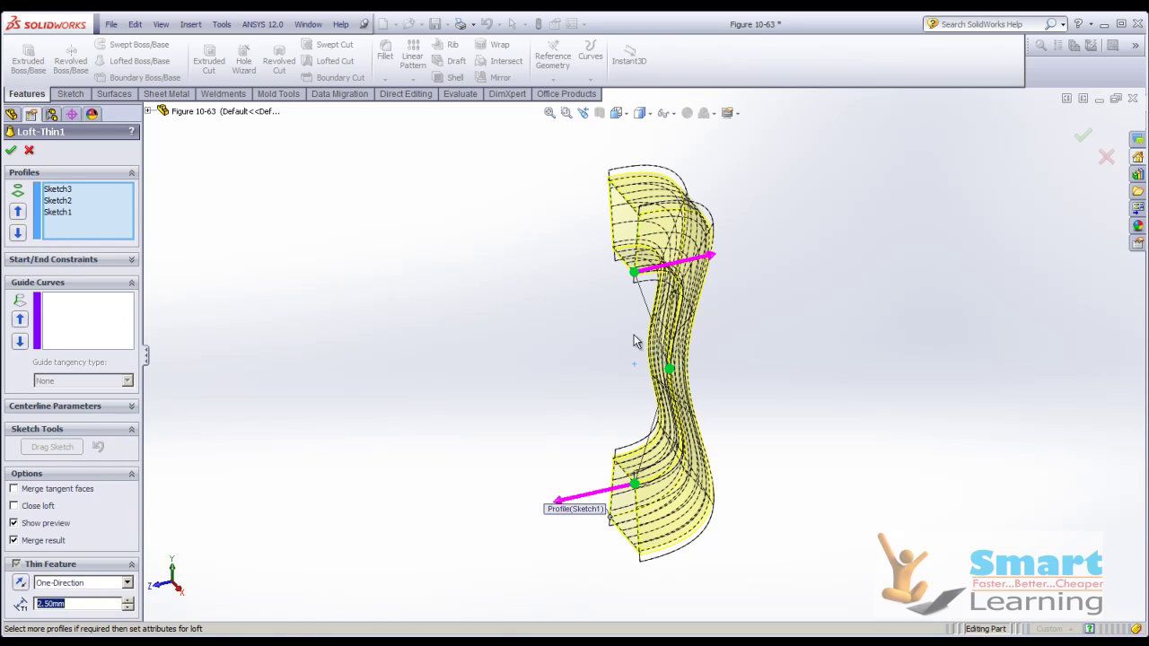
left_click(11, 150)
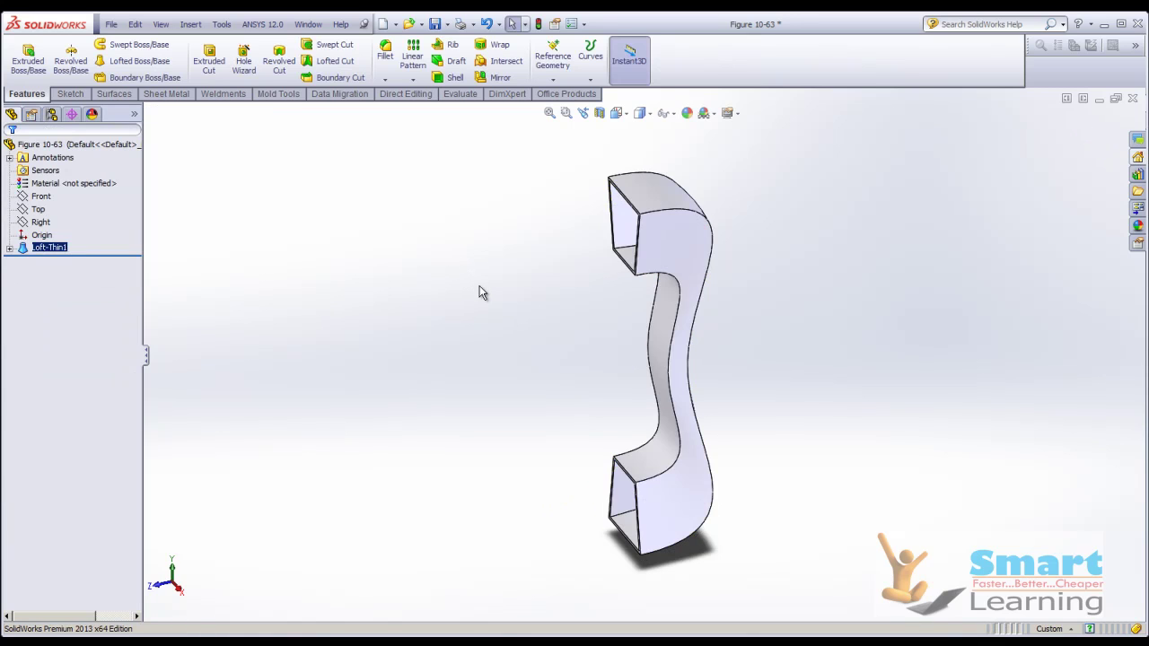
middle_click_drag(565, 388, 475, 512)
Step: Edit the Loft-Thin1 feature, keeping the start constraint Normal To Profile and setting its start tangent length to 1
right_click(41, 251)
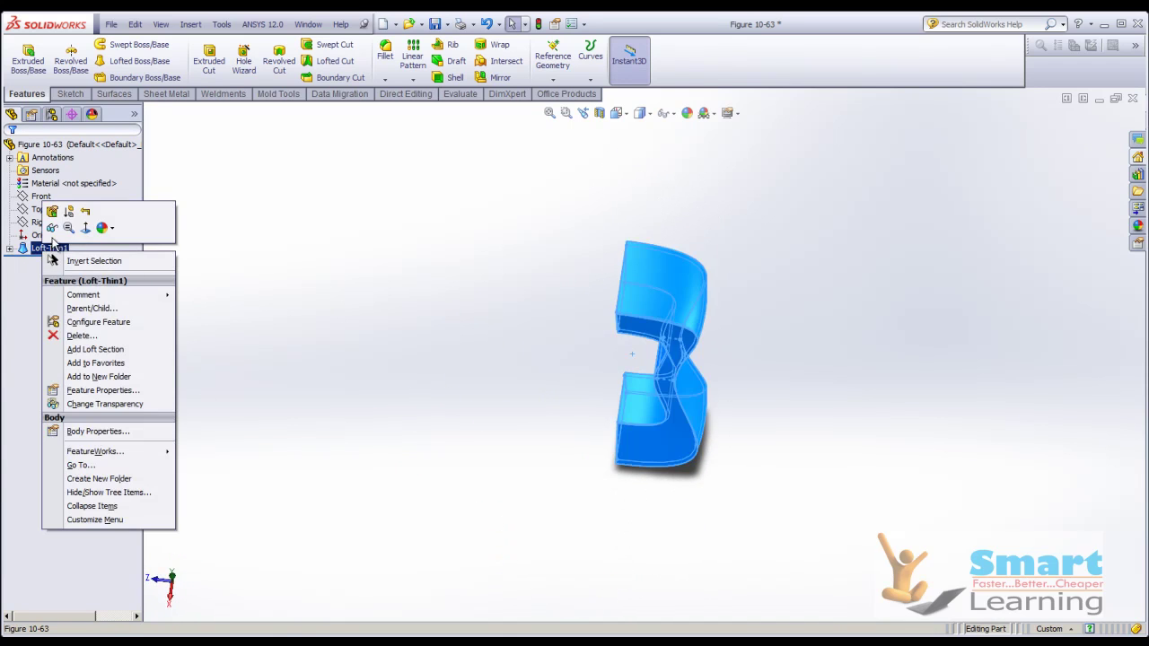
left_click(53, 211)
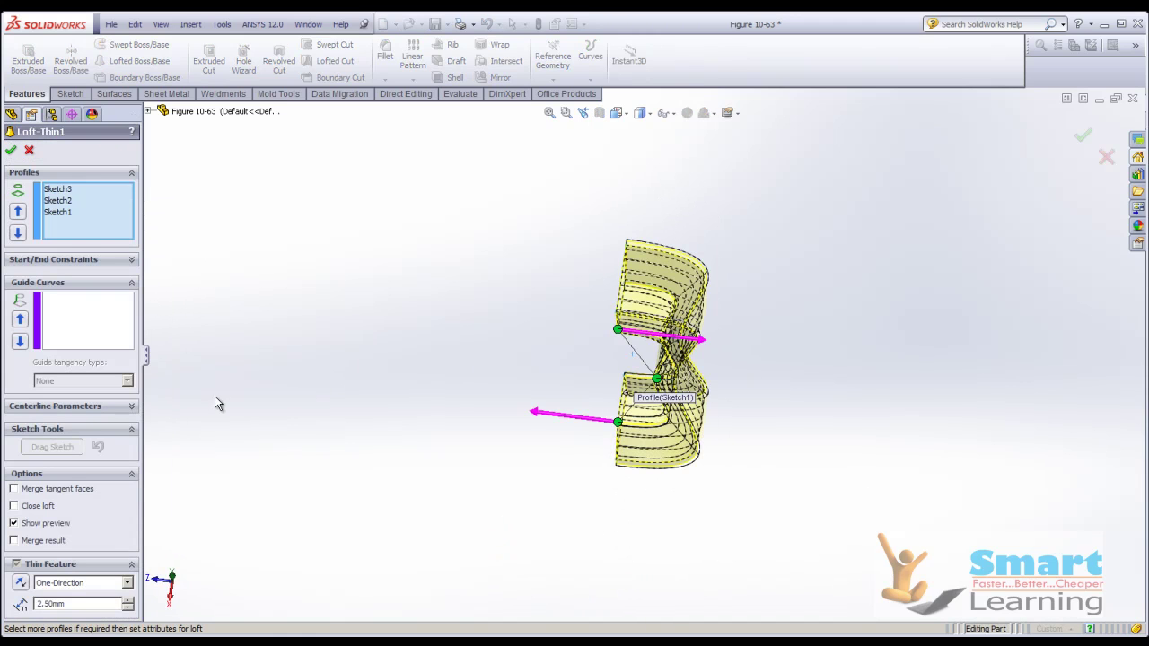
left_click(72, 259)
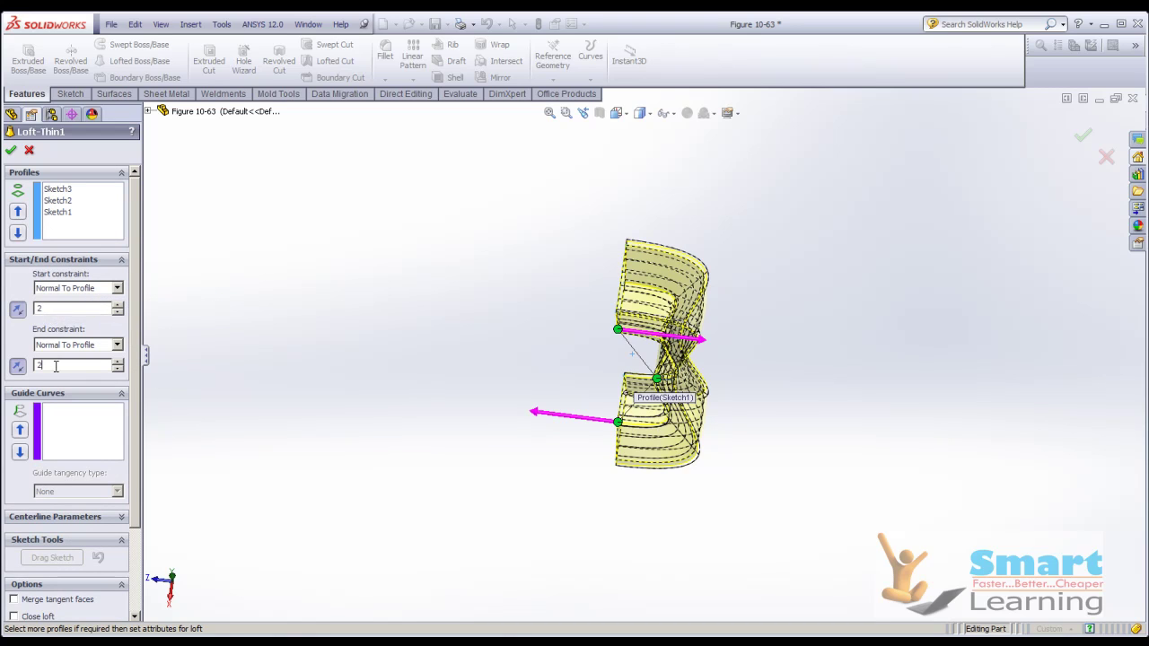
left_click(86, 289)
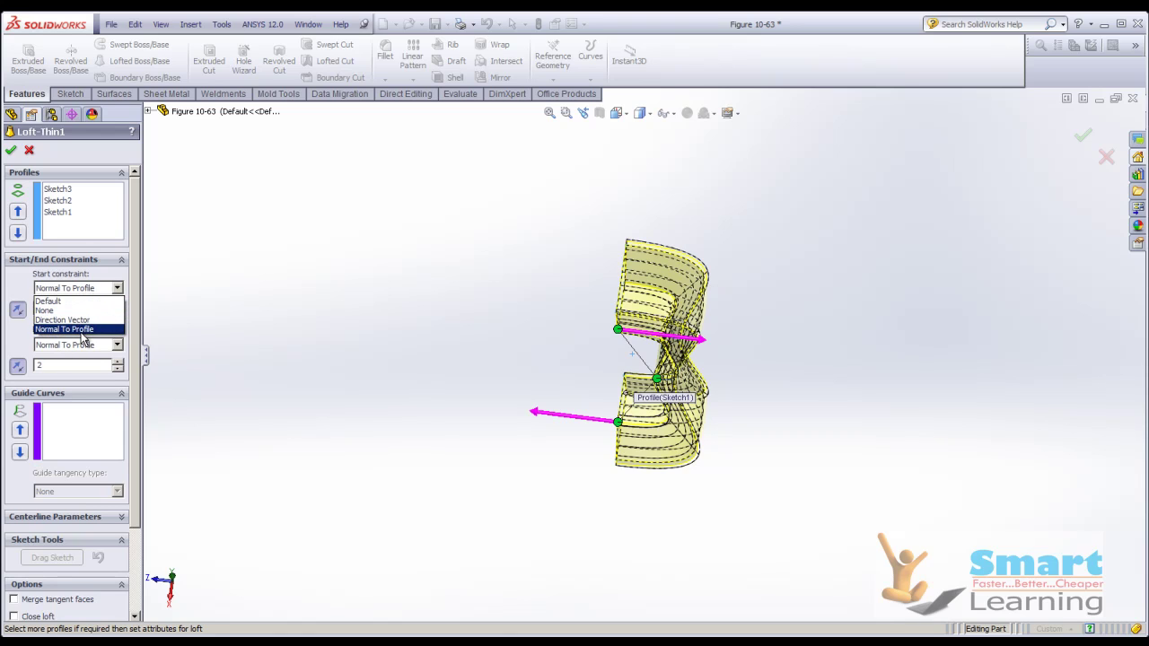
left_click(82, 329)
left_click(60, 310)
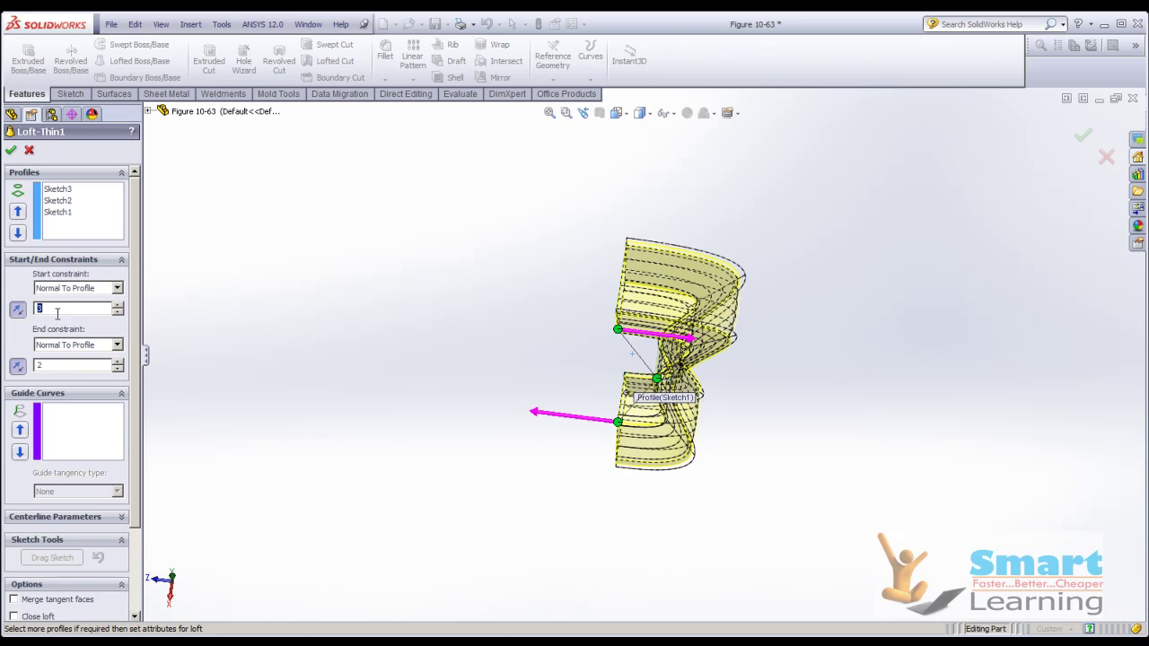
middle_click_drag(592, 357, 656, 332)
left_click(11, 150)
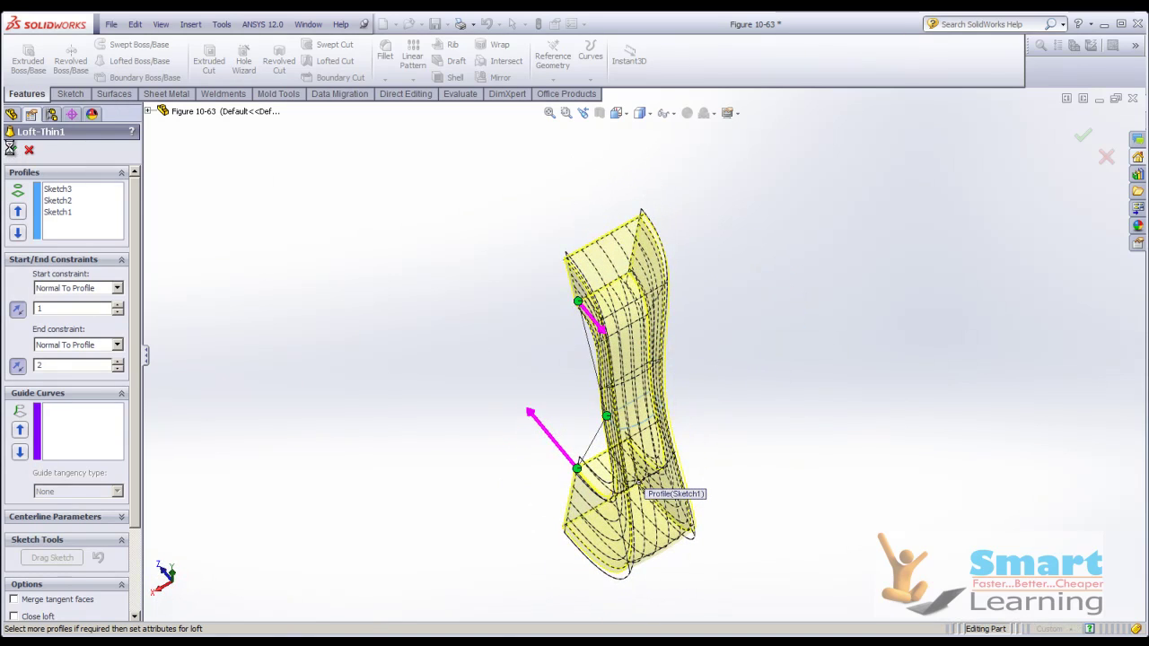
middle_click_drag(560, 576, 664, 449)
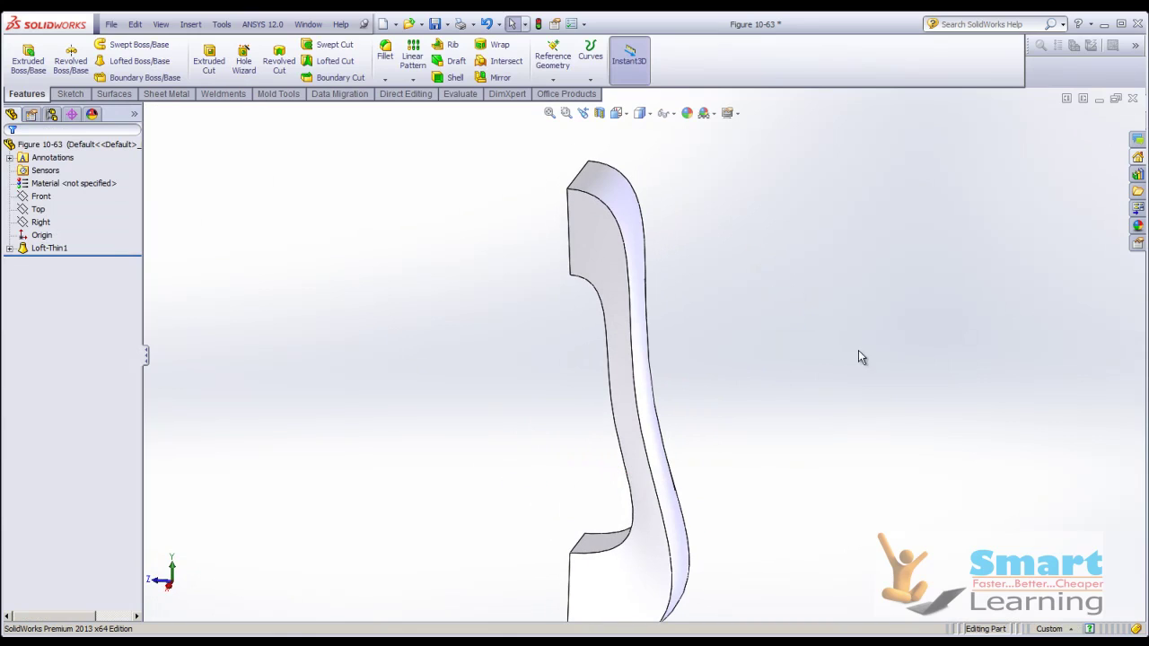
Step: Close the part Figure 10-63, discarding its changes, and examine the presentation slides on edited loft sections and lofted cuts
left_click(1134, 97)
left_click(539, 346)
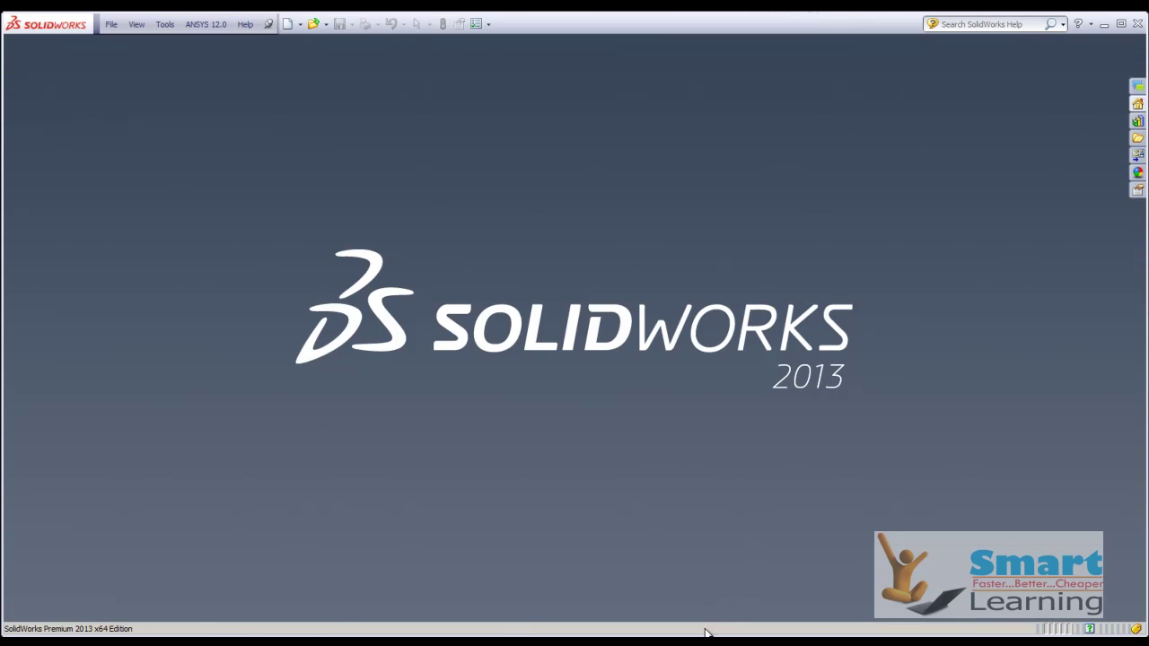
left_click(692, 623)
left_click(586, 487)
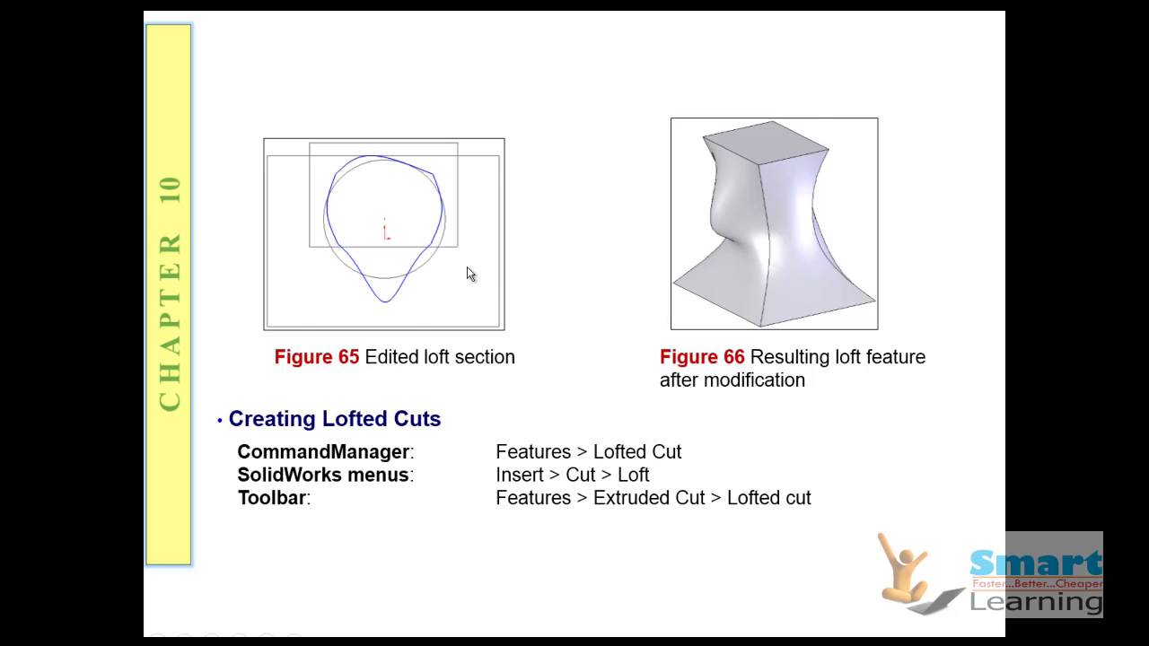
key("Left")
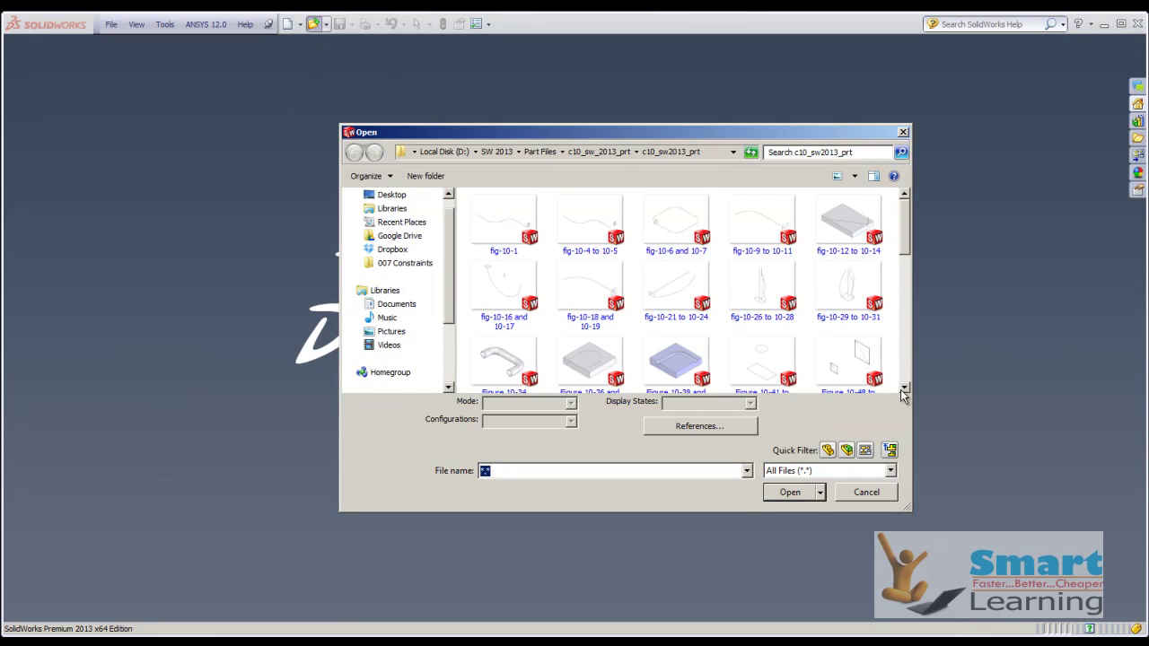
Step: Return to SolidWorks and open the part Figure 10-64 to 10-68 from the c10_sw2013_prt folder
left_click(904, 388)
left_click(903, 387)
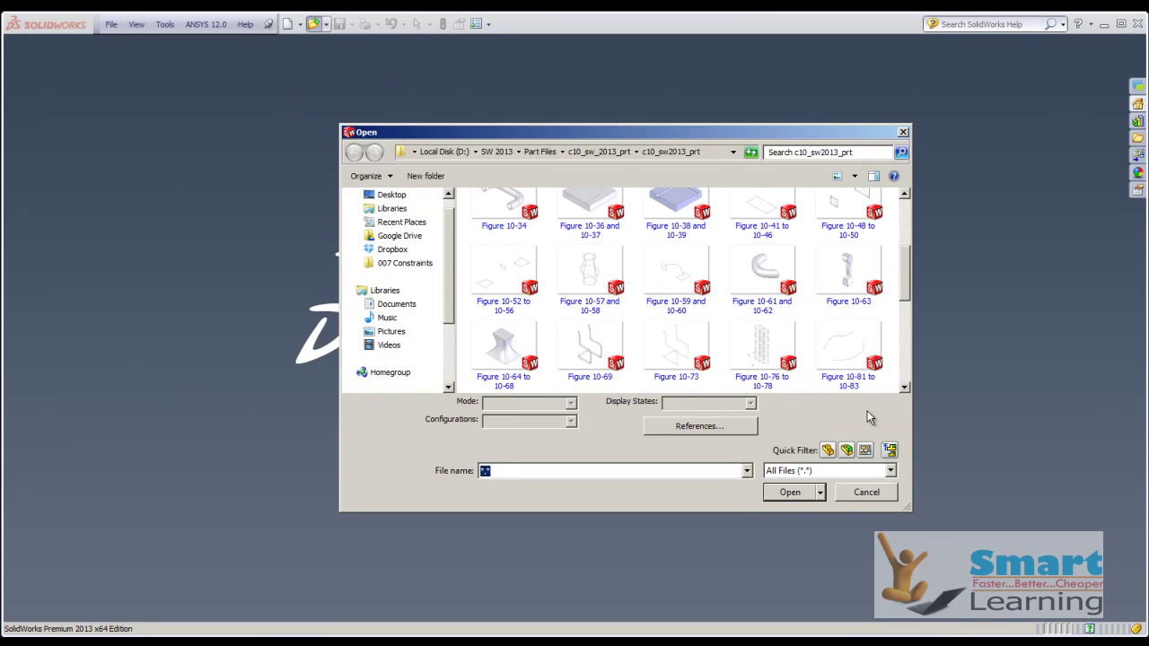
double_click(503, 361)
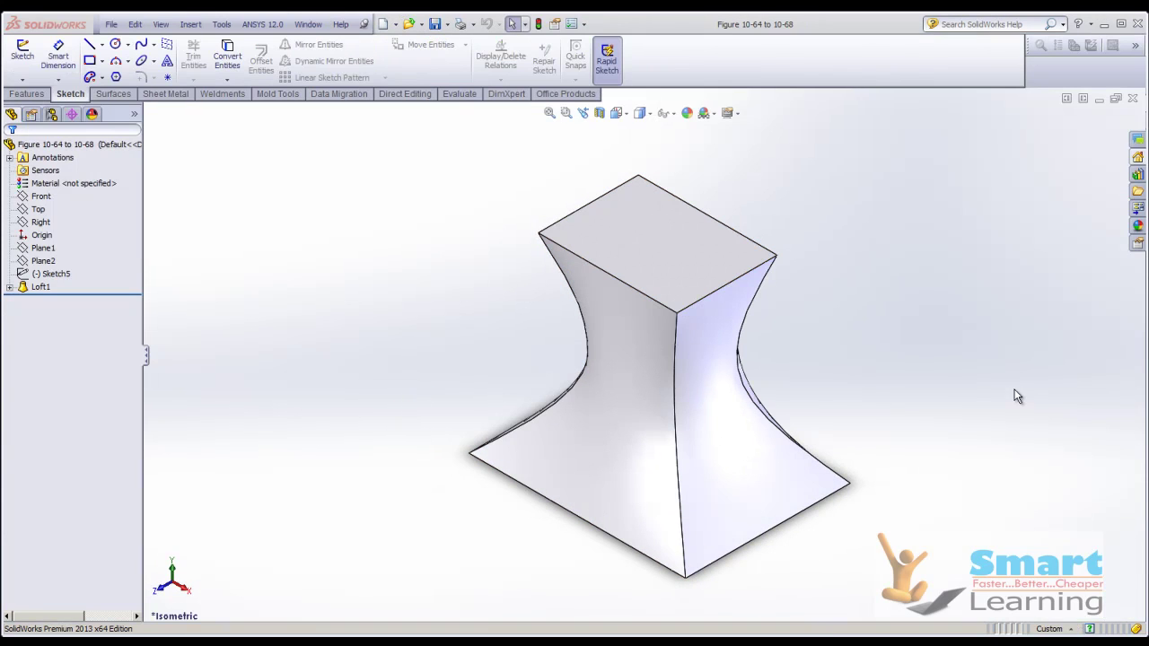
Step: Add a loft section to Loft1, moving its plane up from the base and tilting it
left_click(38, 288)
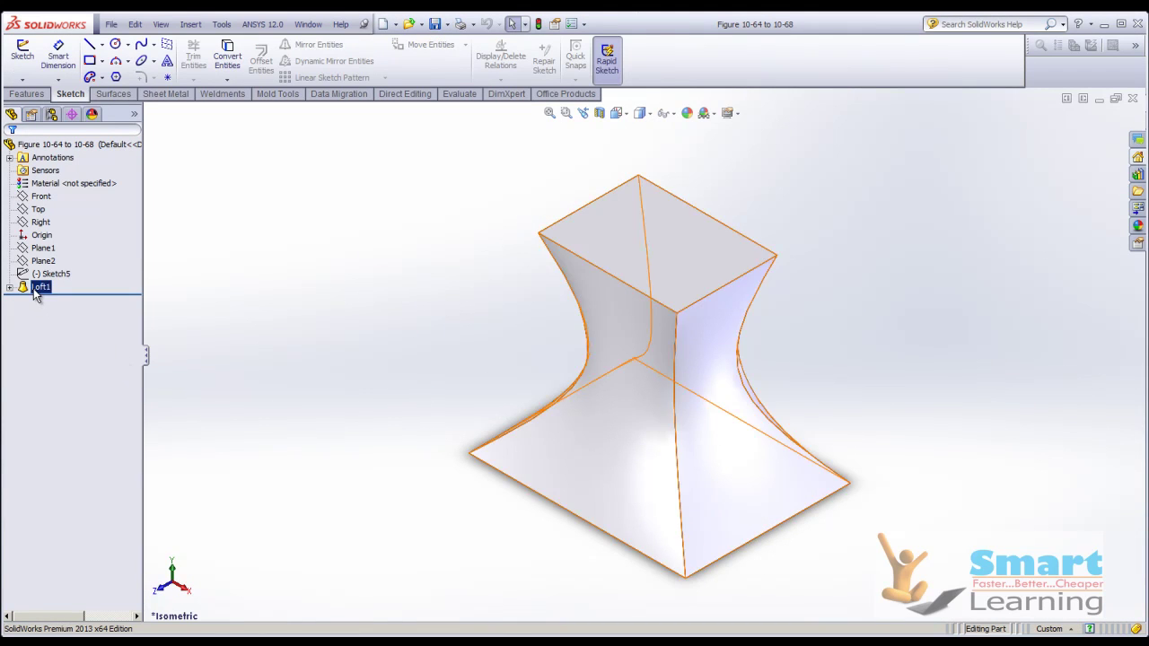
right_click(38, 289)
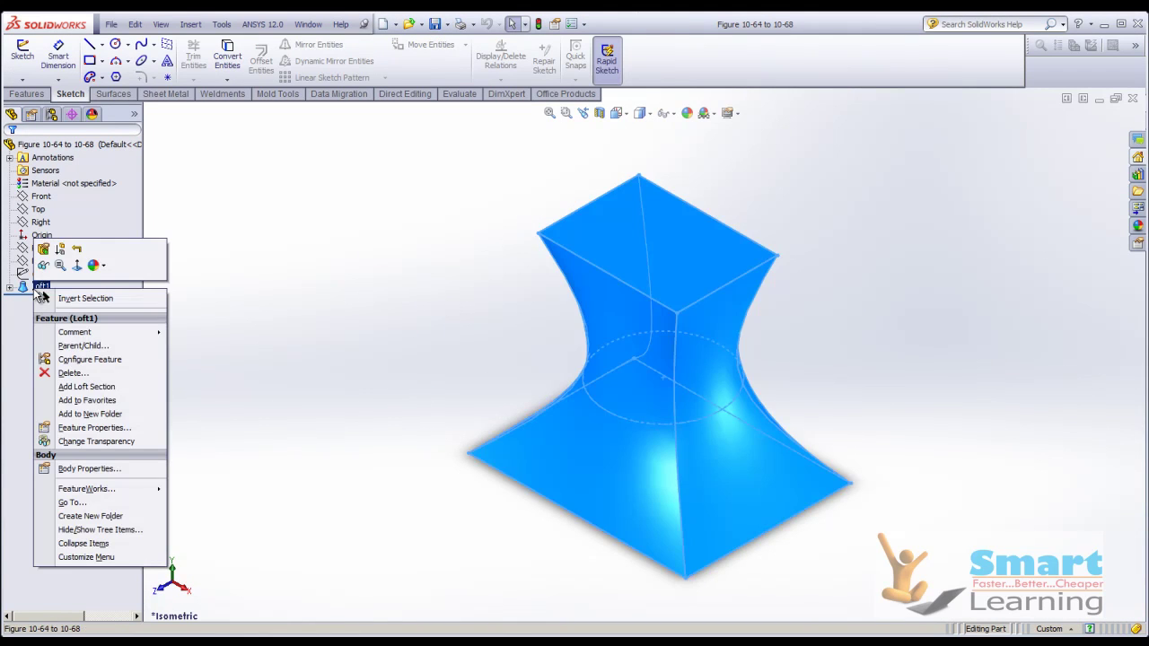
left_click(75, 391)
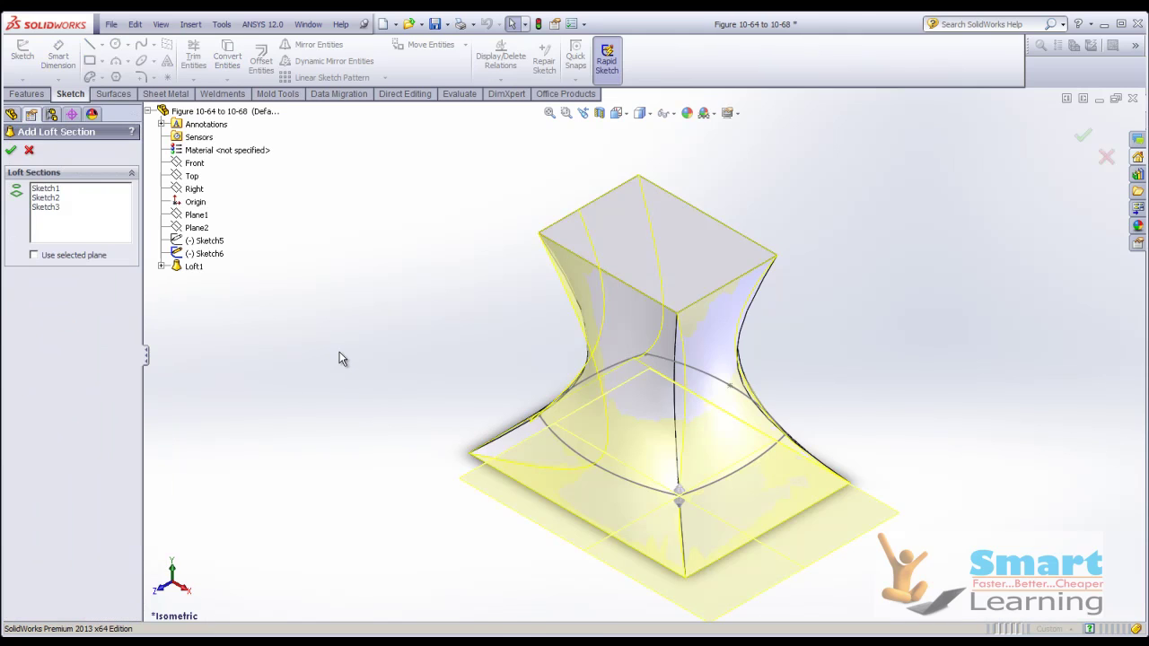
middle_click_drag(814, 403, 841, 371)
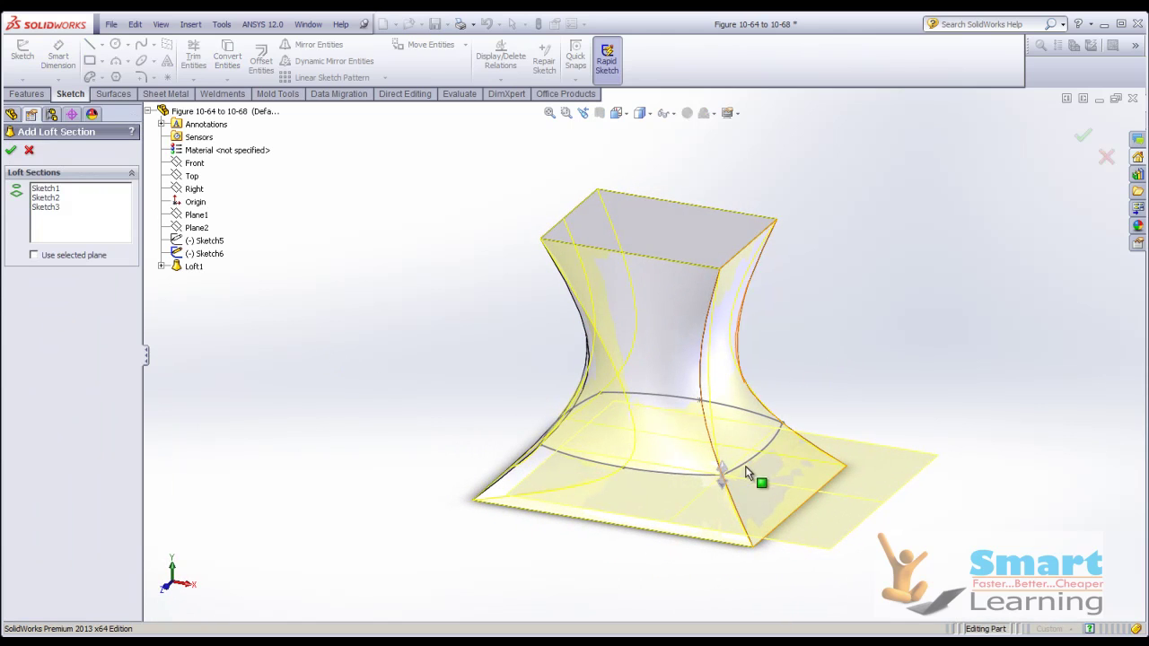
left_click_drag(725, 474, 755, 443)
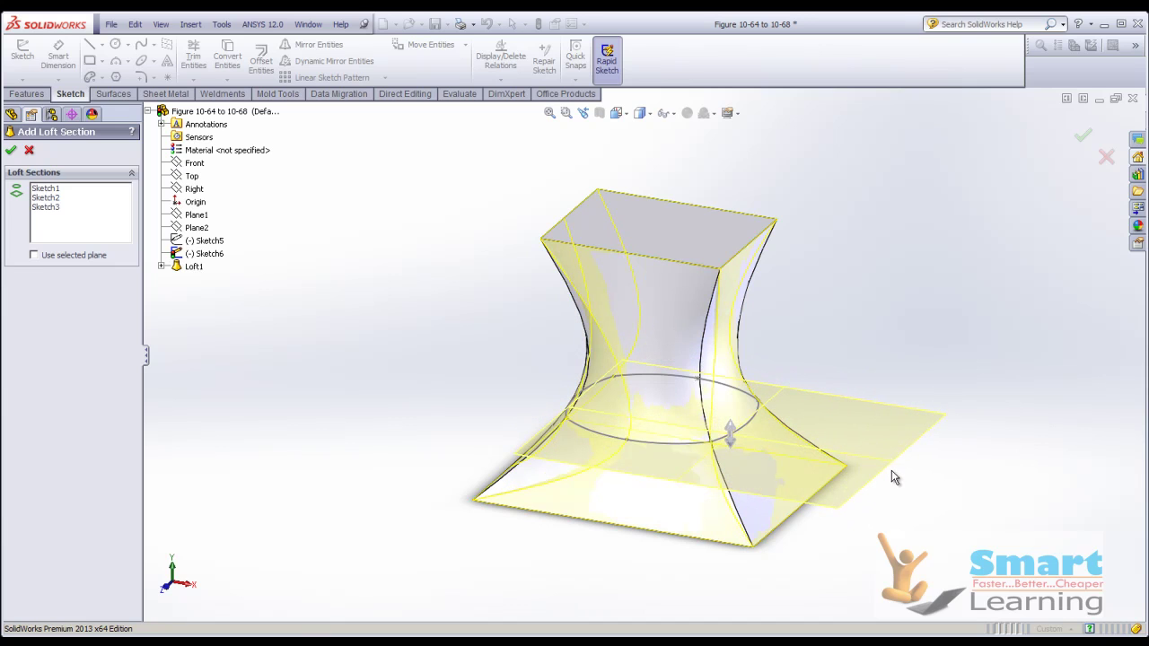
mouse_move(898, 468)
left_mouse_down()
mouse_move(899, 494)
mouse_move(894, 474)
left_mouse_up()
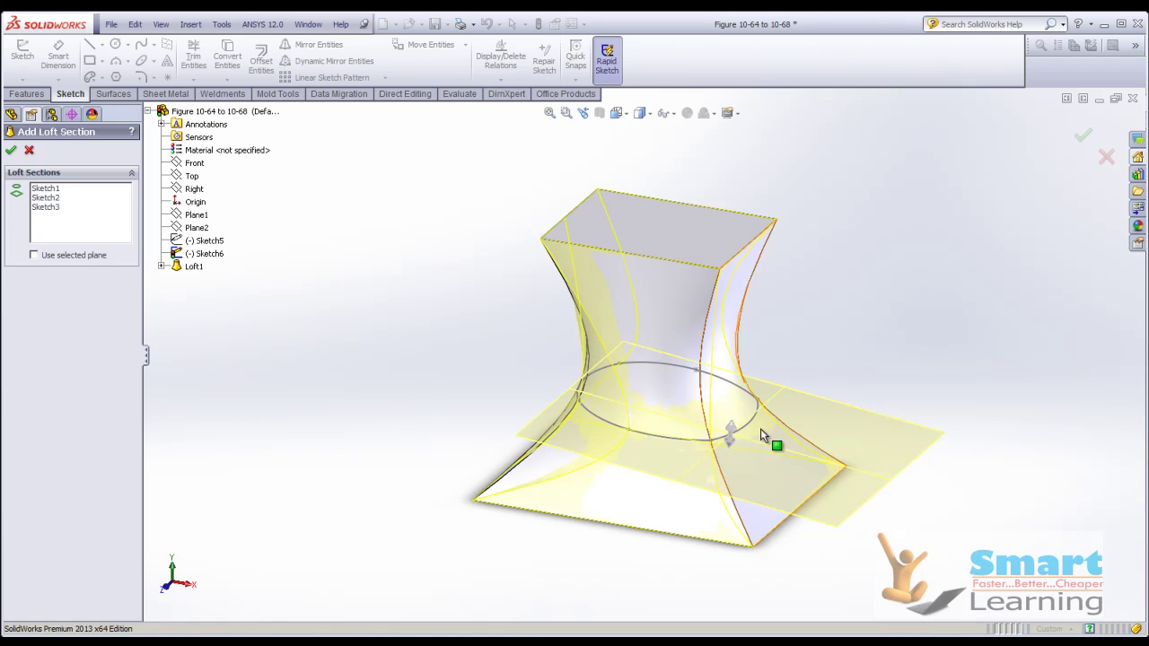
Step: Reshape the new loft section by pulling its curve points outward, and create the section sketch anyway
scroll(778, 404, "down", 4)
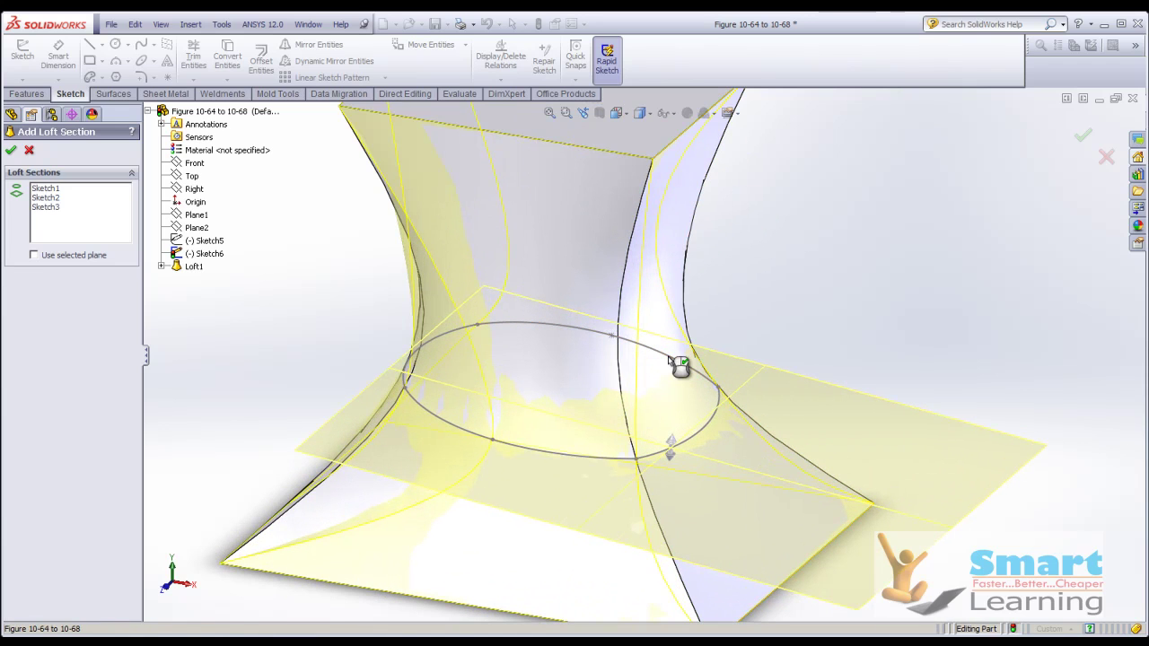
left_click(679, 353)
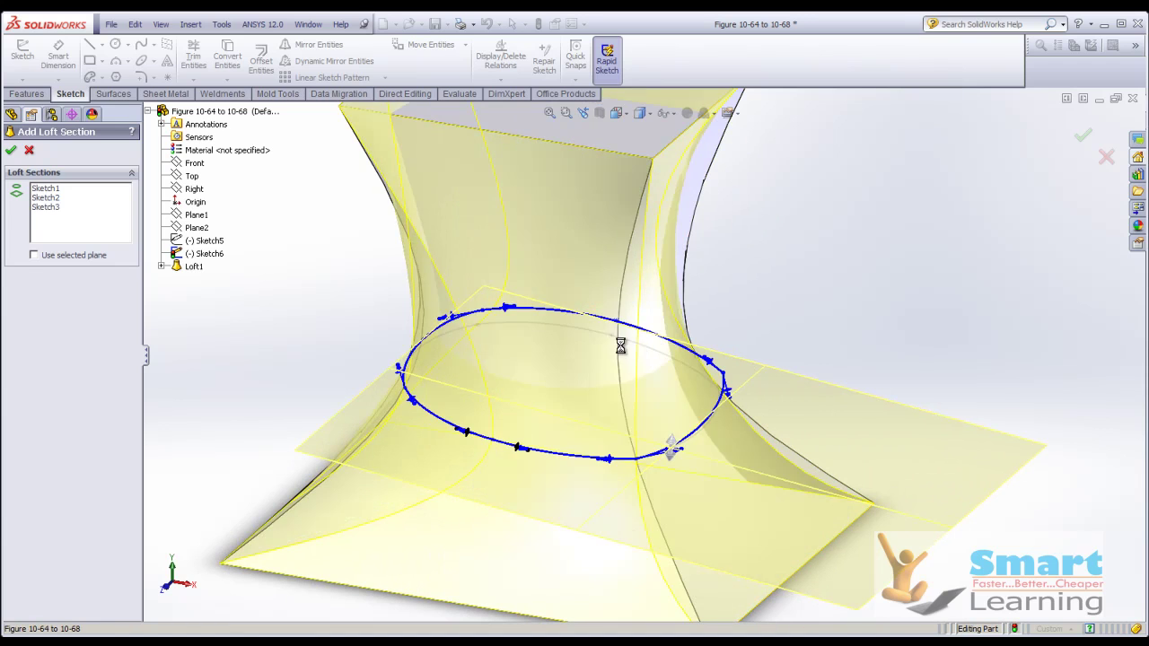
left_click(489, 455)
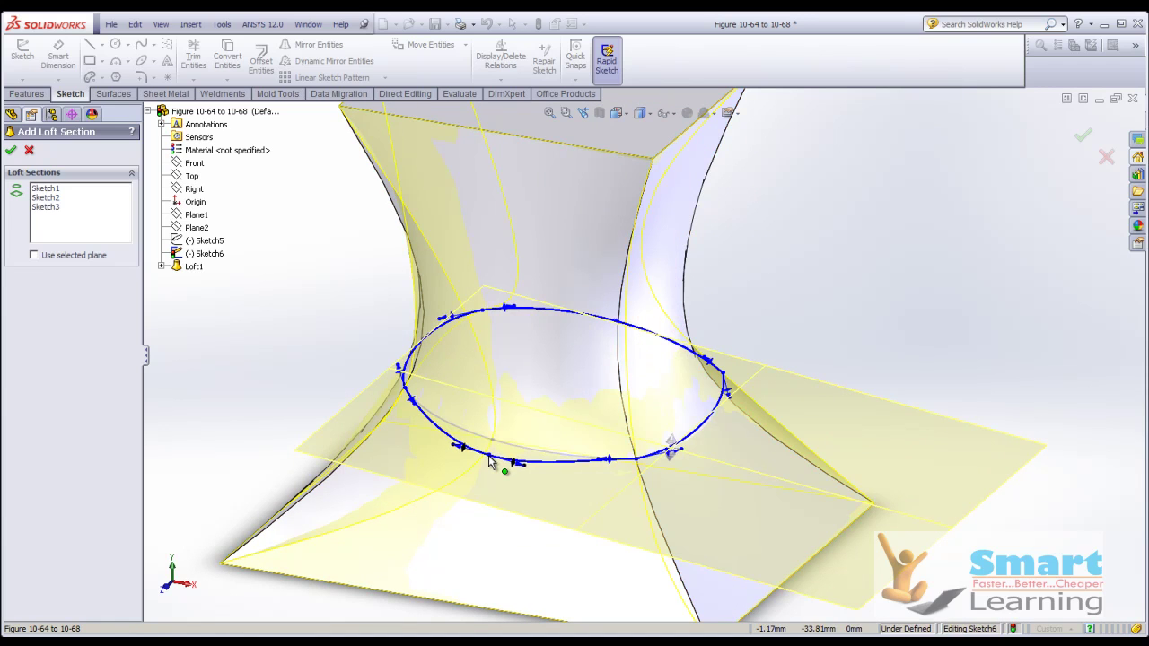
left_click_drag(404, 387, 385, 381)
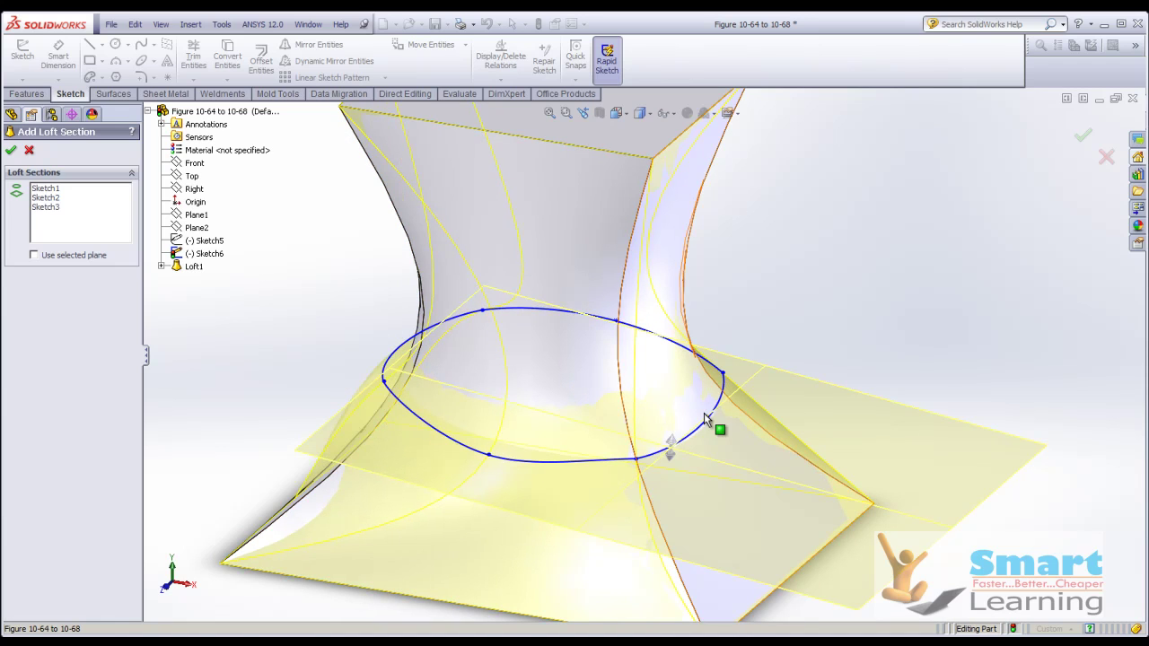
left_click_drag(726, 381, 741, 382)
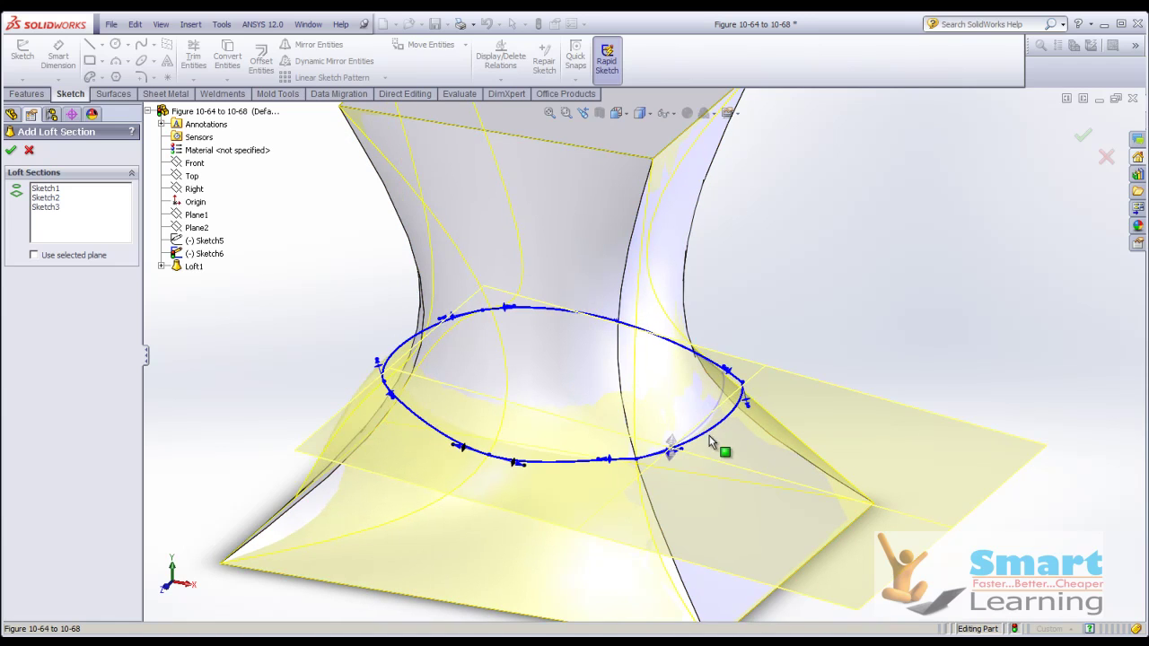
left_click_drag(635, 462, 658, 476)
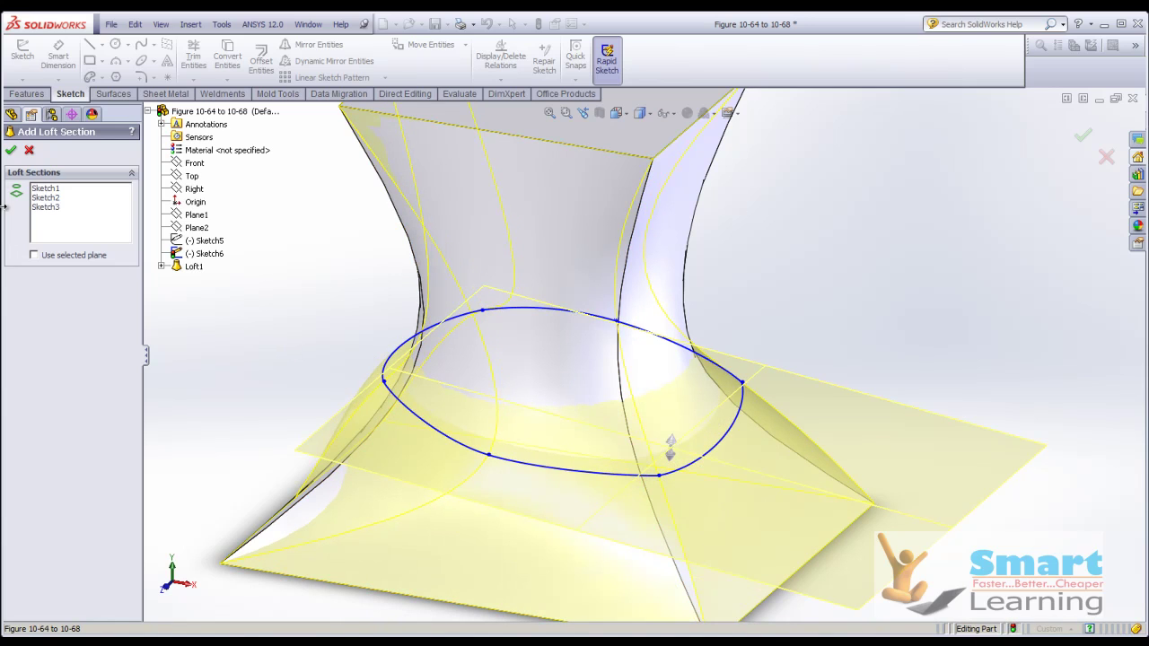
left_click(10, 151)
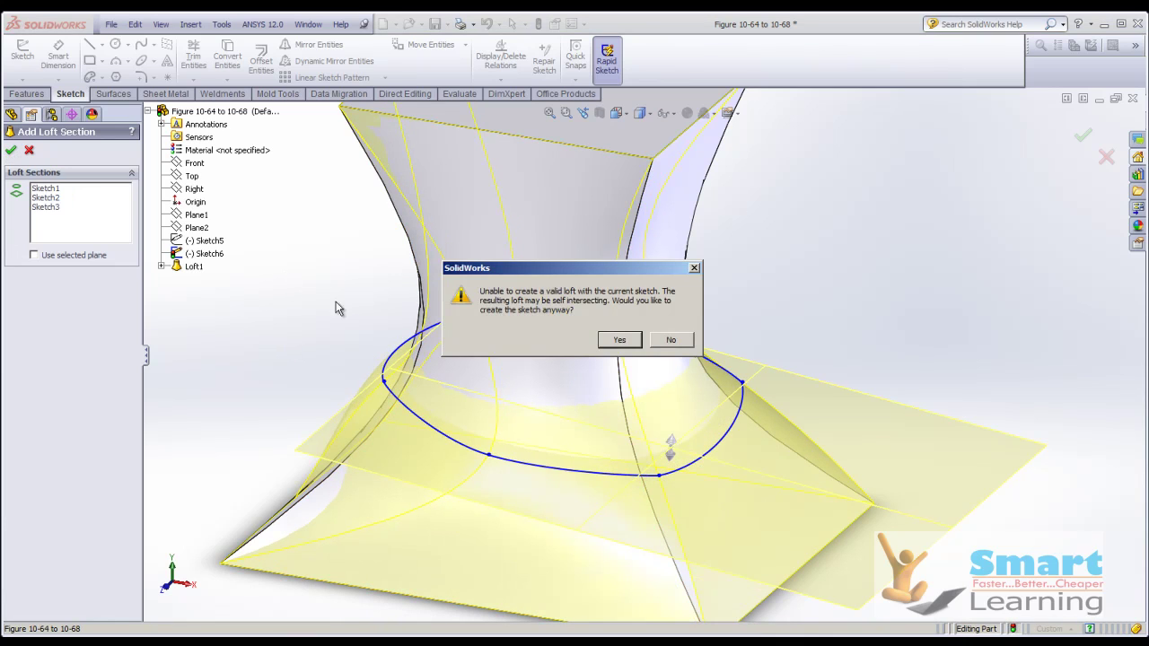
left_click(619, 340)
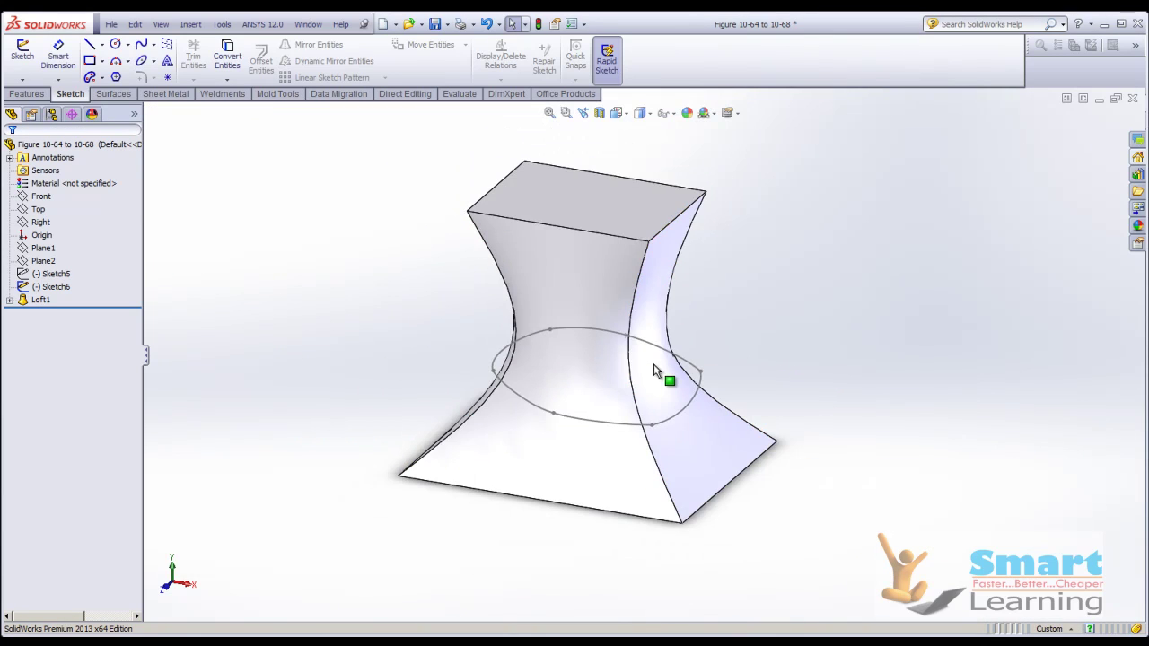
Step: Delete the Loft1 feature while keeping its absorbed profile sketches
middle_click_drag(655, 371, 672, 436)
middle_click_drag(685, 466, 718, 426)
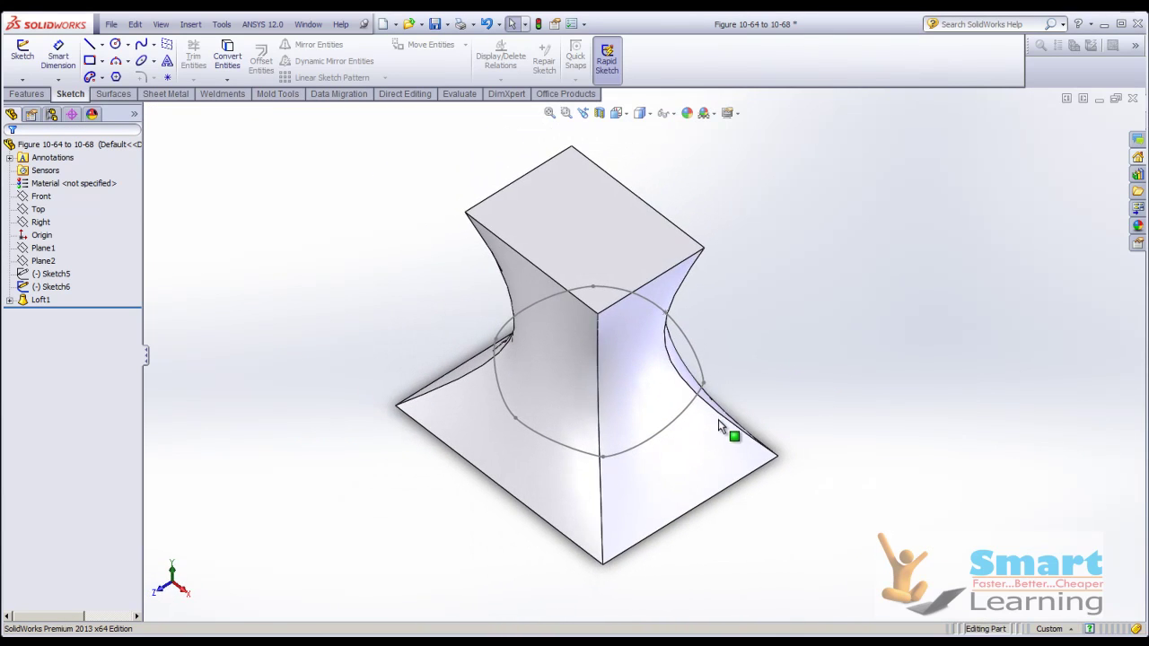
right_click(42, 299)
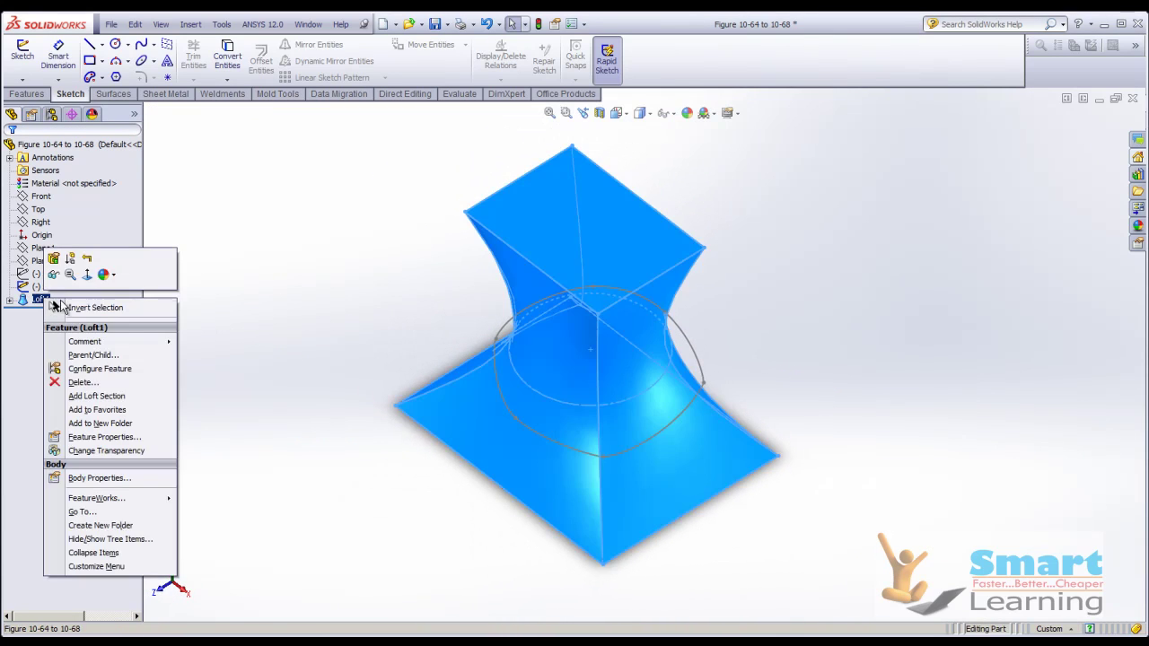
left_click(81, 383)
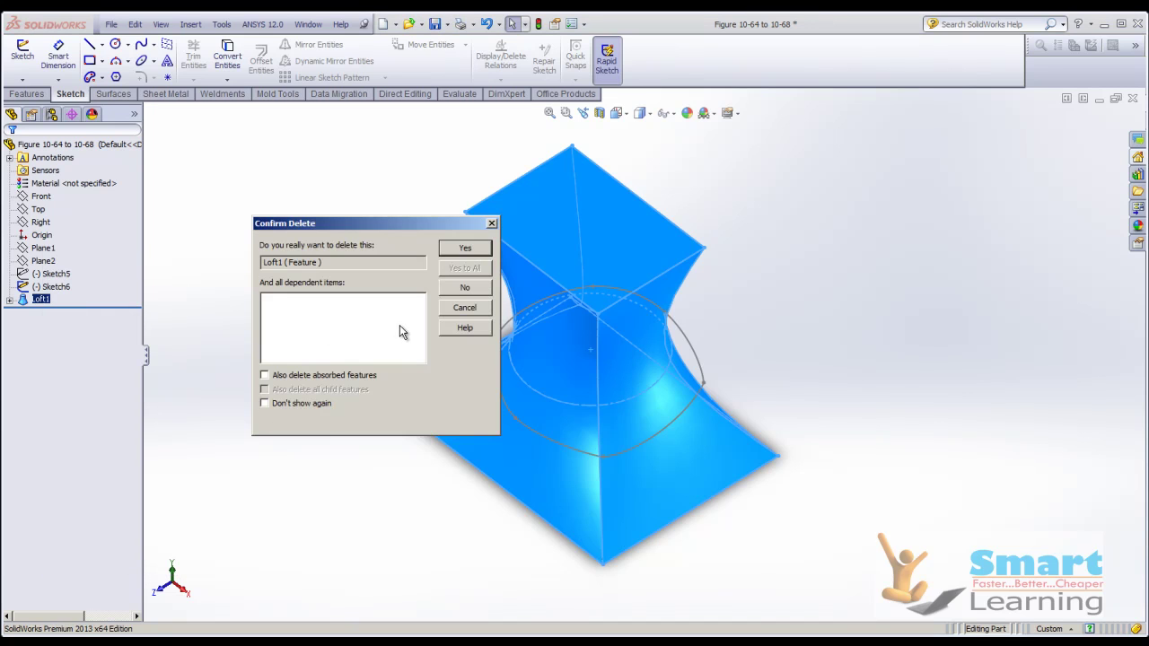
left_click(460, 251)
Step: Open the circular profile Sketch2 for editing, check its circle and exit the sketch
mouse_move(458, 260)
middle_mouse_down()
mouse_move(437, 331)
mouse_move(496, 231)
middle_mouse_up()
double_click(636, 361)
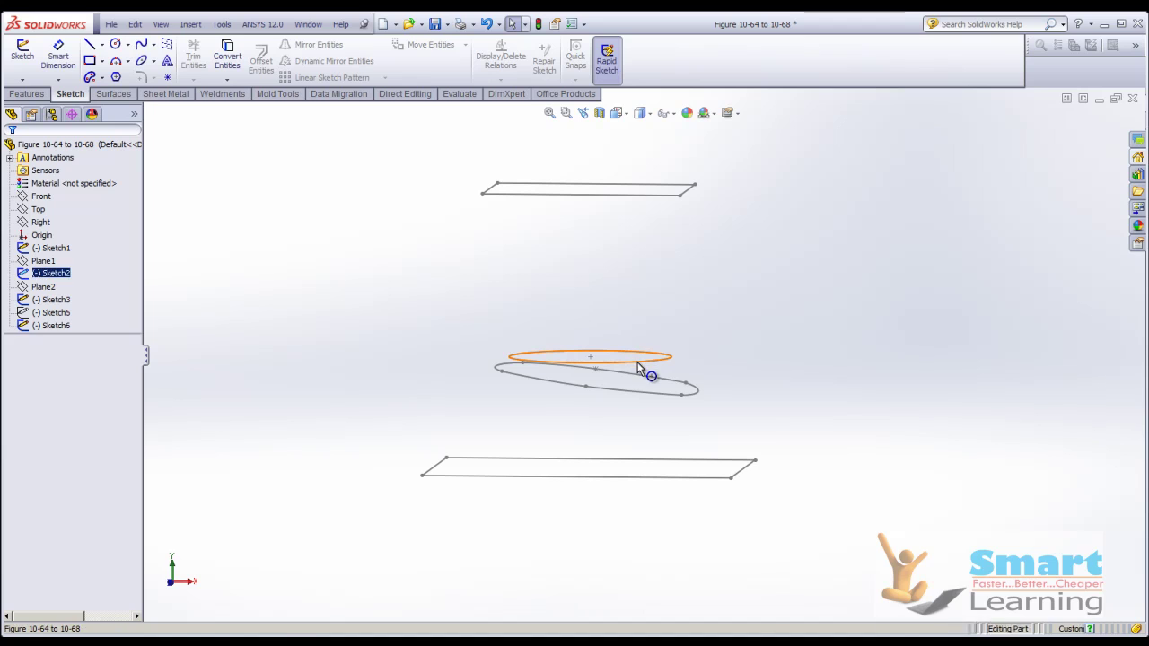
left_click(590, 359)
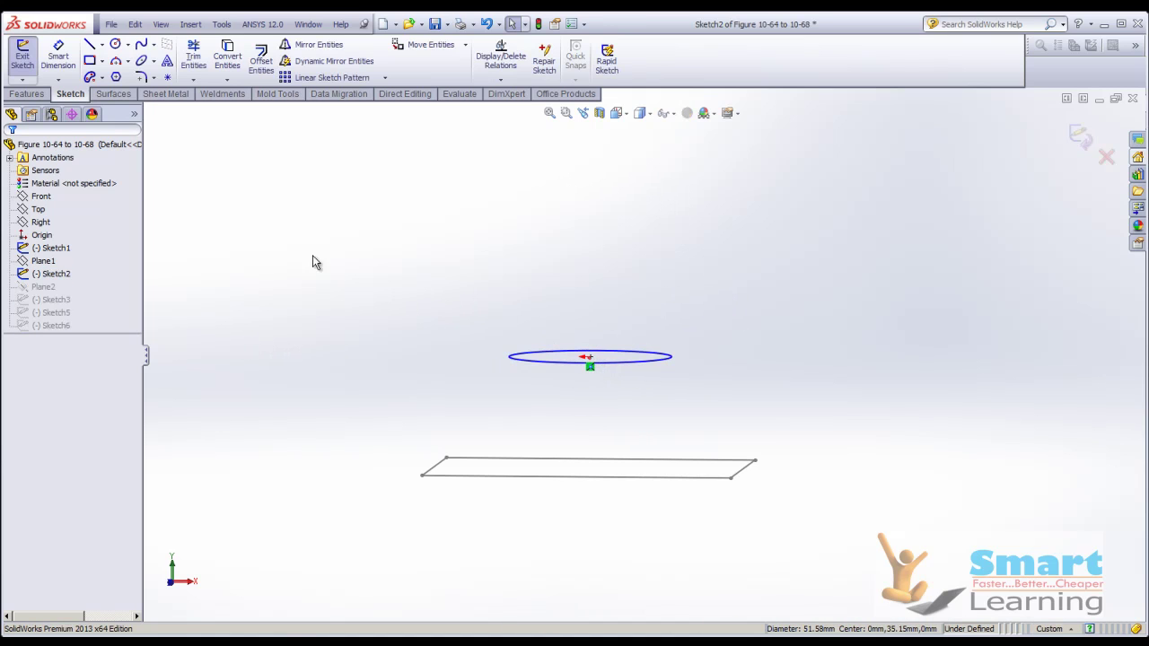
left_click(1078, 135)
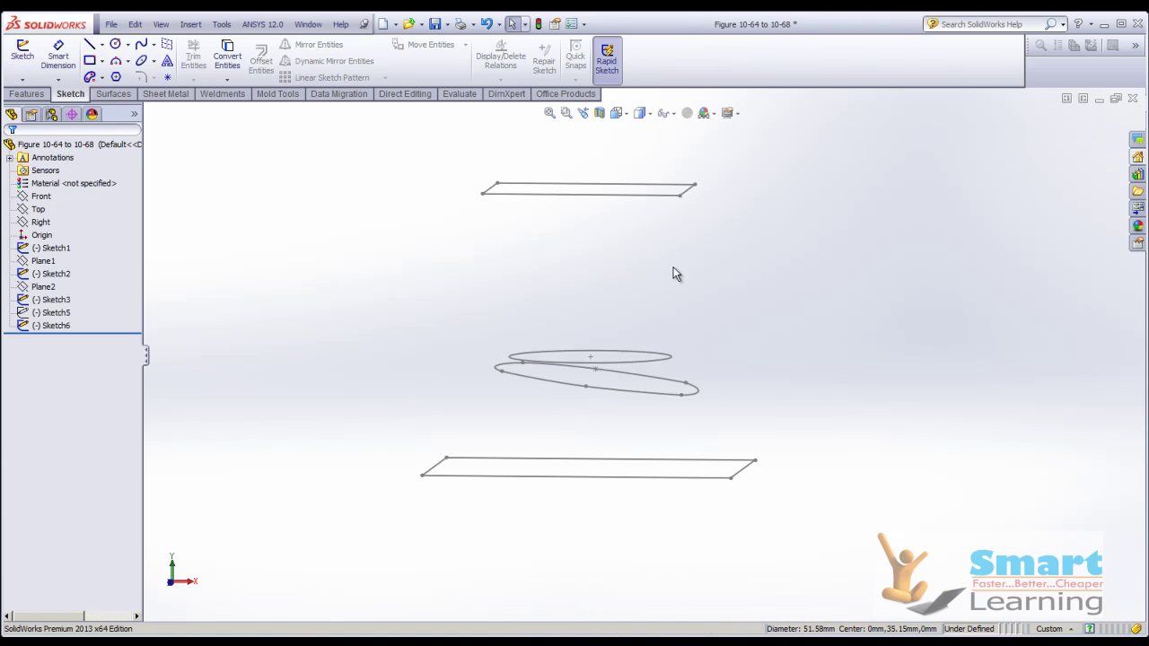
Step: Loft the base rectangle, the reshaped section Sketch6, the circle Sketch2 and the upper rectangle Sketch3 into a solid
middle_click_drag(686, 284, 717, 340)
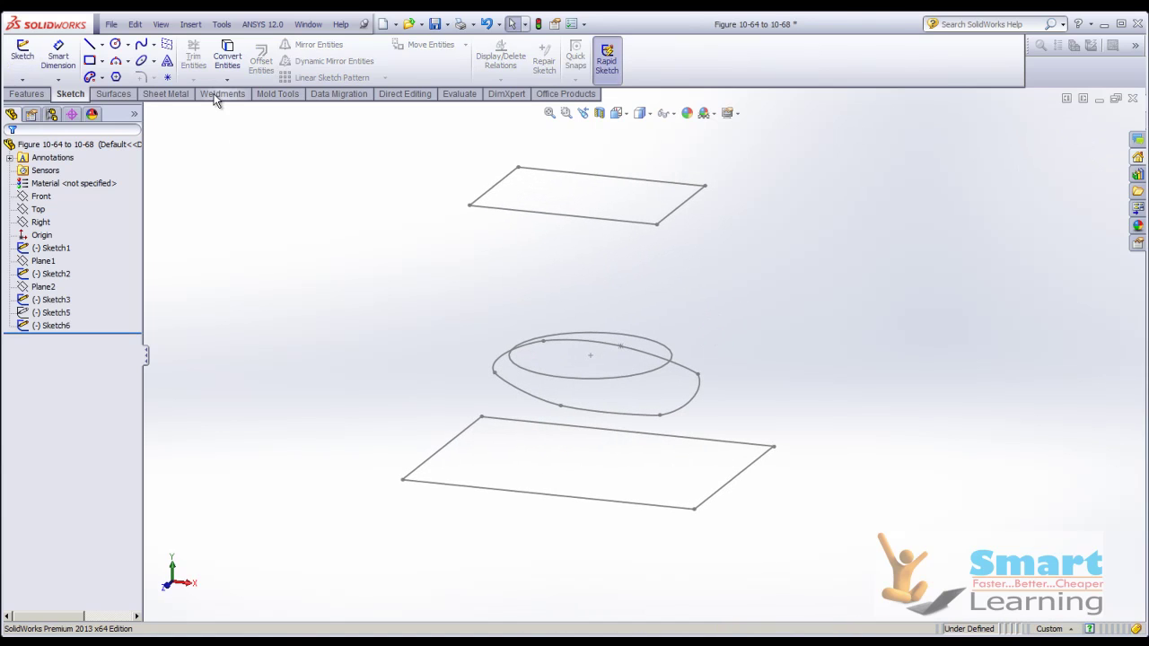
left_click(22, 95)
left_click(135, 61)
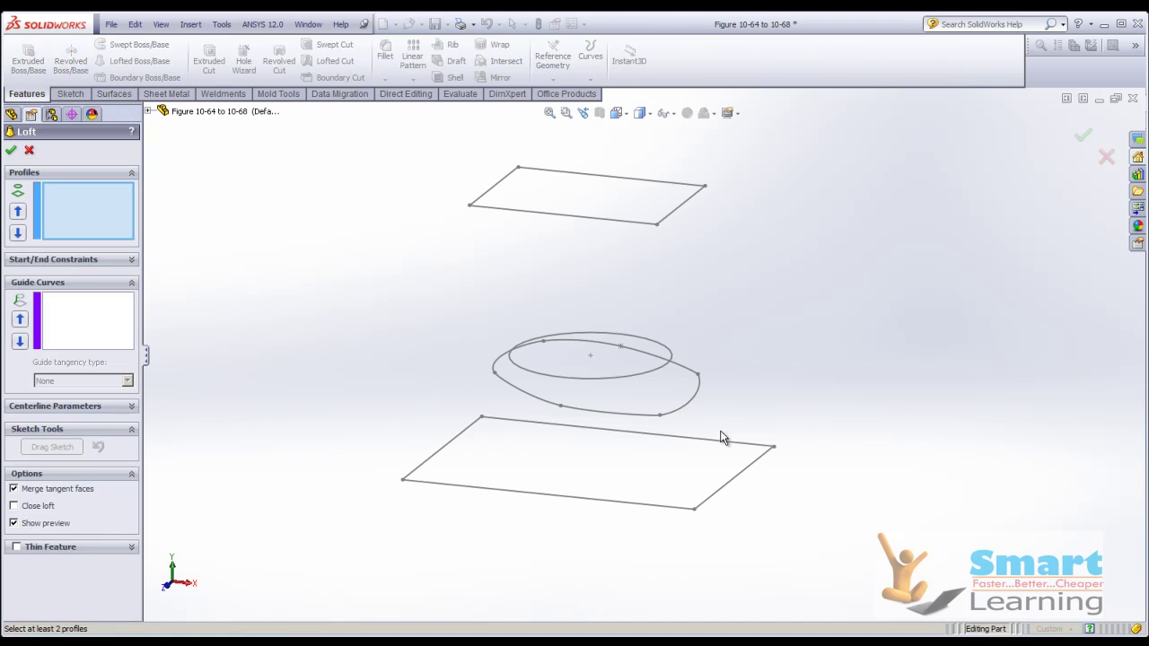
left_click(711, 507)
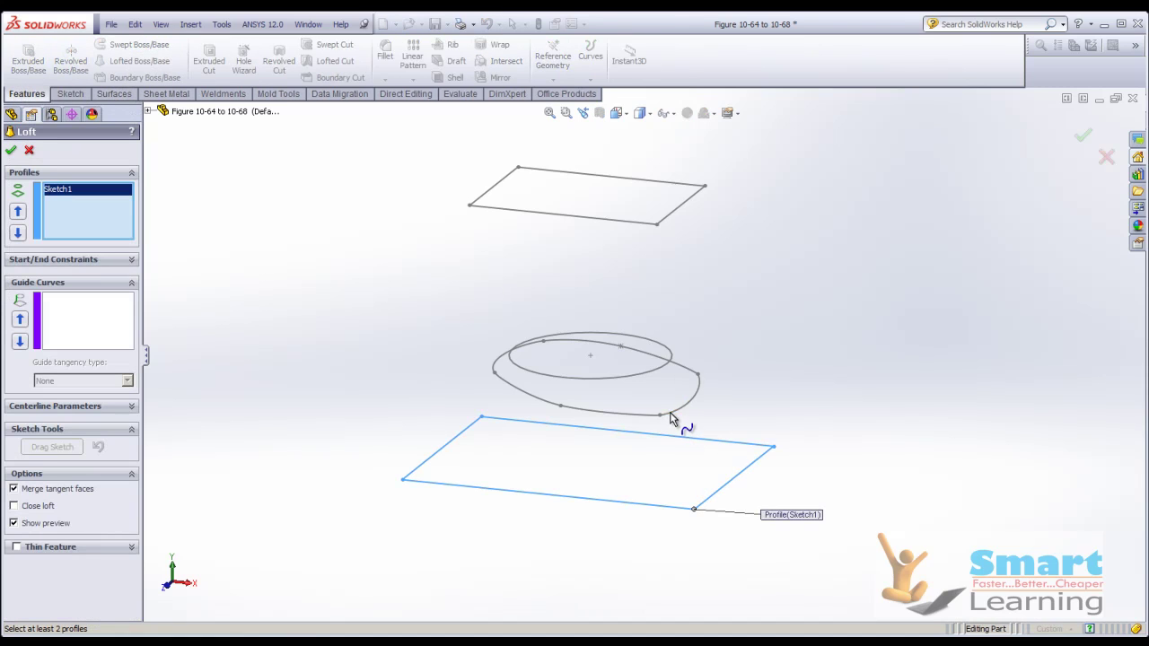
left_click(667, 406)
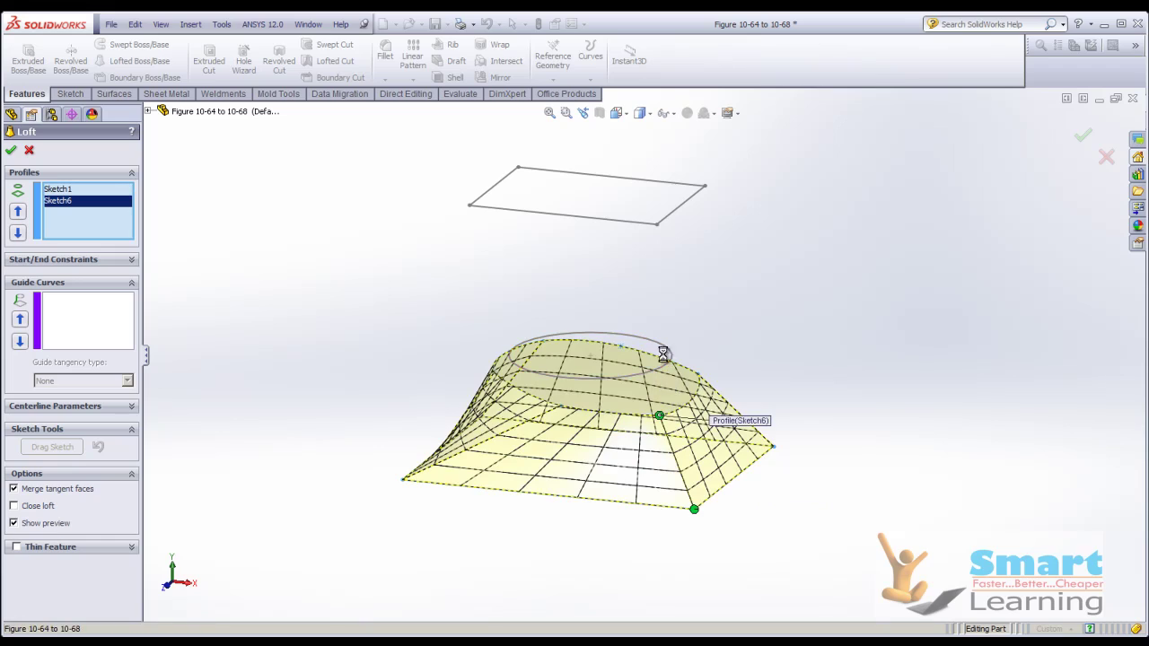
left_click(669, 220)
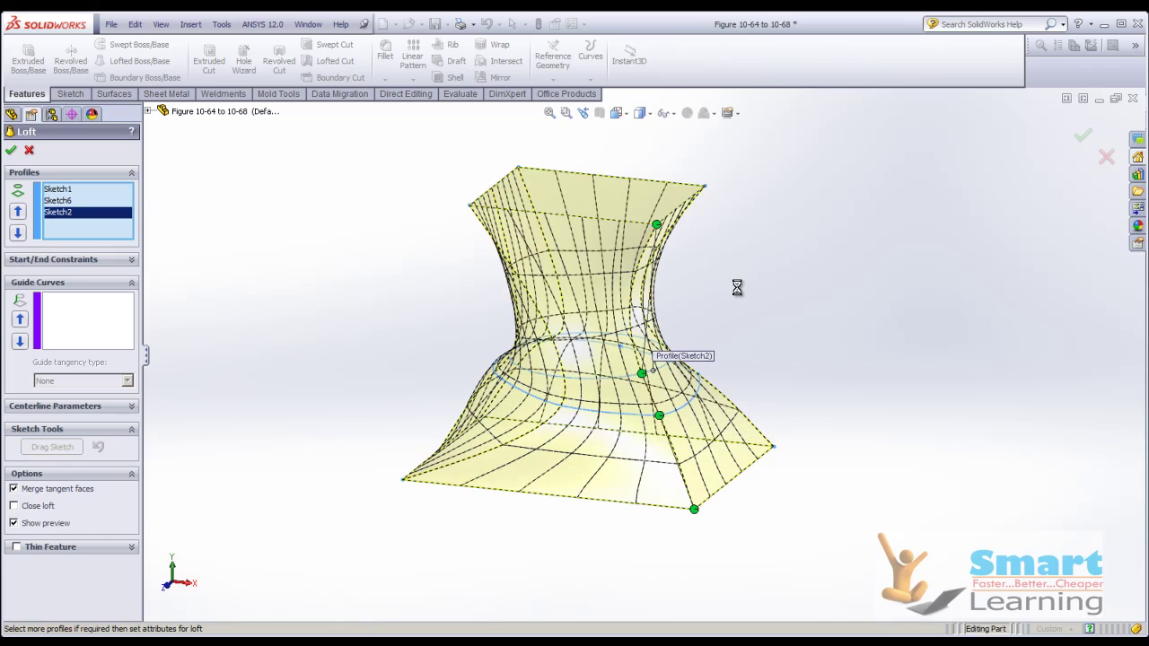
left_click(10, 151)
Step: Add another loft section to the new Loft1 feature, raising its plane slightly above the base
middle_click_drag(388, 308, 422, 399)
right_click(41, 287)
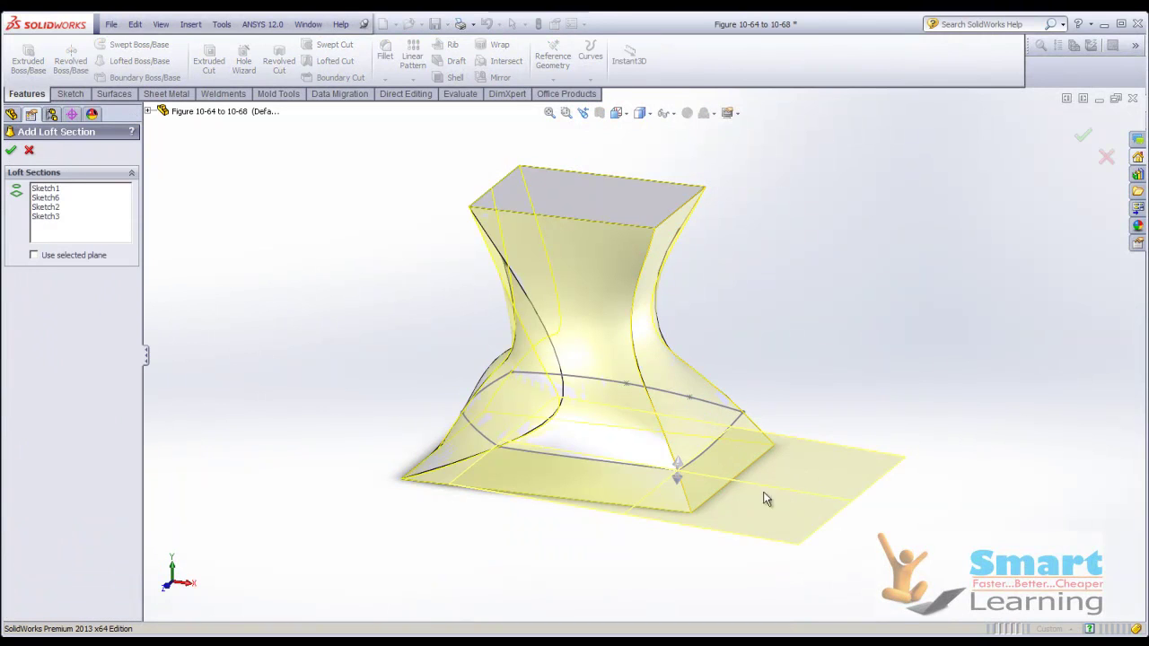
left_click_drag(676, 462, 676, 452)
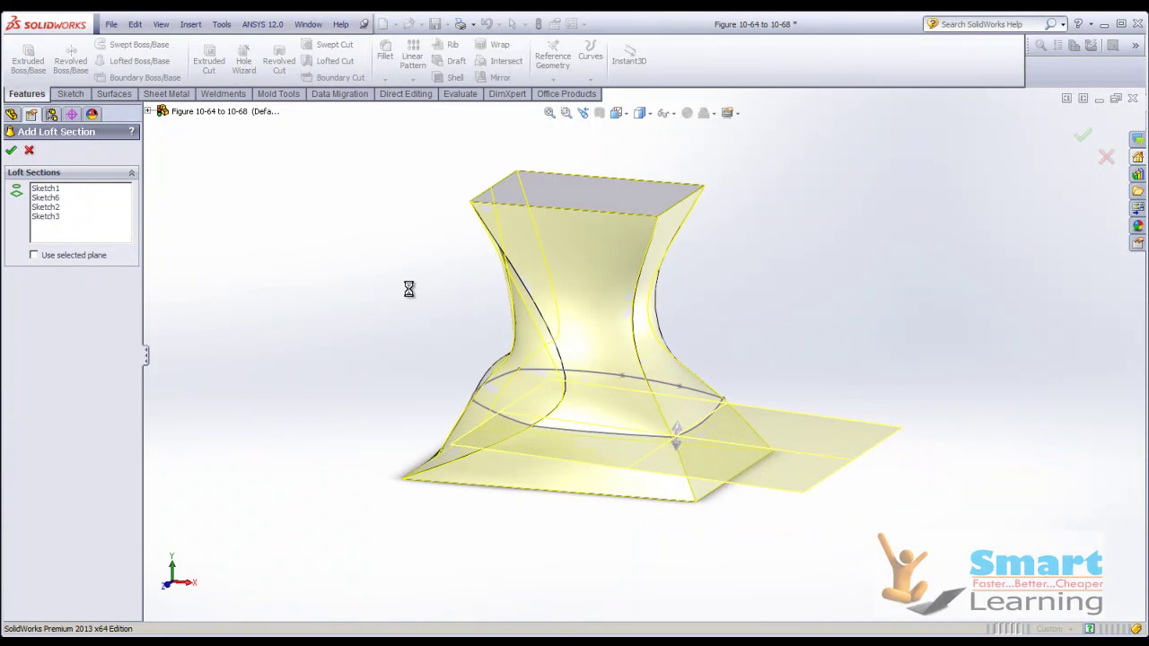
mouse_move(397, 315)
middle_mouse_down()
mouse_move(641, 414)
mouse_move(583, 405)
mouse_move(583, 350)
middle_mouse_up()
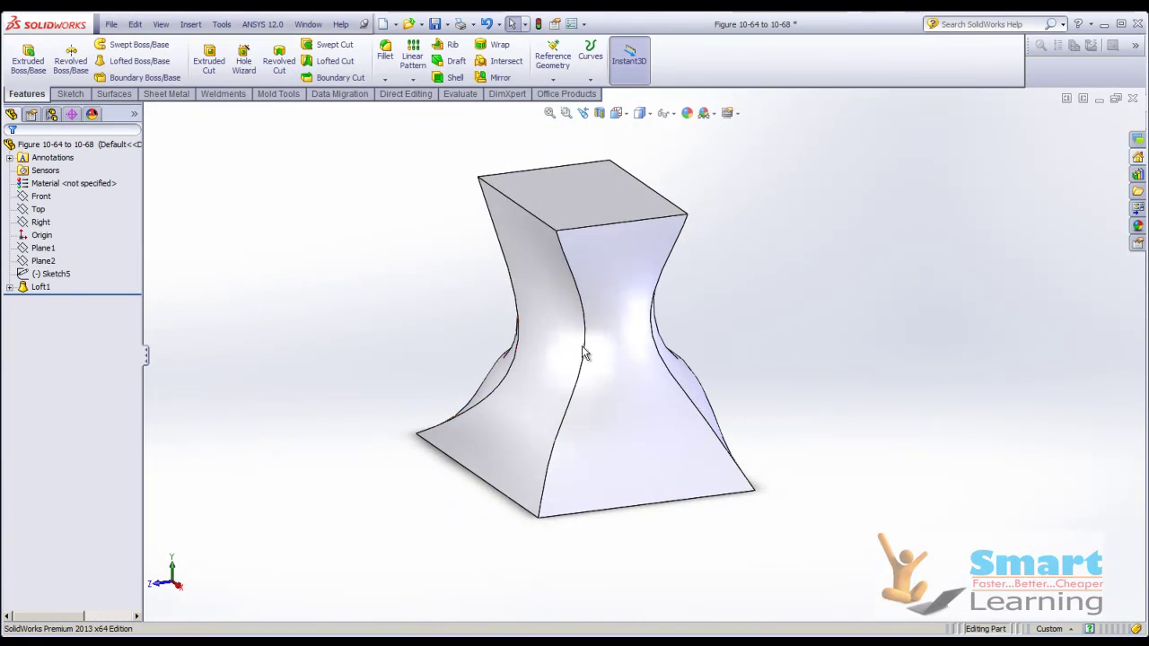
Step: Close the part without saving the changes and switch to the chapter 10 presentation slides
left_click(1134, 104)
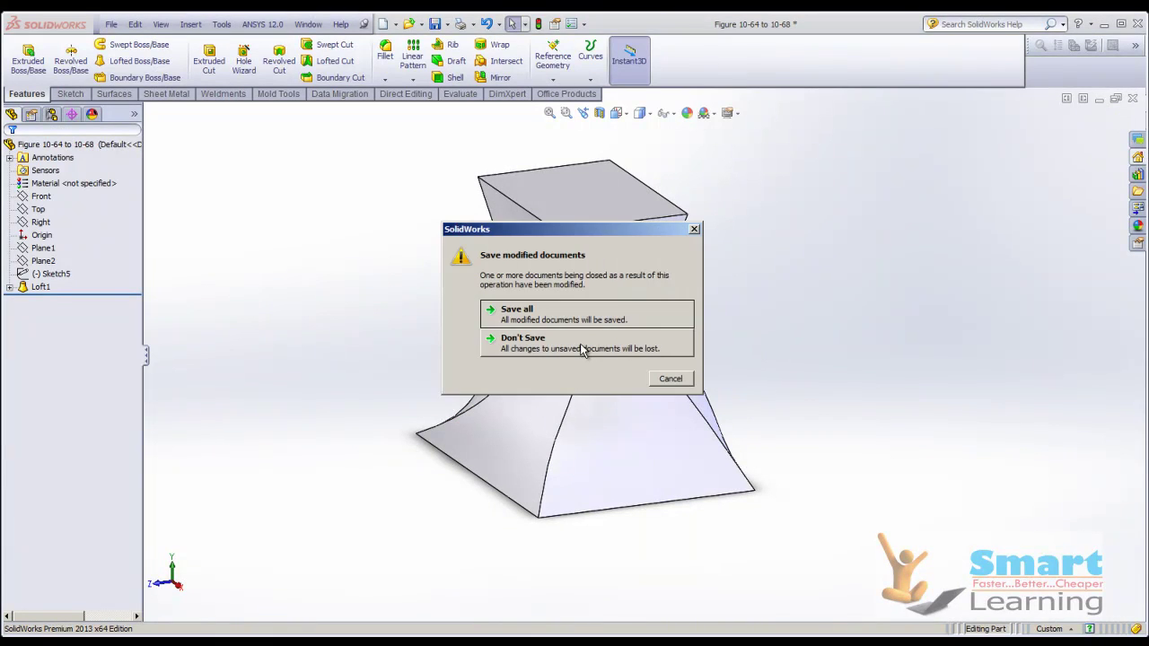
left_click(584, 344)
left_click(669, 621)
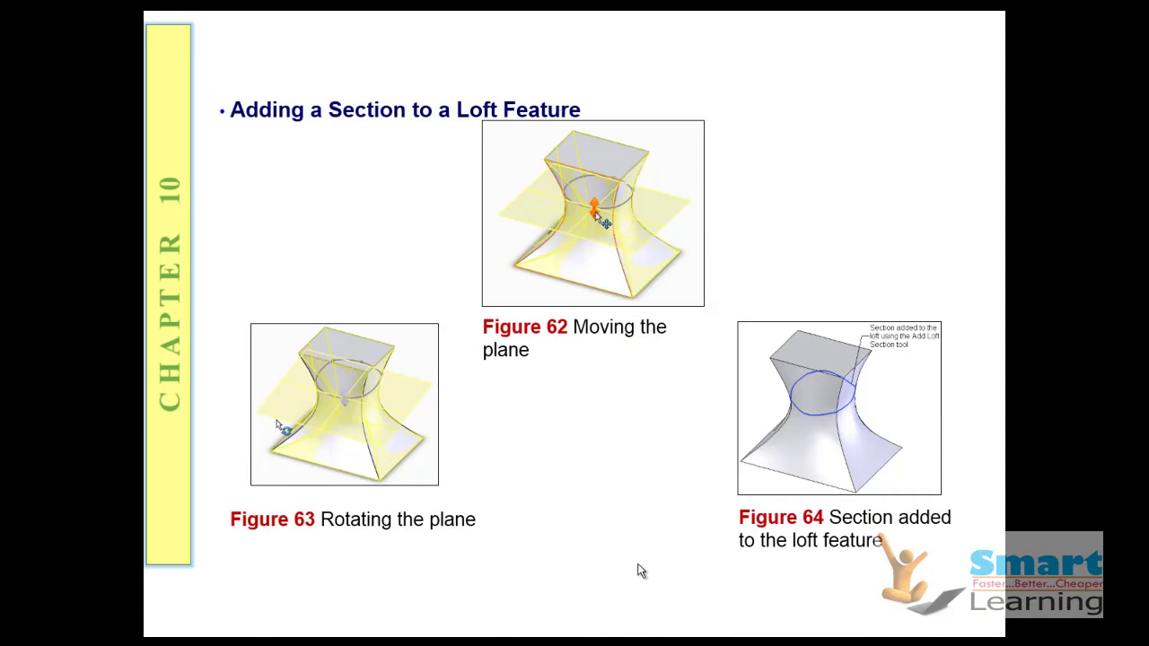
left_click(578, 487)
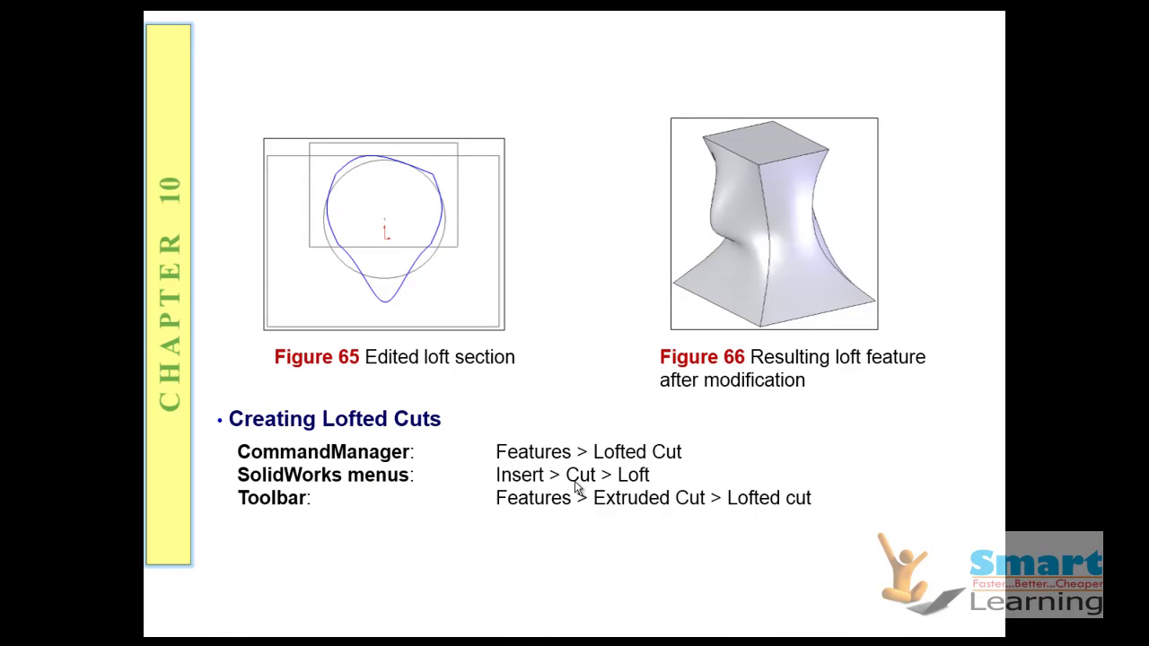
left_click(579, 488)
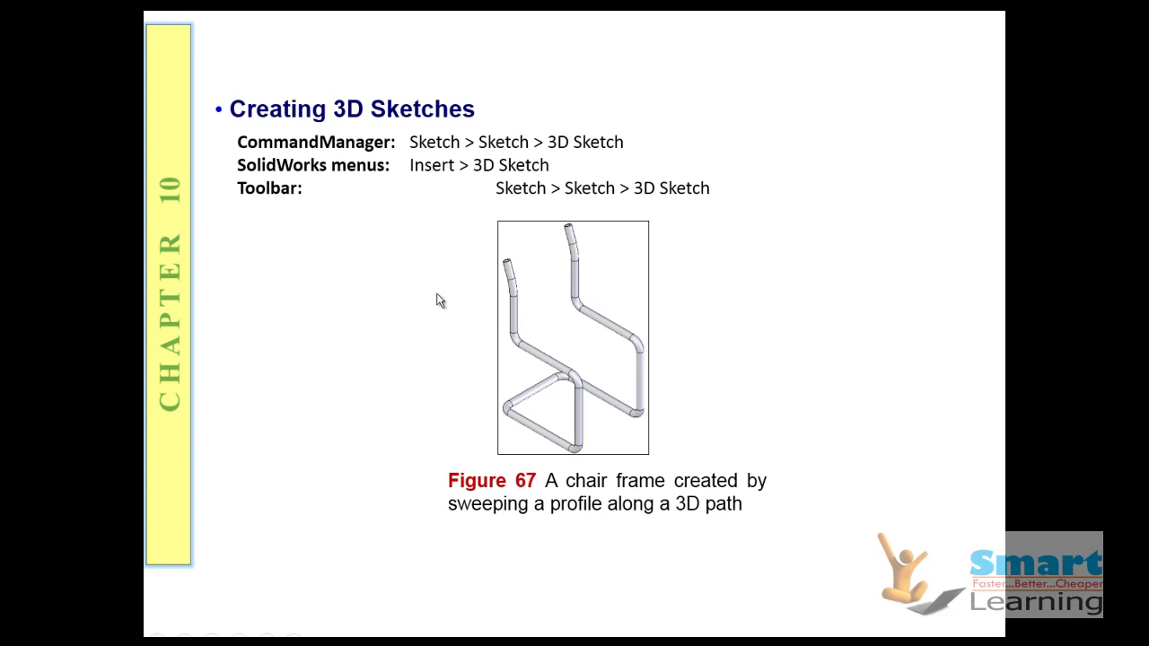
scroll(435, 327, "up", 2)
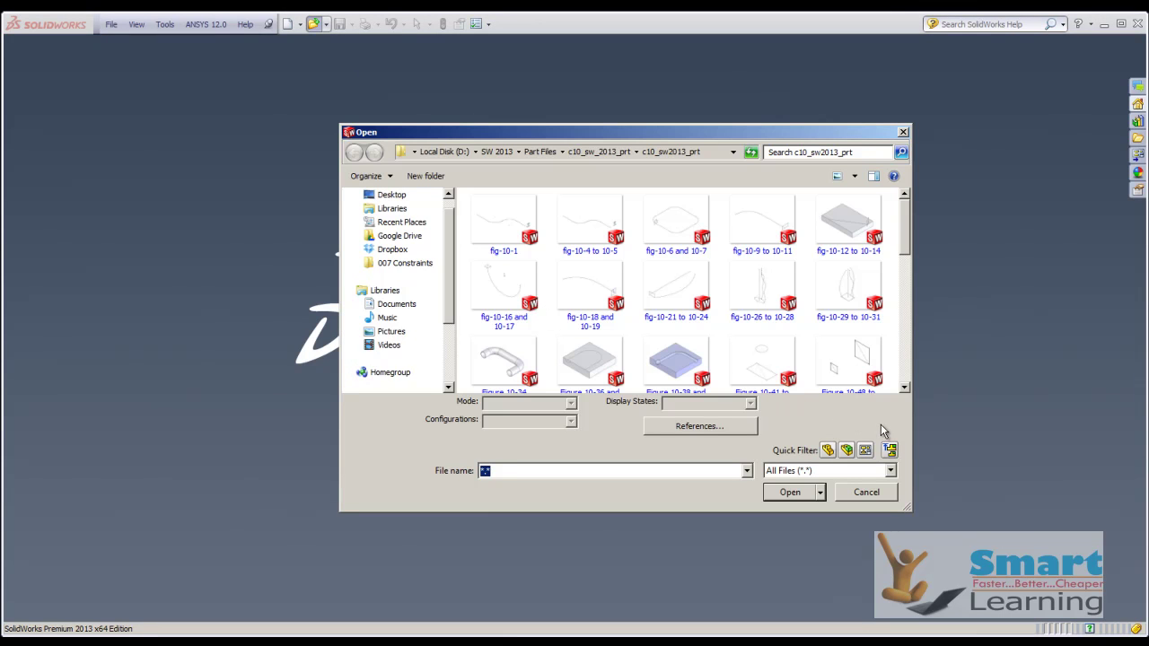
Step: Open the part file Figure 10-36 and 10-37
left_click(904, 387)
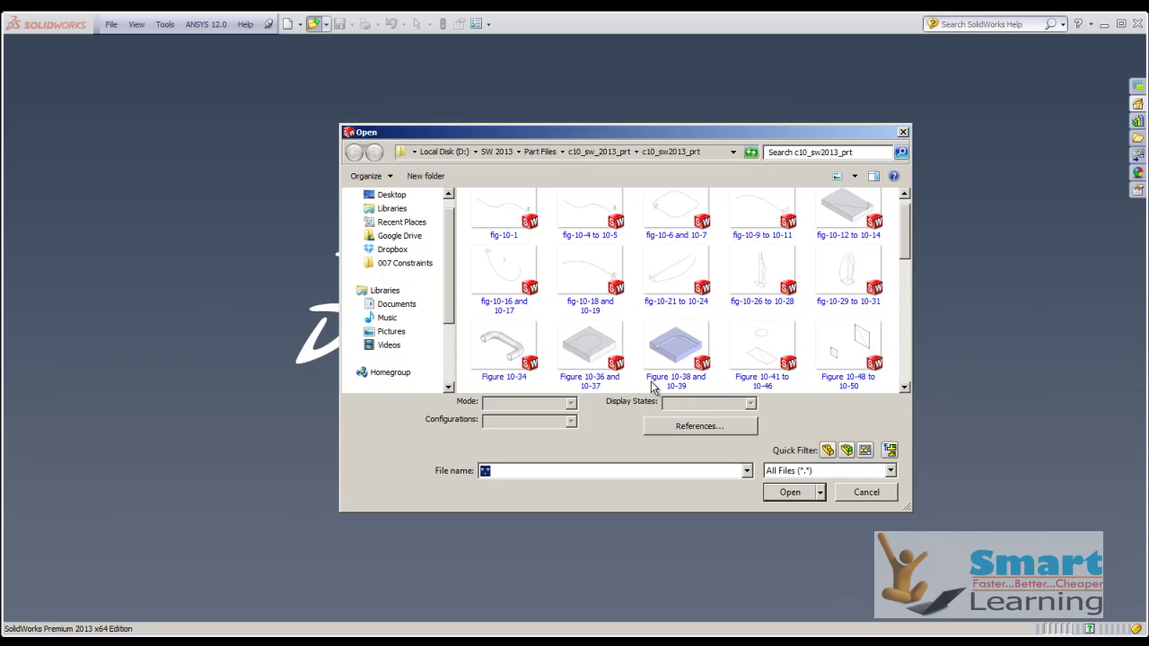
double_click(590, 348)
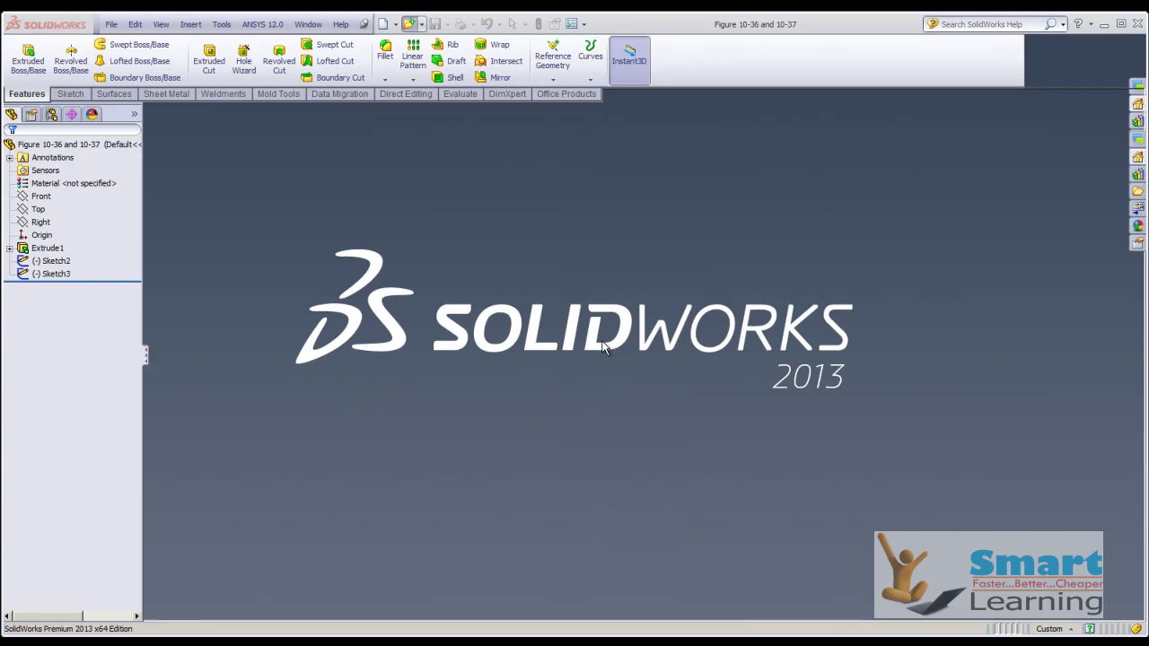
scroll(419, 487, "up", 1)
scroll(419, 487, "down", 1)
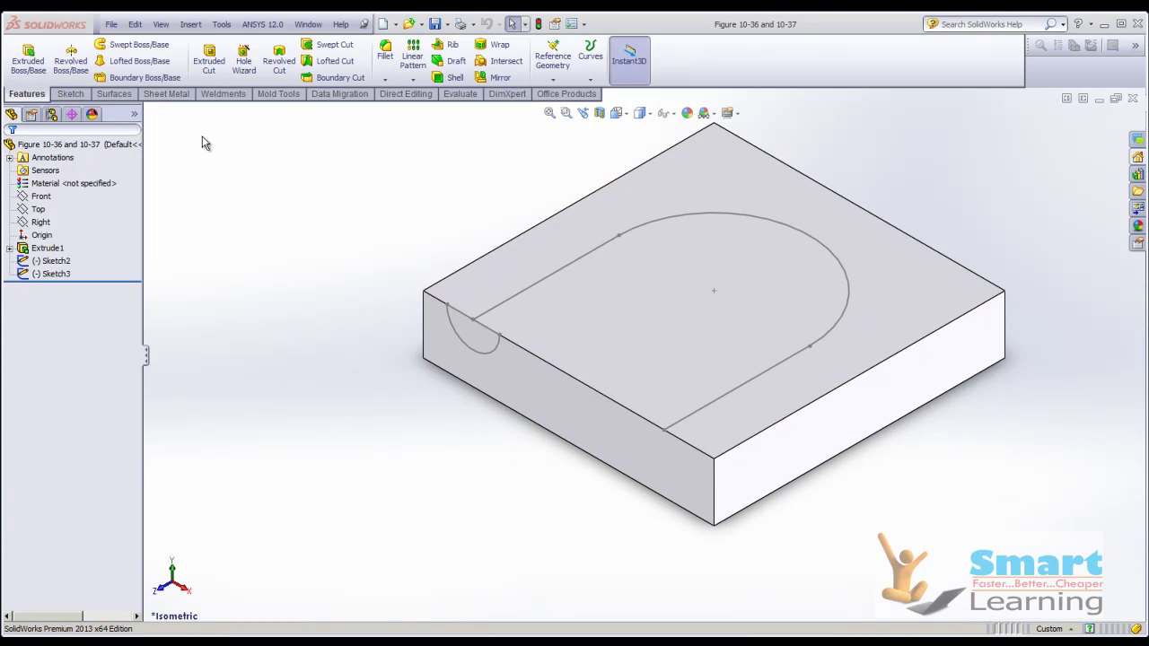
Step: Try to create a lofted cut with the semicircular Sketch3 as profile and the U-shaped Sketch2 as guide curve
left_click(358, 66)
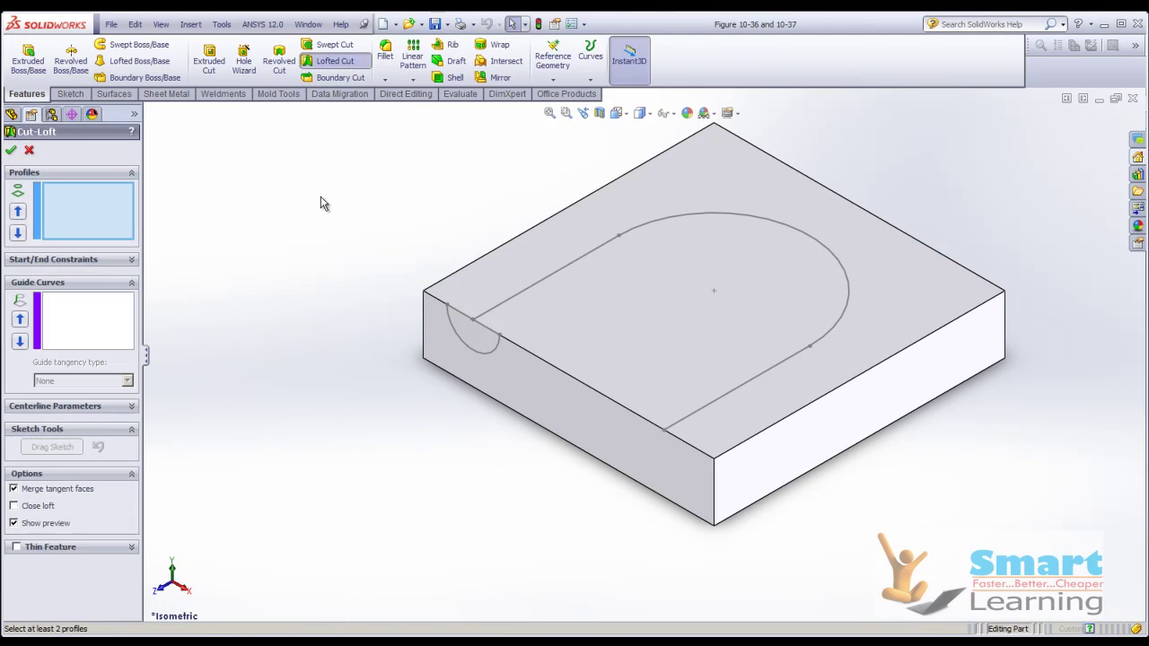
left_click(474, 354)
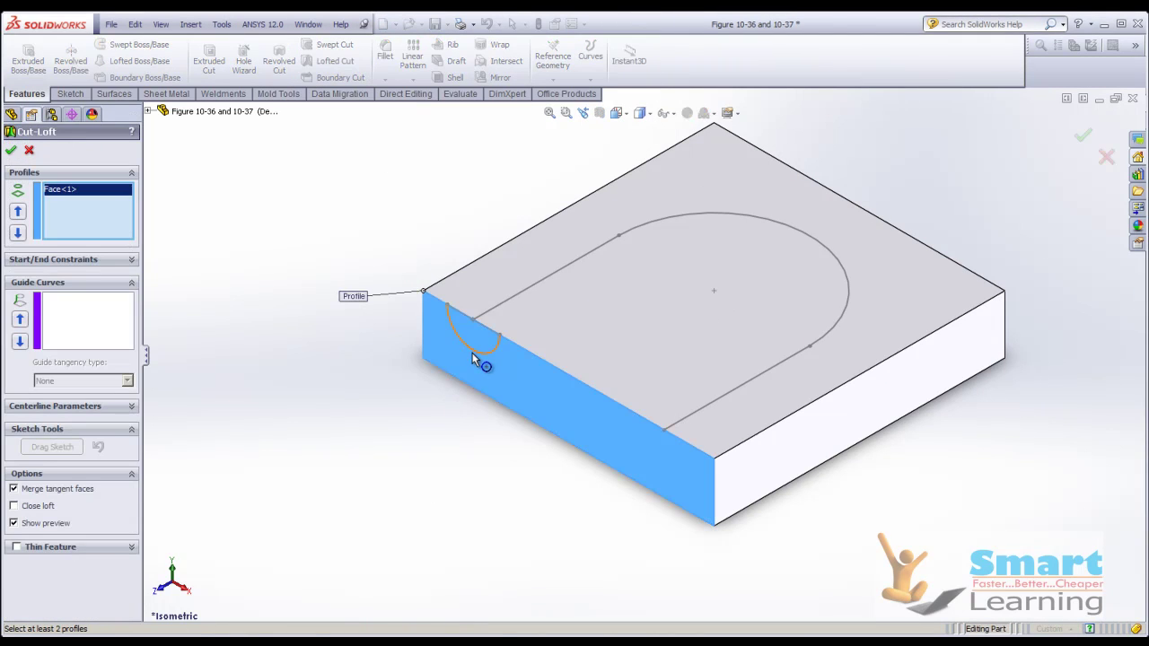
right_click(64, 200)
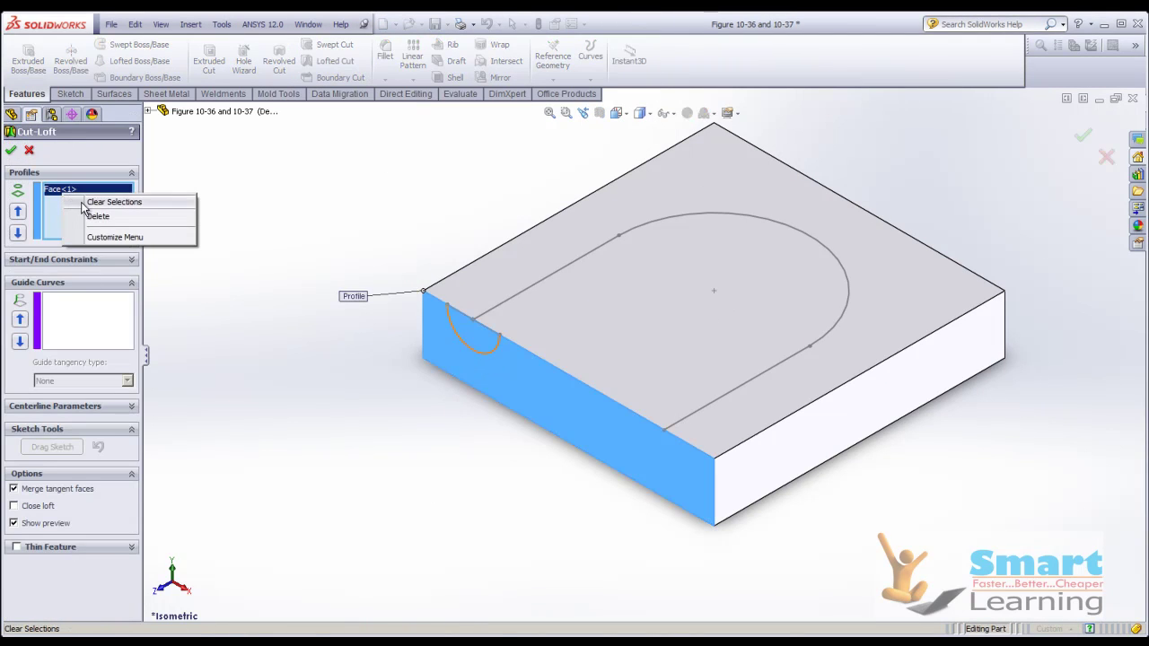
left_click(77, 198)
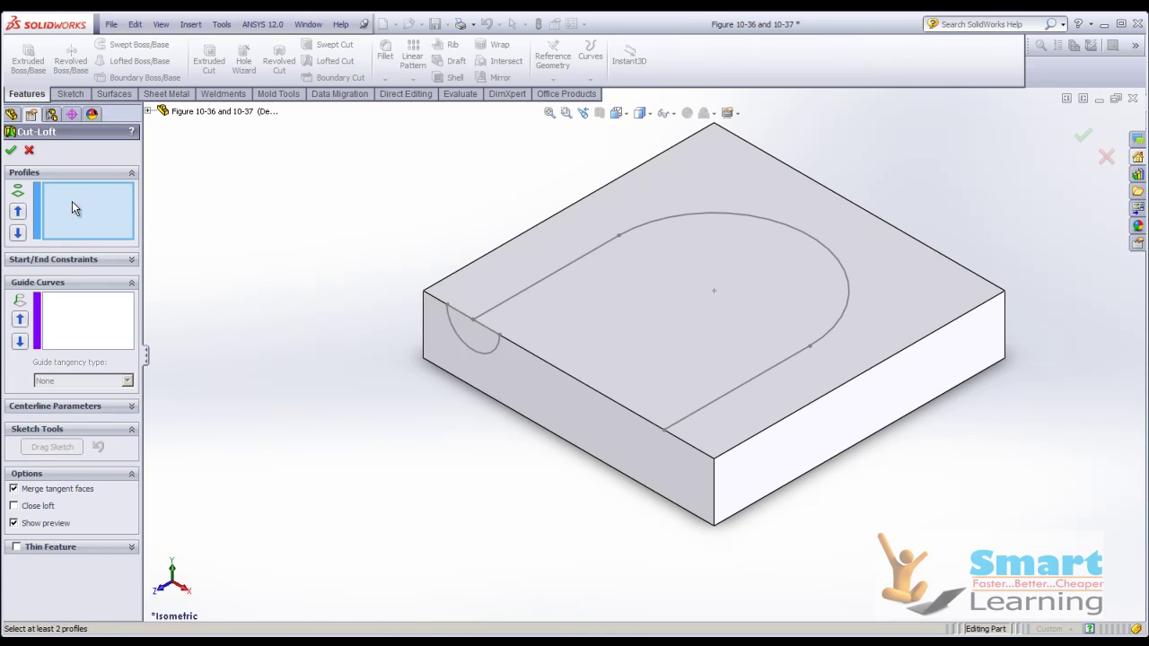
left_click(468, 343)
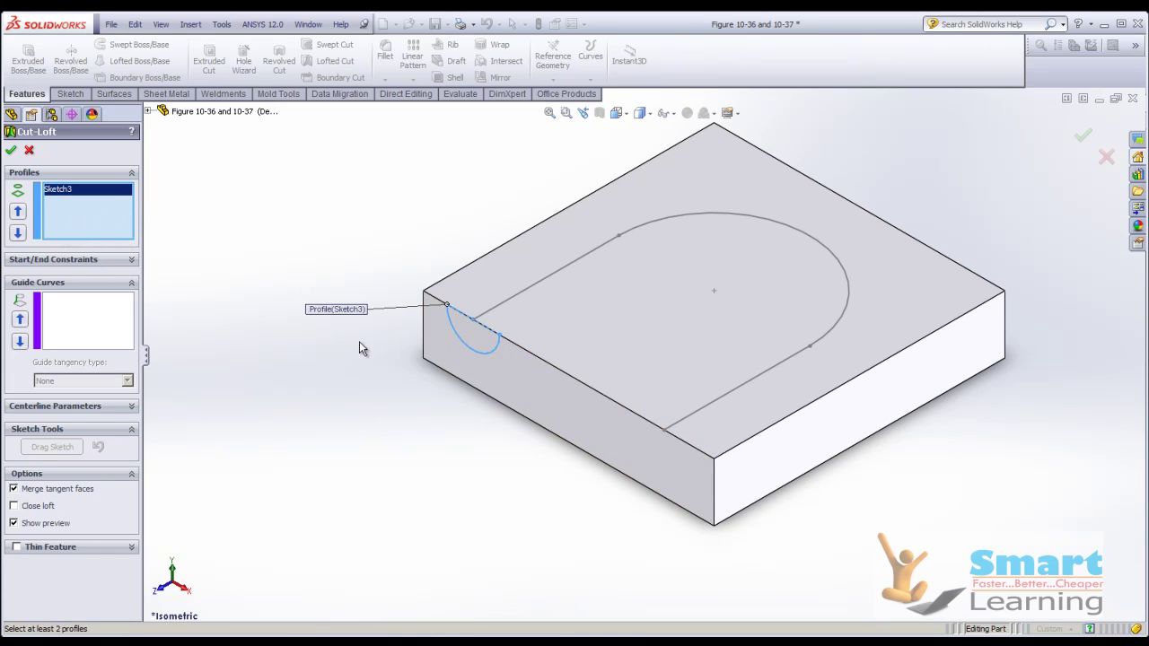
left_click(78, 335)
left_click(530, 286)
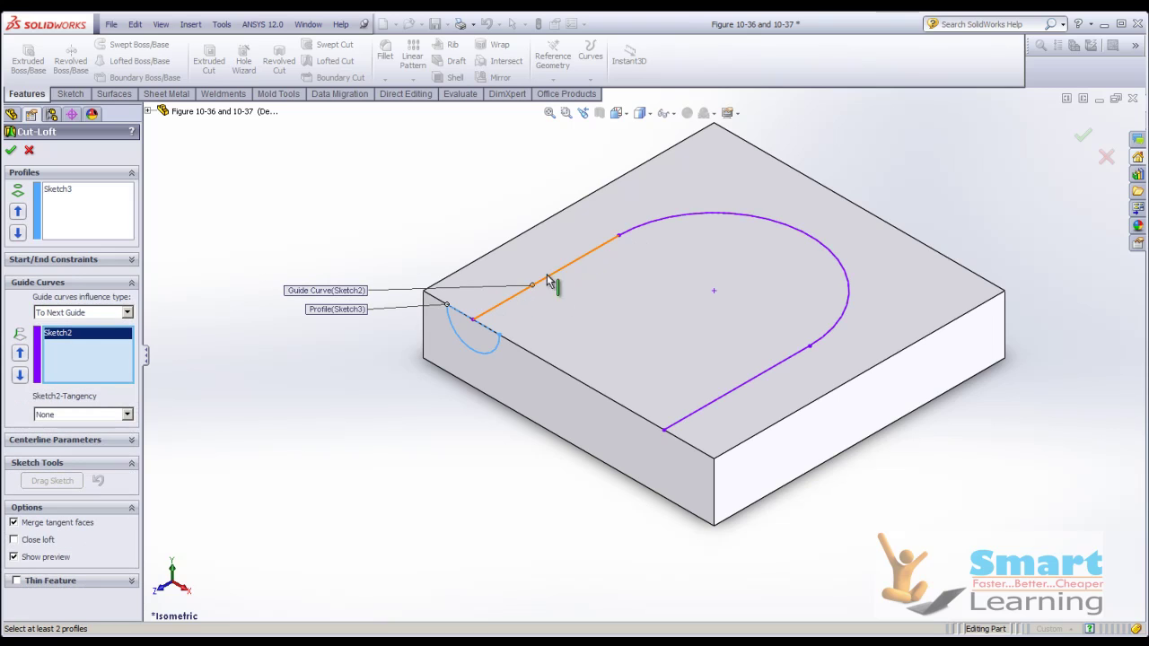
left_click(632, 232)
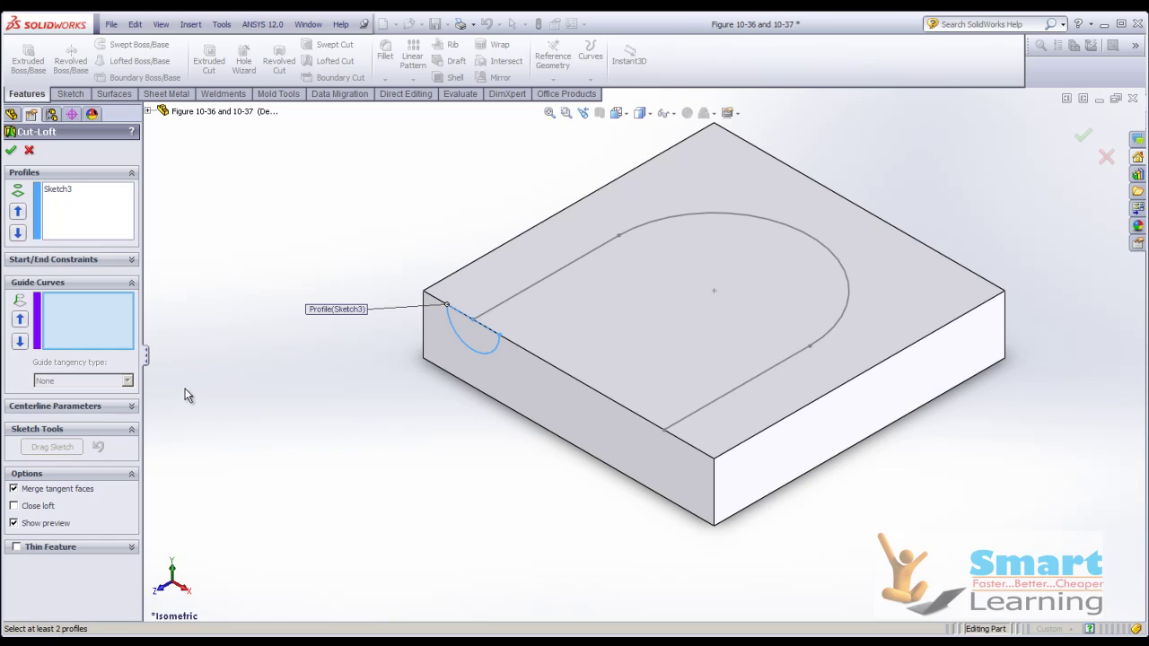
scroll(189, 393, "up", 1)
left_click(11, 150)
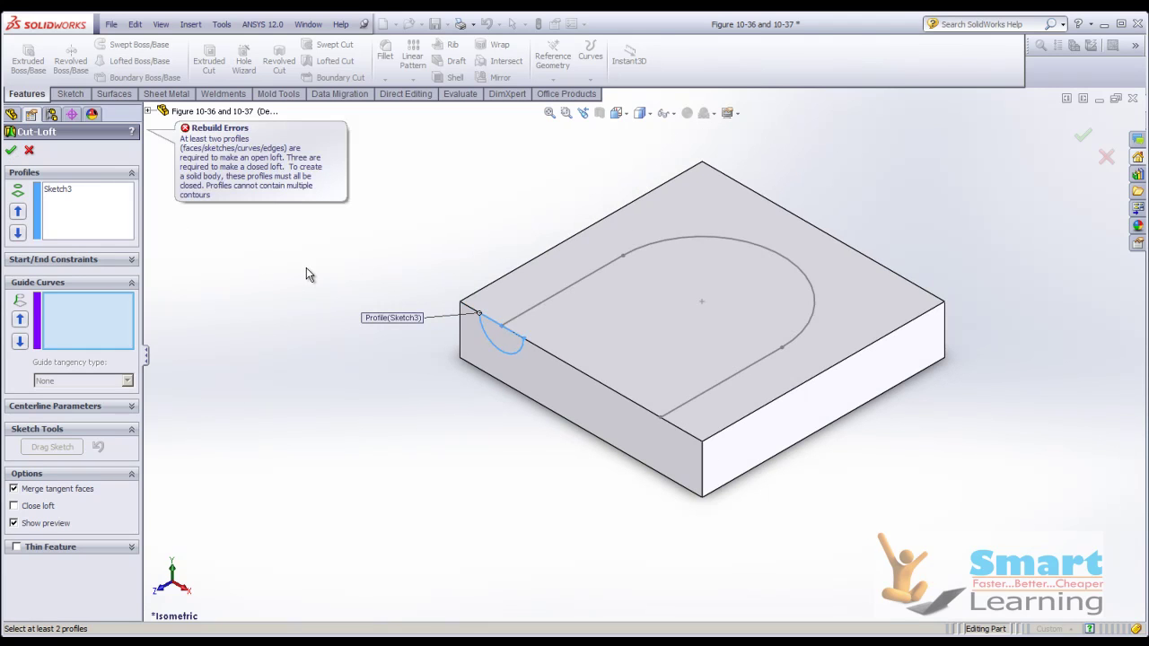
left_click(29, 152)
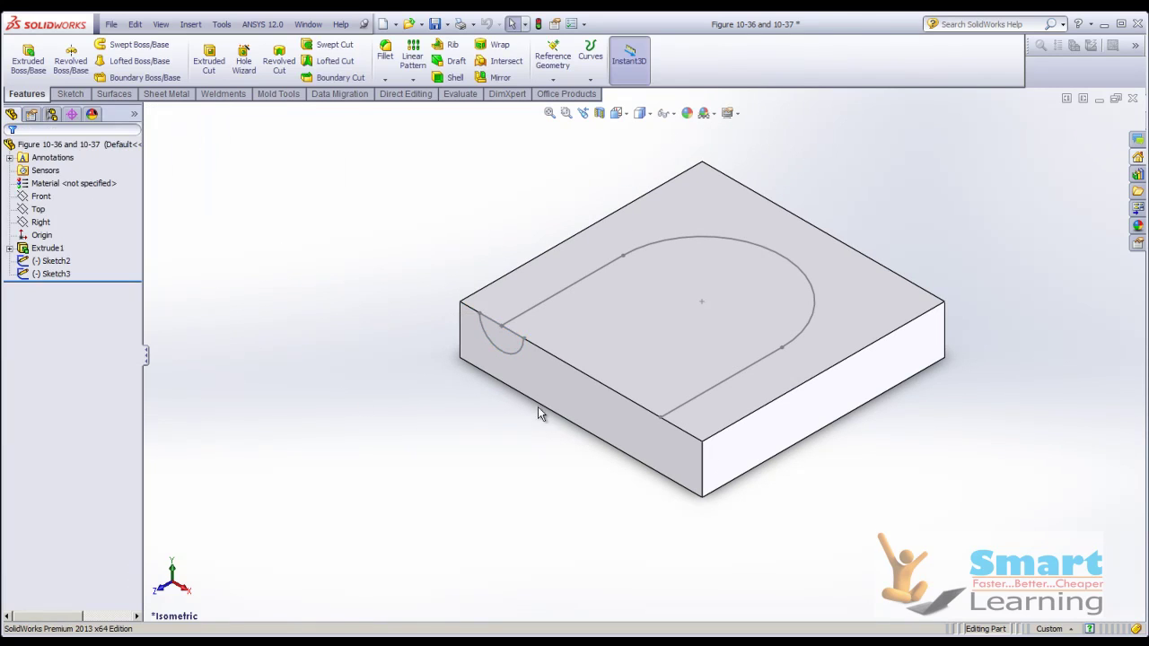
Step: Try to sketch a circle centred on the free end of the U-shaped path with Rapid Sketch turned off
scroll(604, 401, "down", 3)
scroll(303, 398, "up", 2)
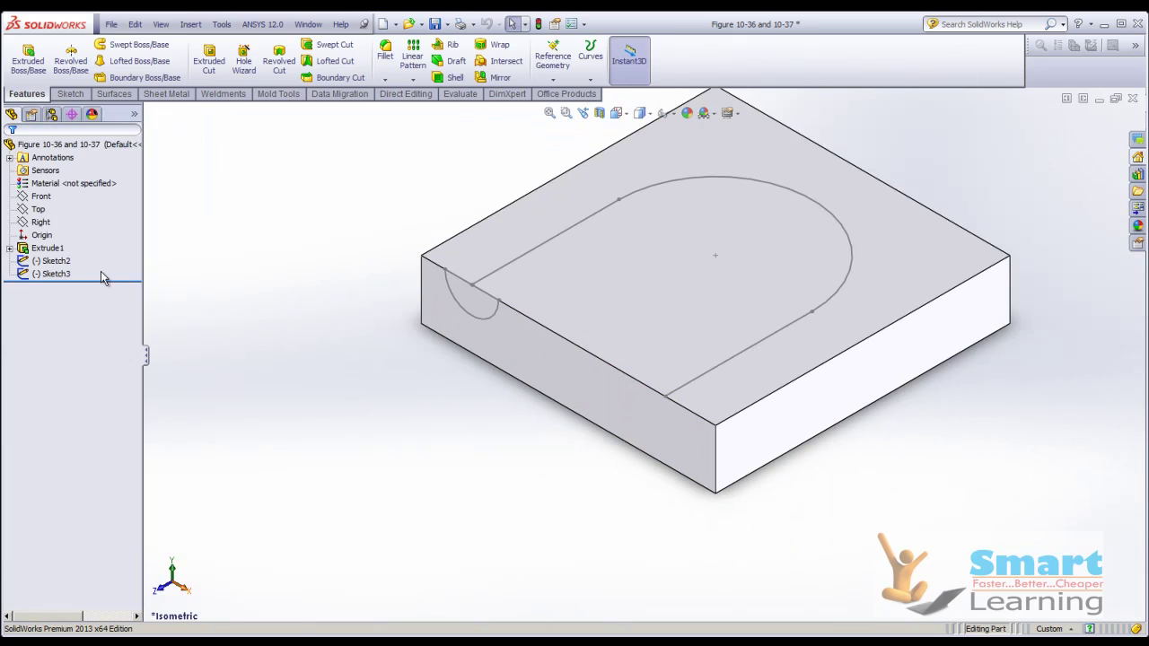
left_click(70, 94)
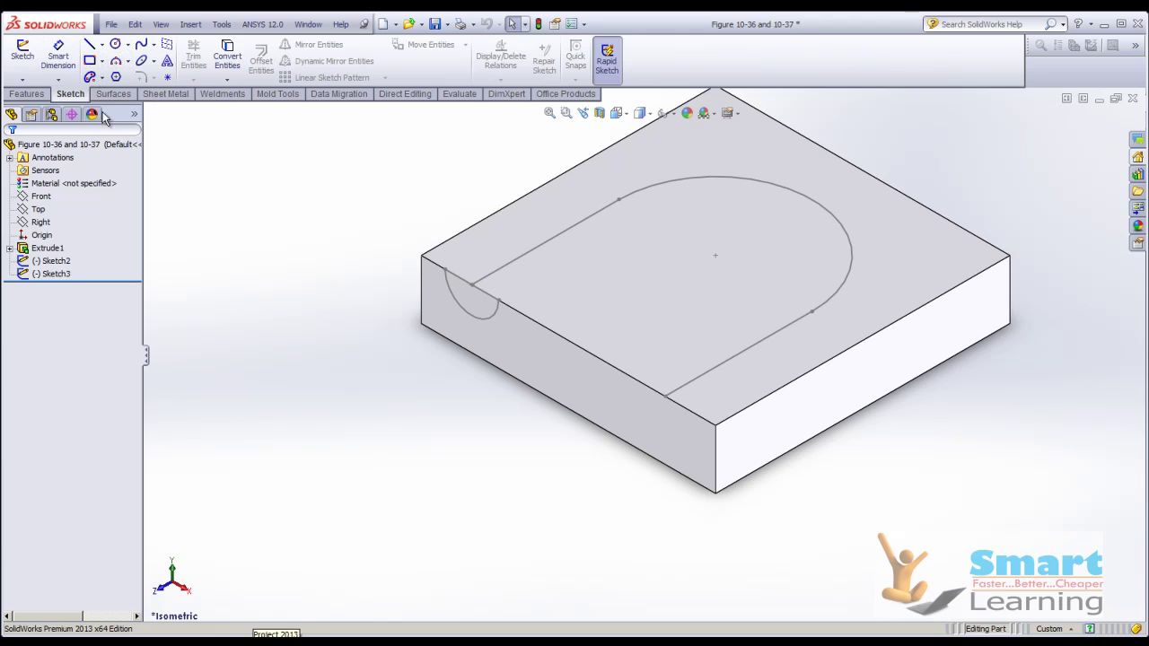
left_click(115, 44)
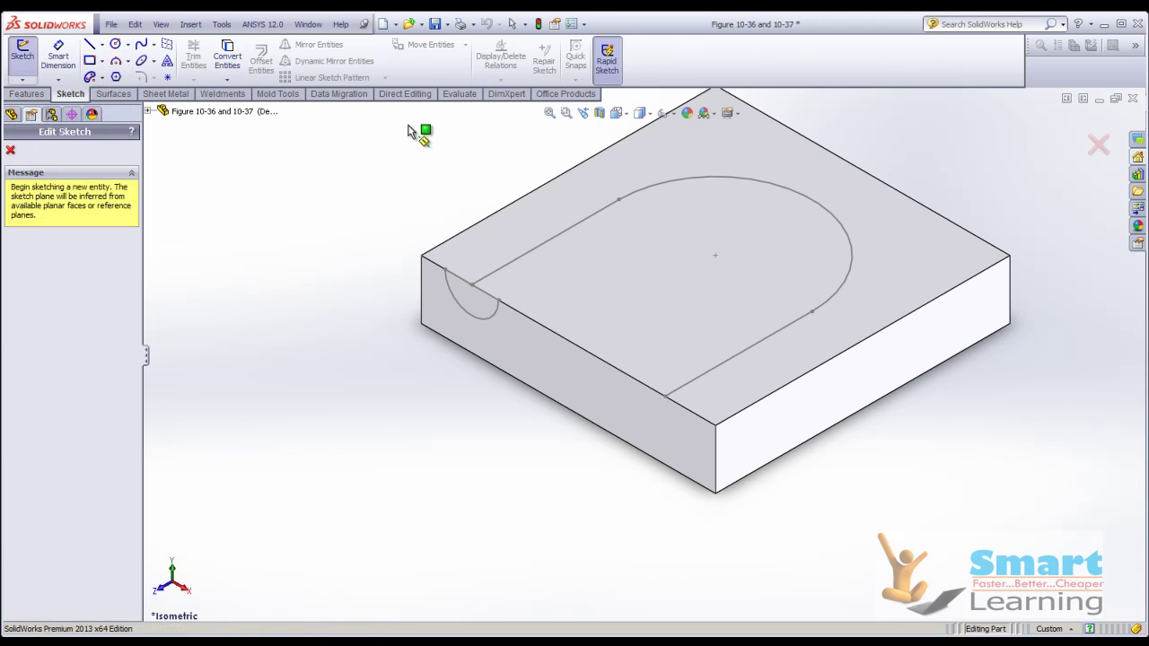
left_click(604, 72)
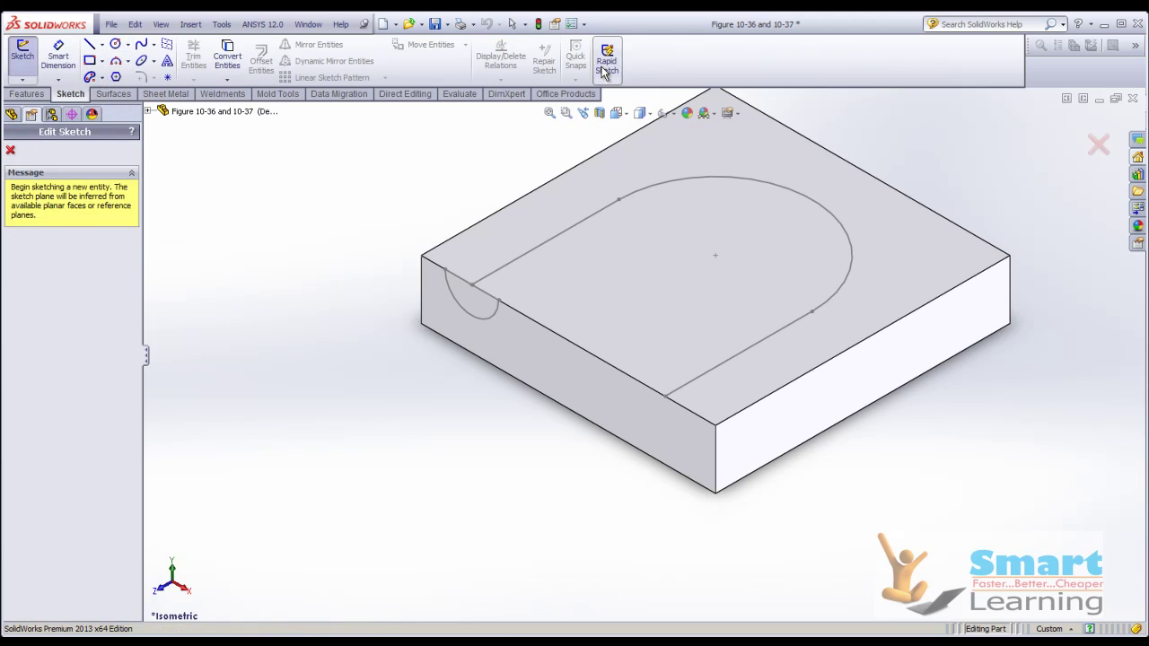
left_click(668, 404)
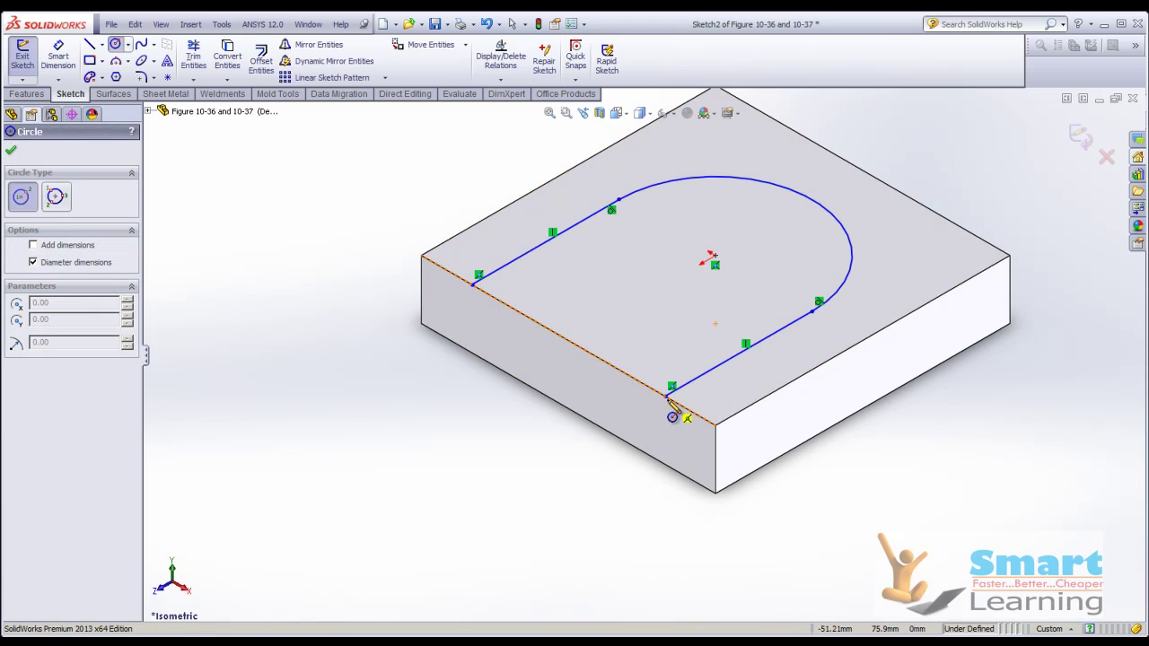
left_click(666, 397)
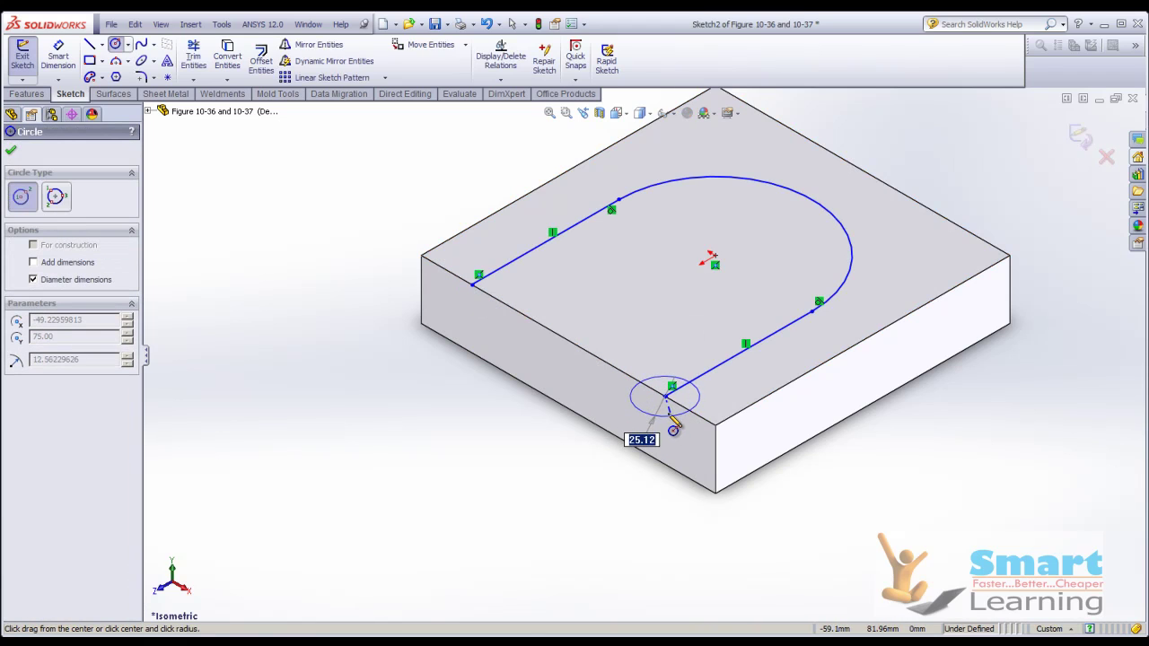
key("Escape")
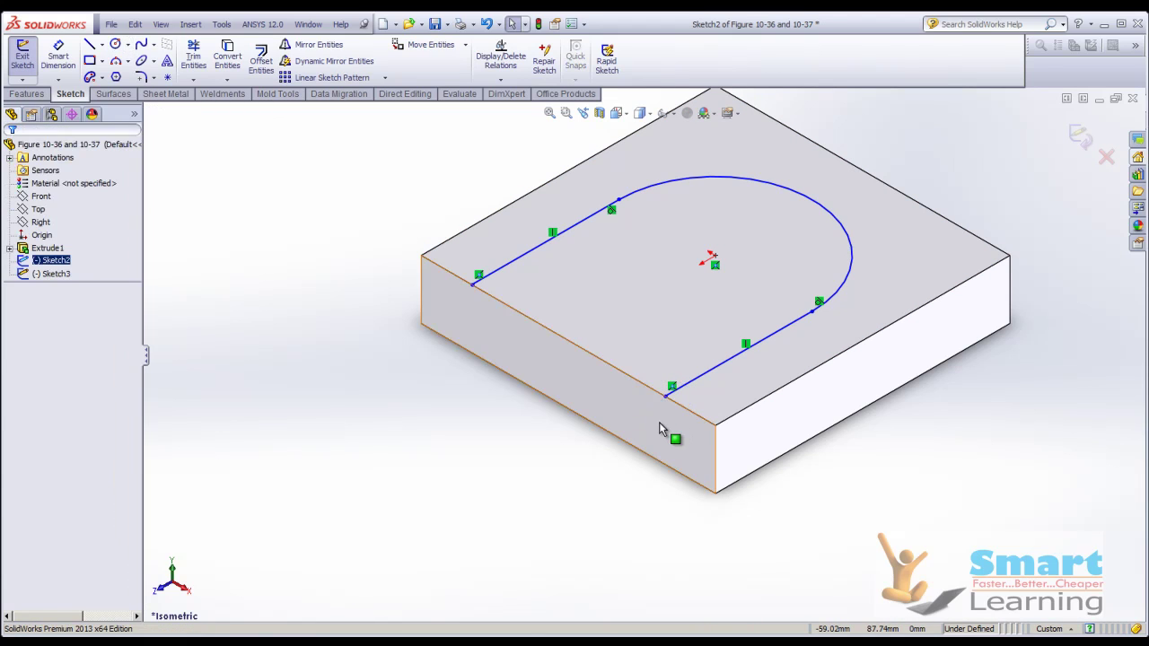
Step: Turn on Rapid Sketch, sketch a circle about 33 mm in diameter on the block's side face near the U-path's free end, and exit the sketch
left_click(607, 60)
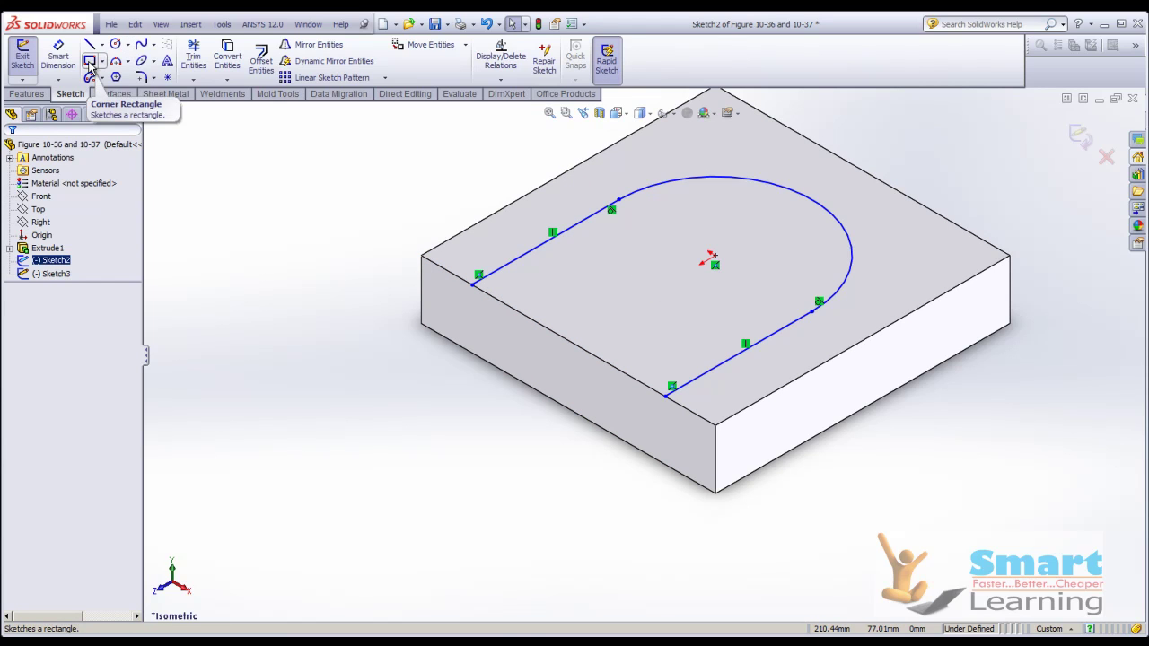
left_click(115, 44)
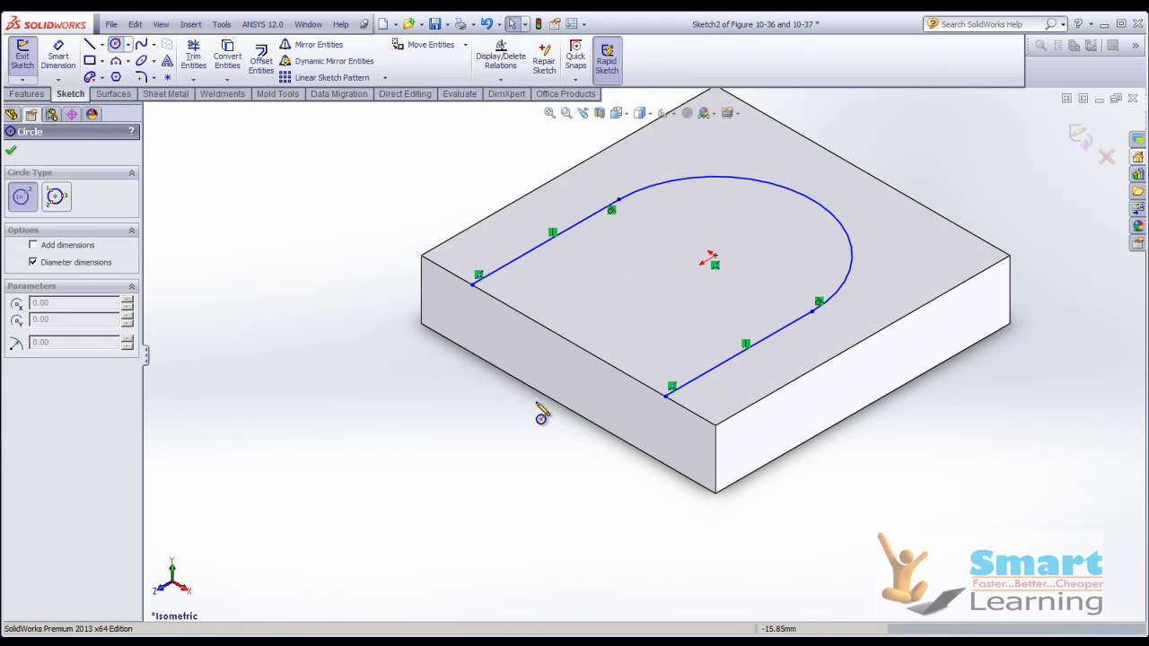
left_click(664, 432)
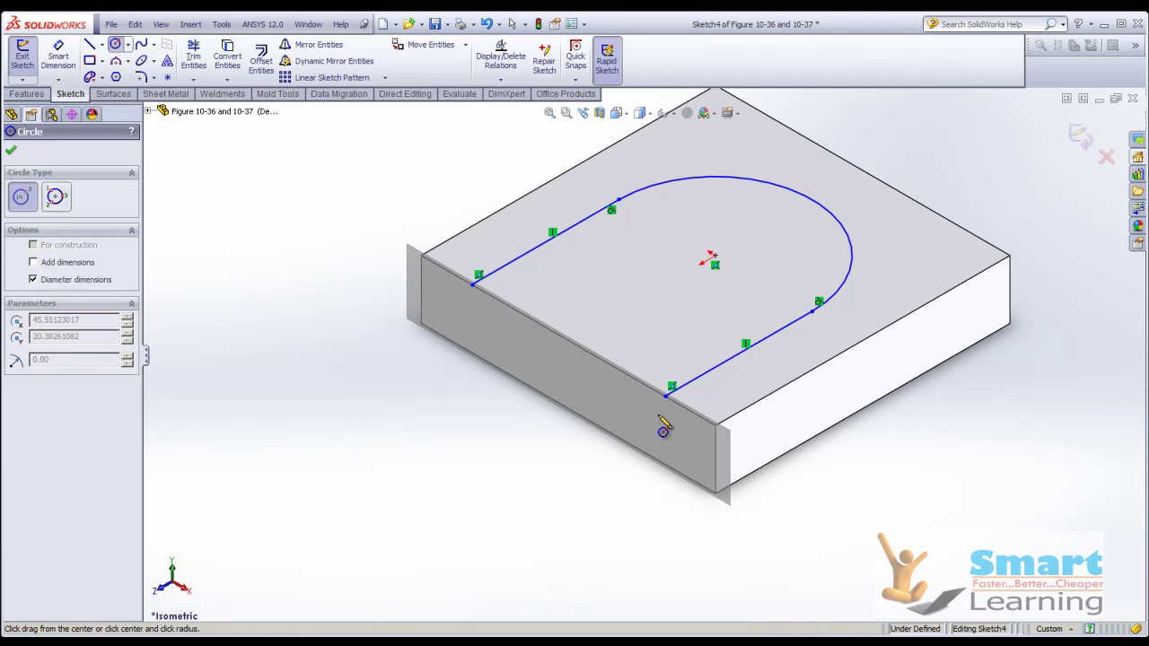
left_click(658, 415)
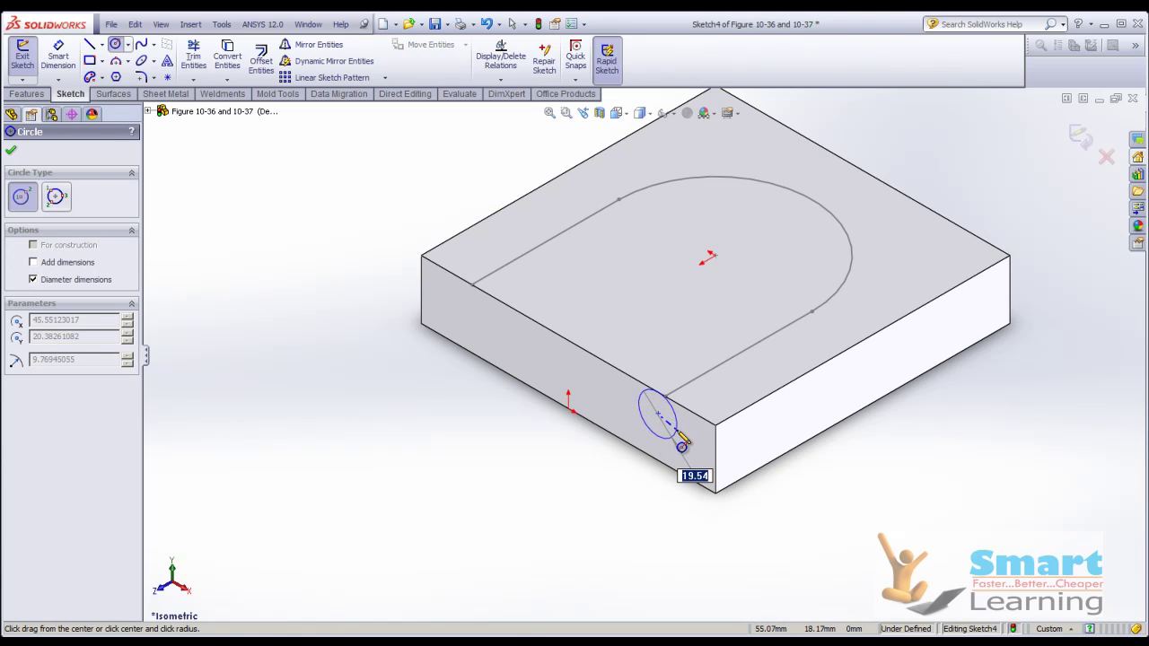
left_click(691, 466)
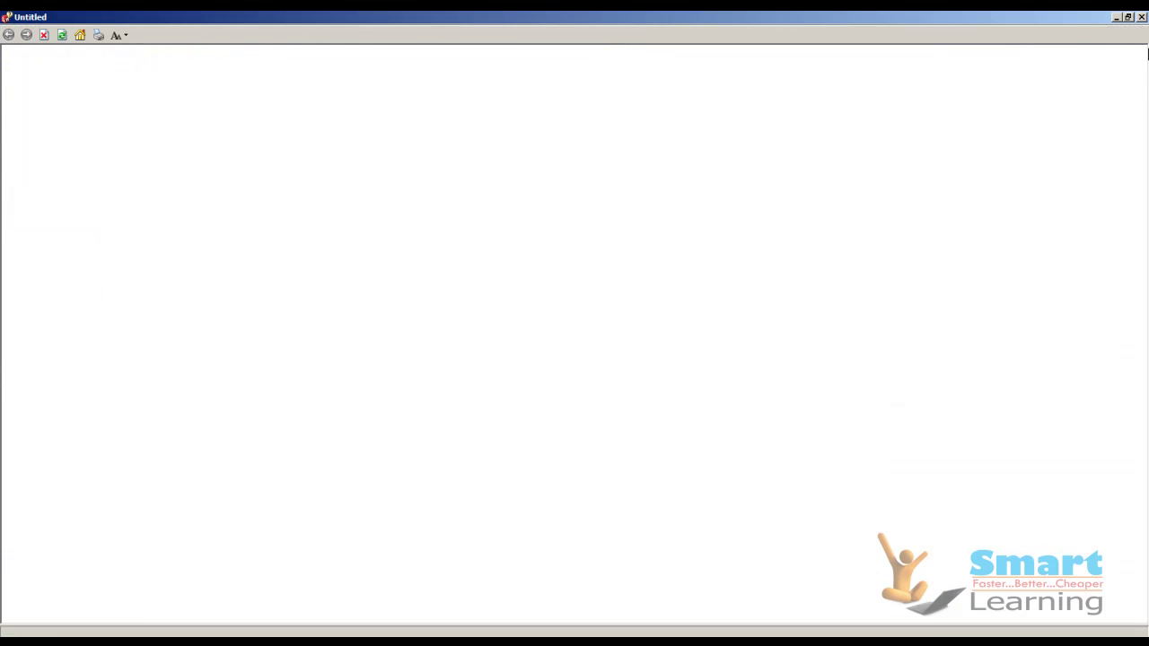
left_click(1141, 17)
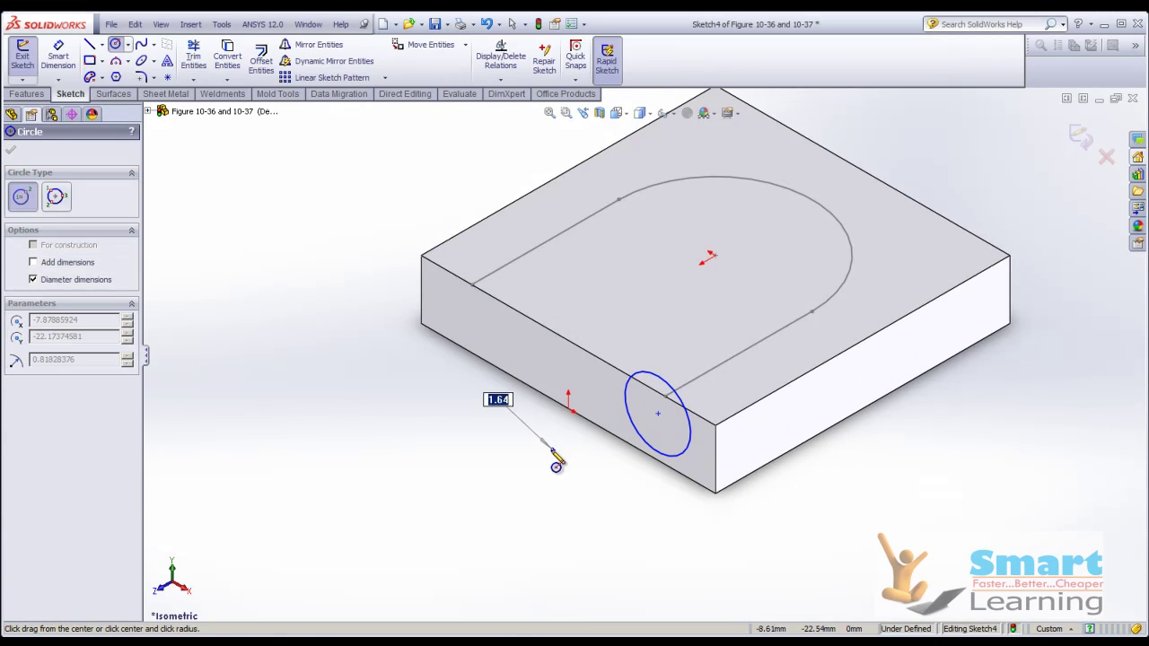
left_click(554, 449)
key("Escape")
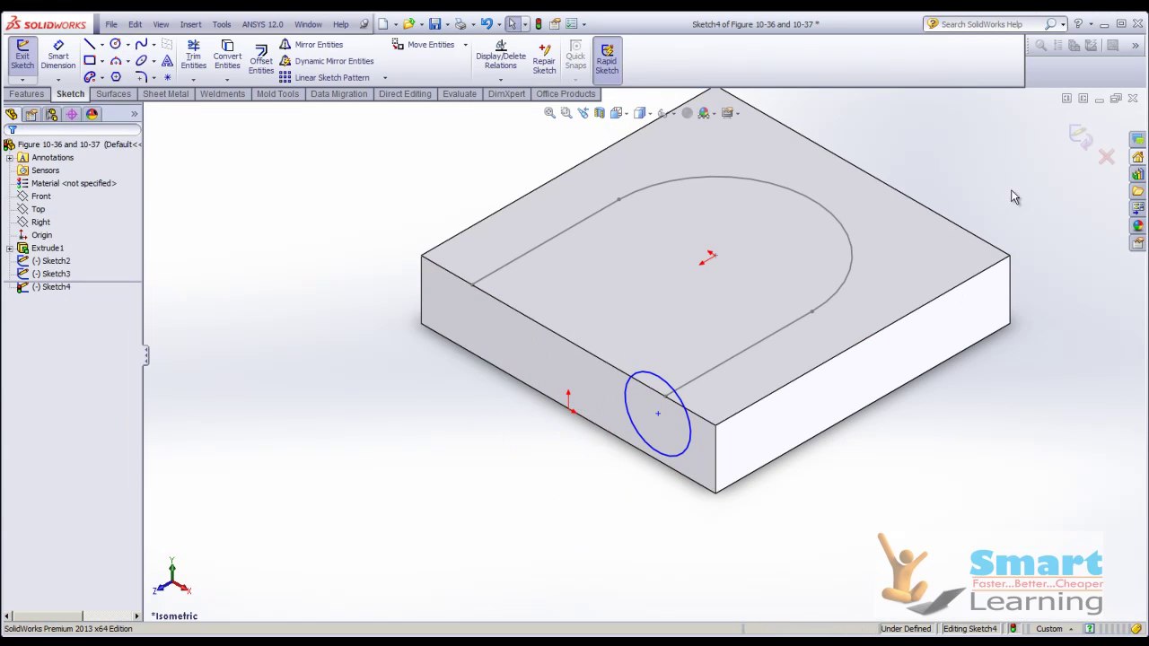
left_click(1080, 136)
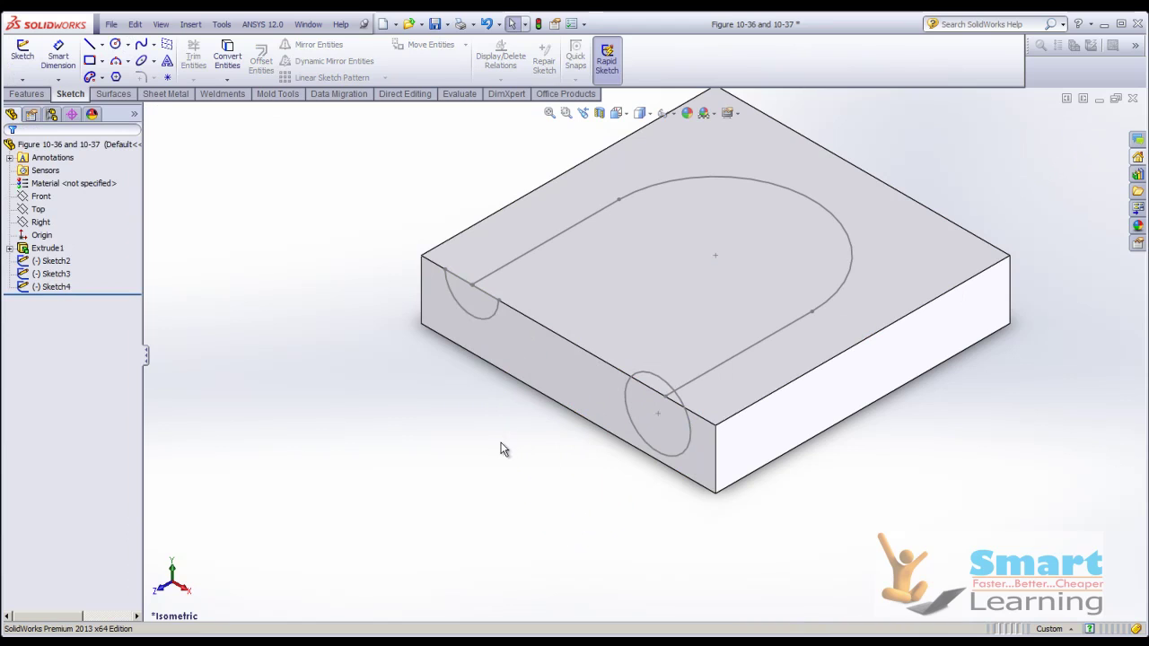
Step: Reopen the circle's sketch and move the circle's centre onto the free endpoint of the U-shaped path
middle_click_drag(551, 477, 585, 438)
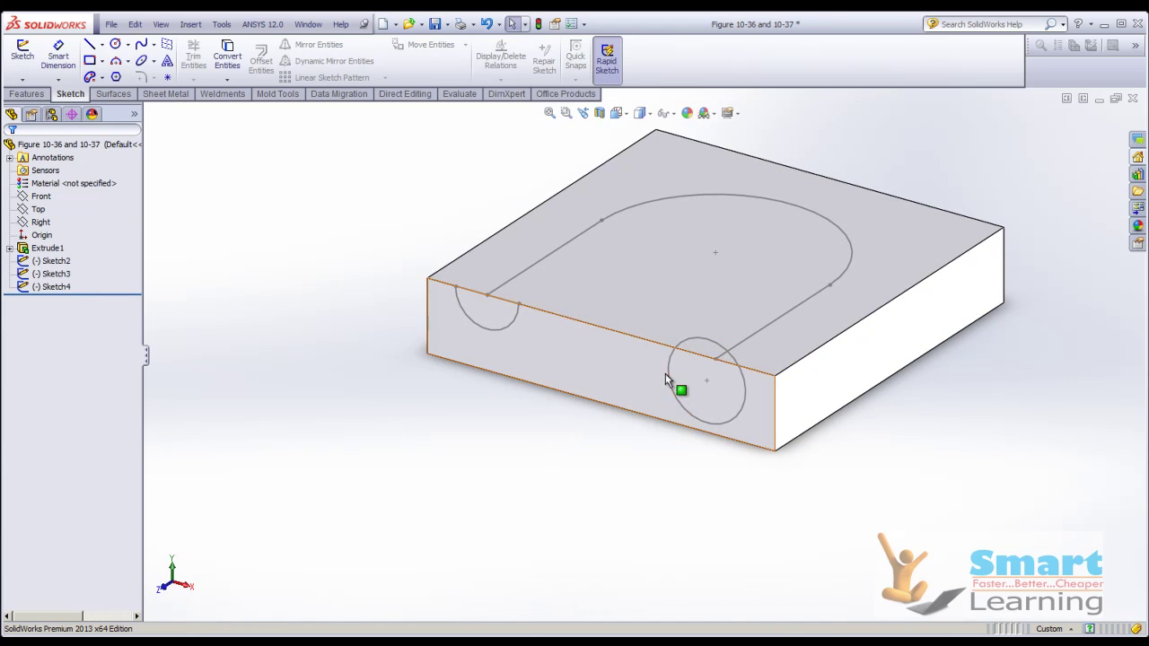
double_click(700, 420)
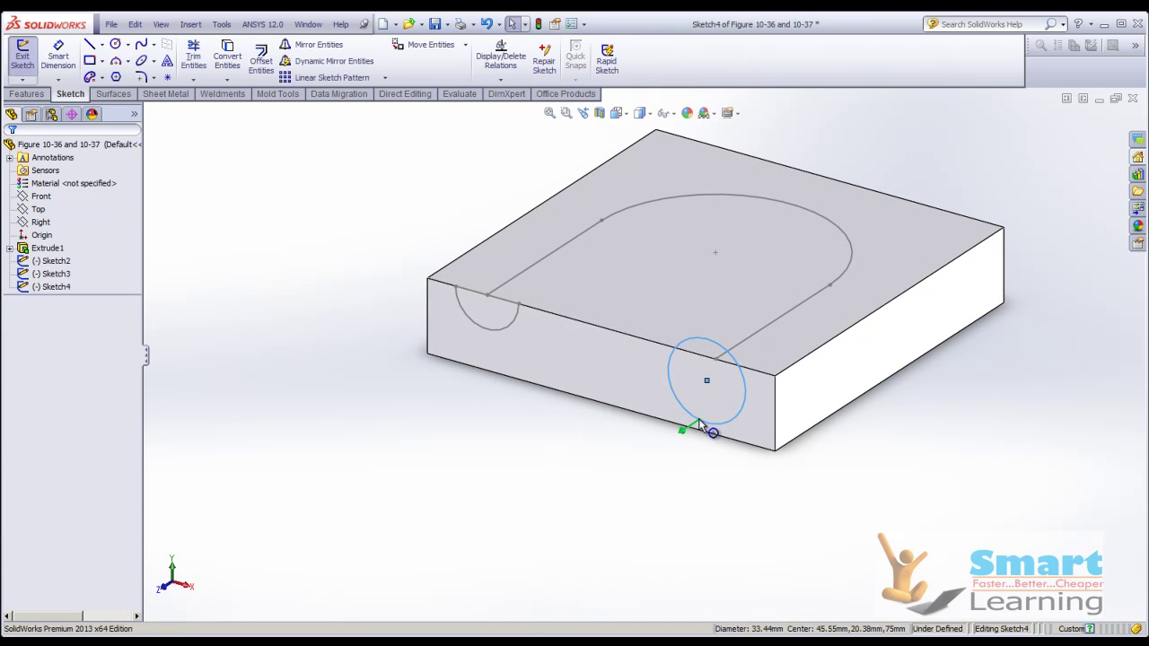
left_click_drag(707, 381, 717, 364)
left_click(589, 465)
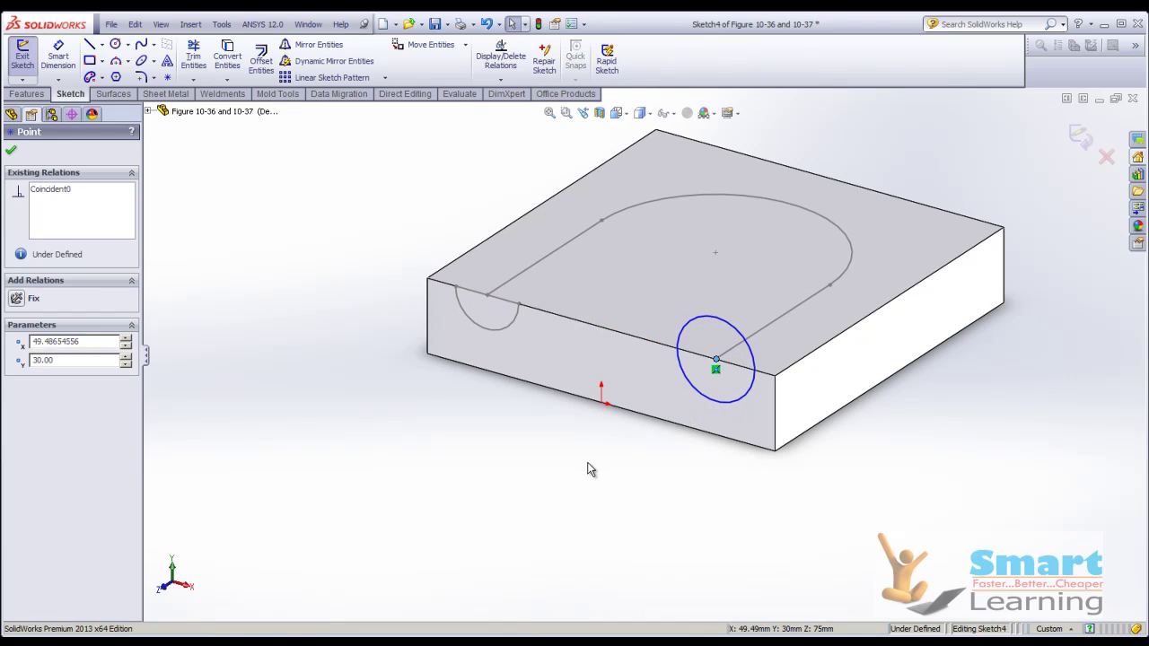
left_click(729, 324)
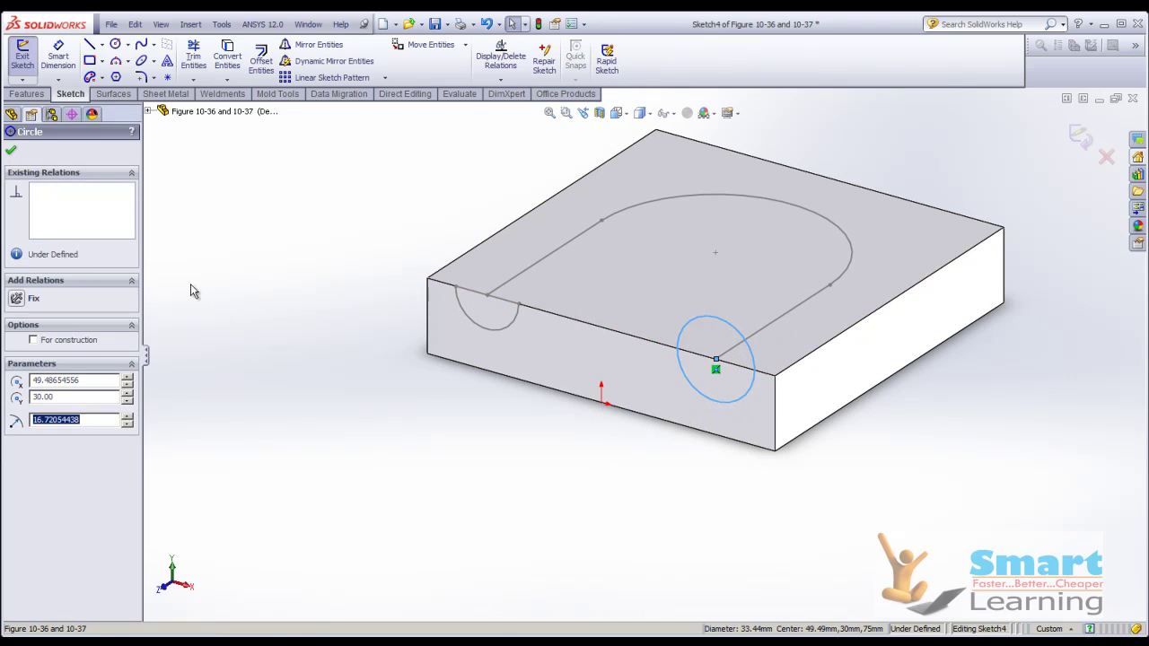
left_click(12, 150)
Step: Draw a horizontal line across the circle's diameter, trim away the upper half to leave a closed semicircle, and exit the sketch
left_click(90, 44)
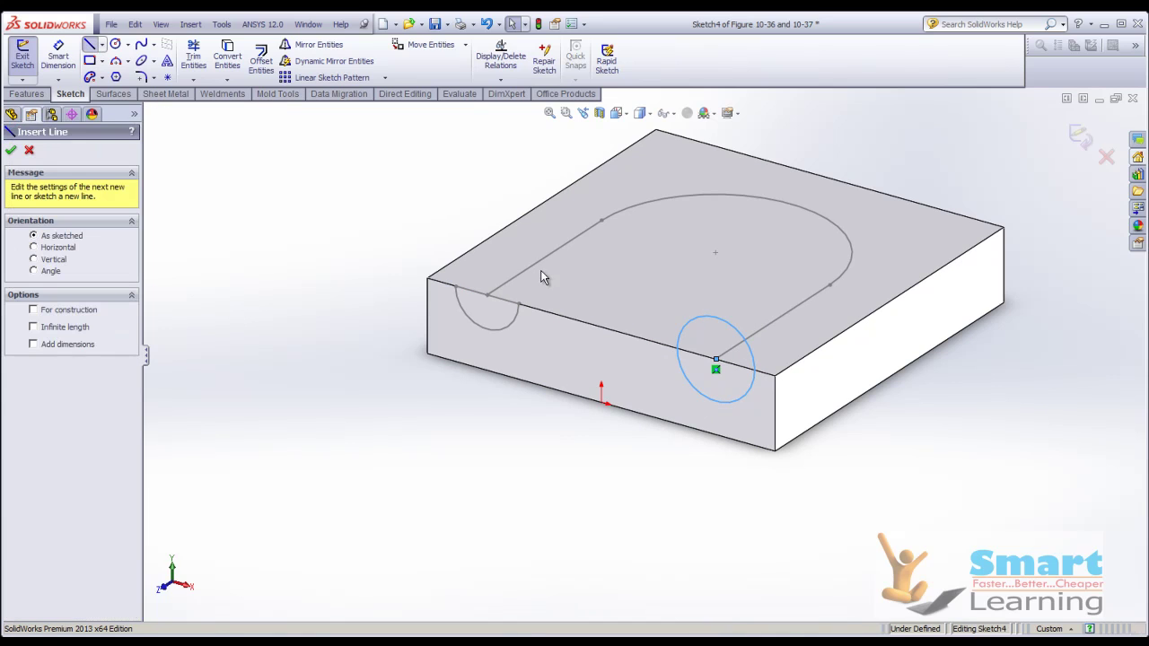
left_click(752, 372)
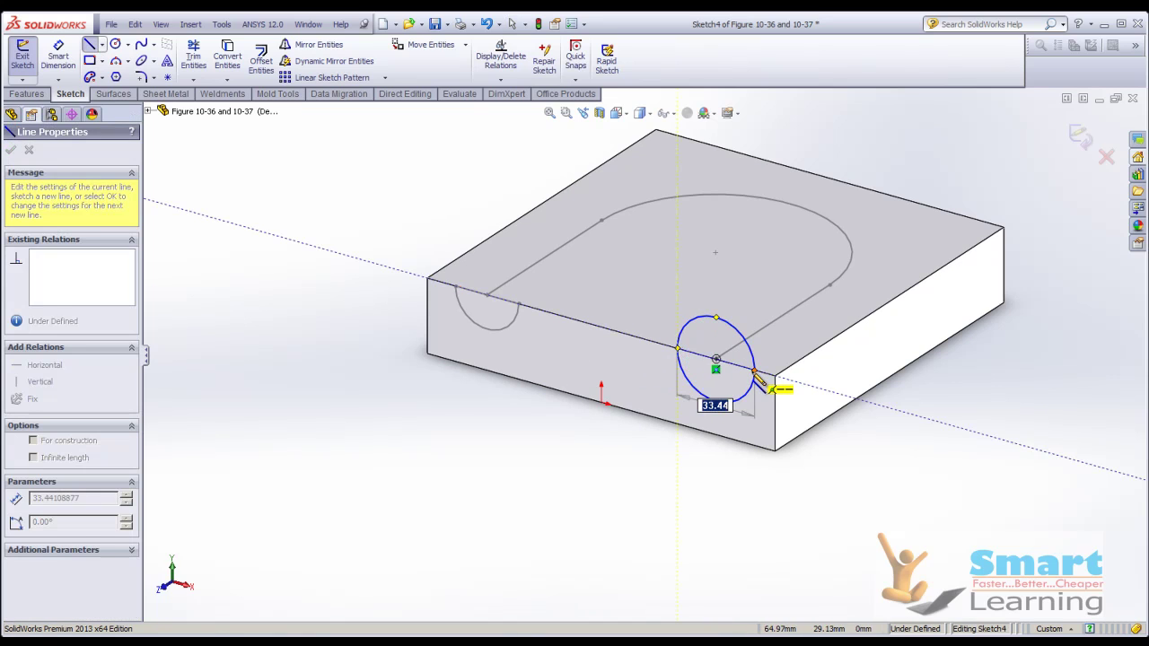
key("Escape")
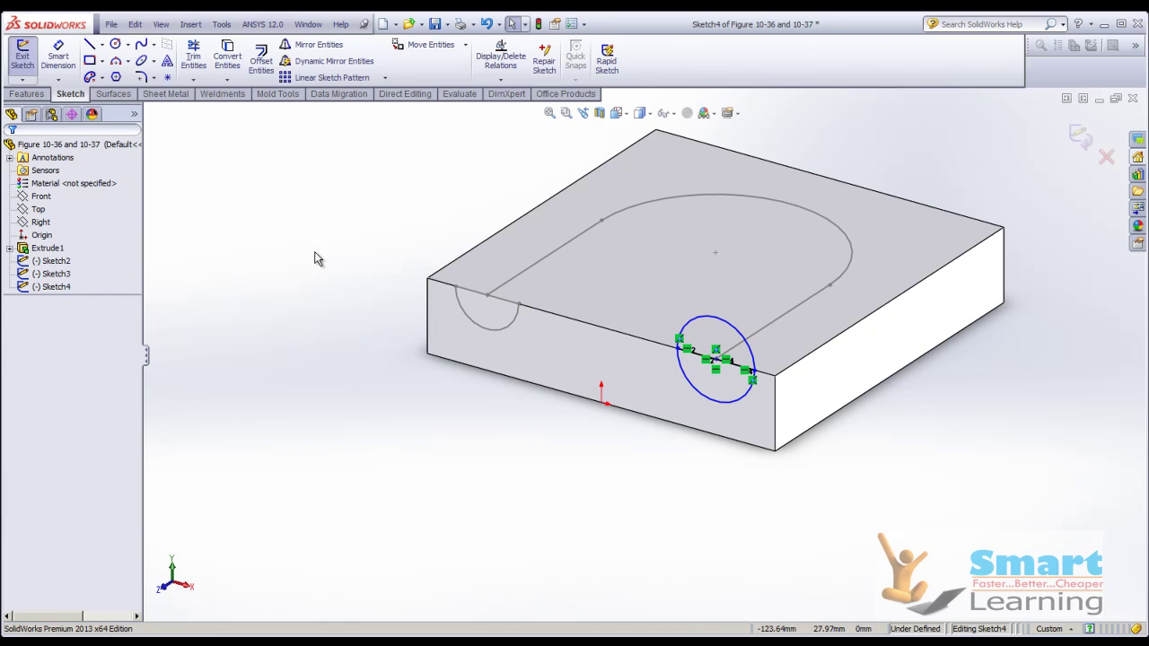
left_click(193, 56)
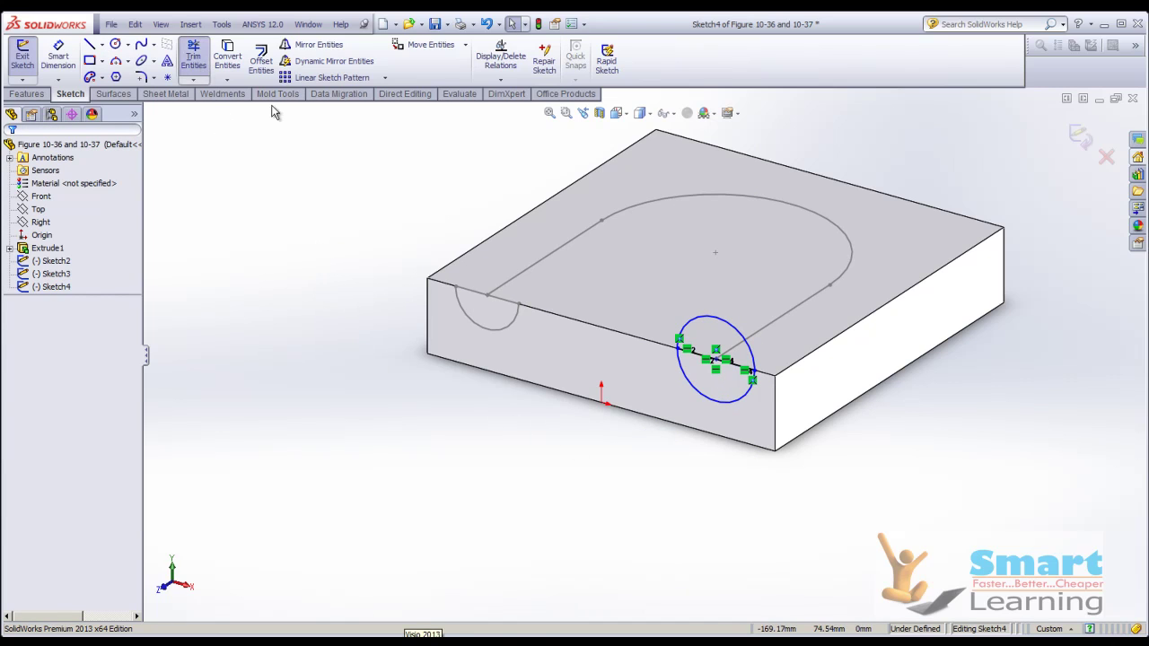
left_click(714, 323)
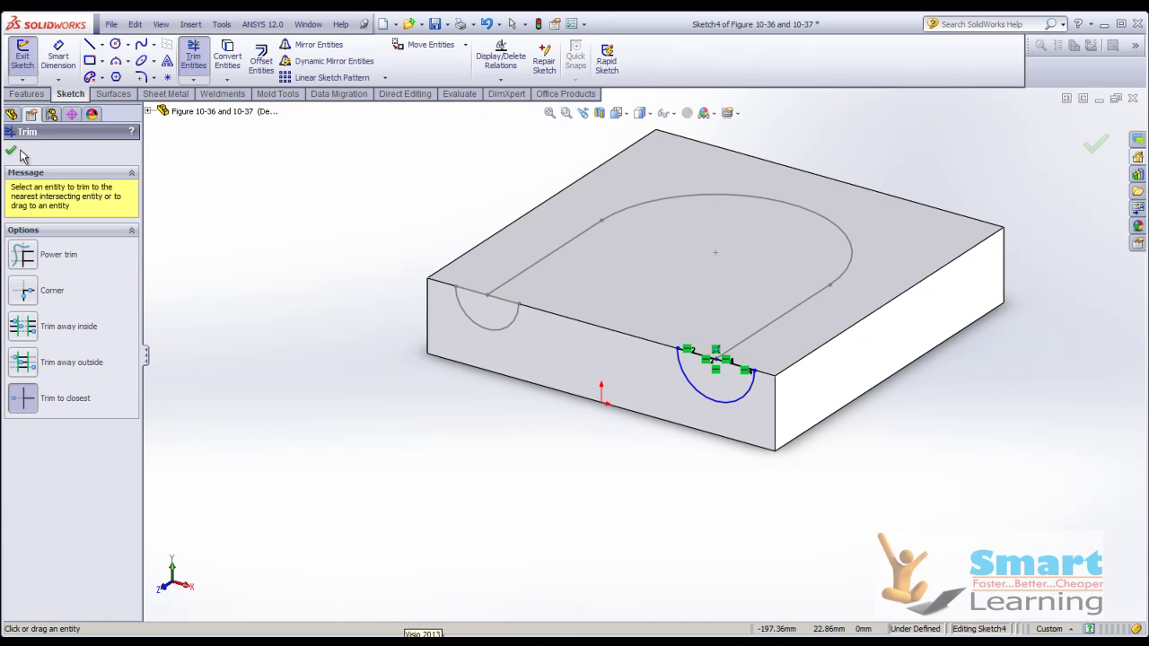
key("Escape")
middle_click_drag(626, 462, 590, 475)
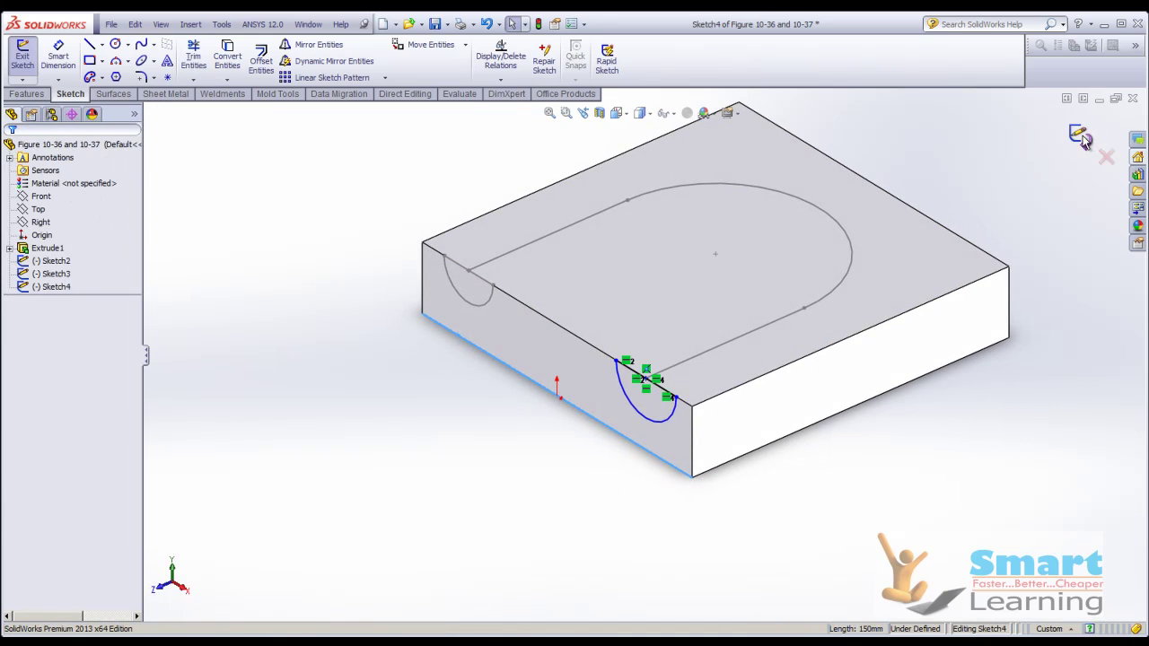
double_click(459, 404)
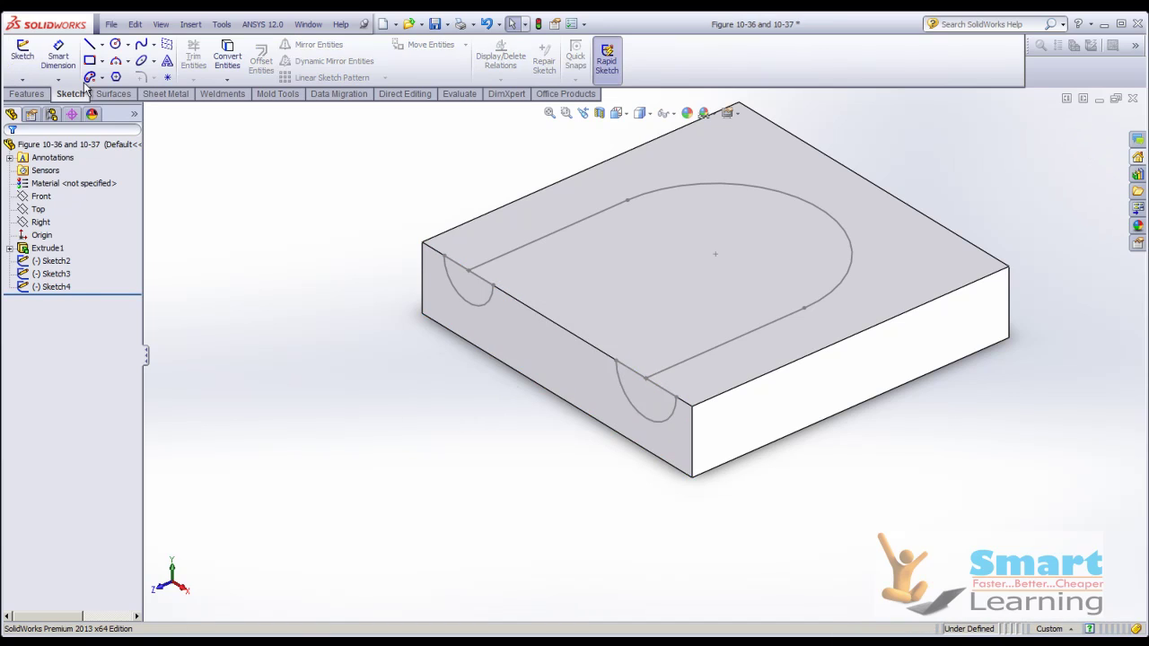
Step: Create a lofted cut with the semicircular Sketch3 and Sketch4 as profiles and the U-shaped Sketch2 as centerline
left_click(27, 93)
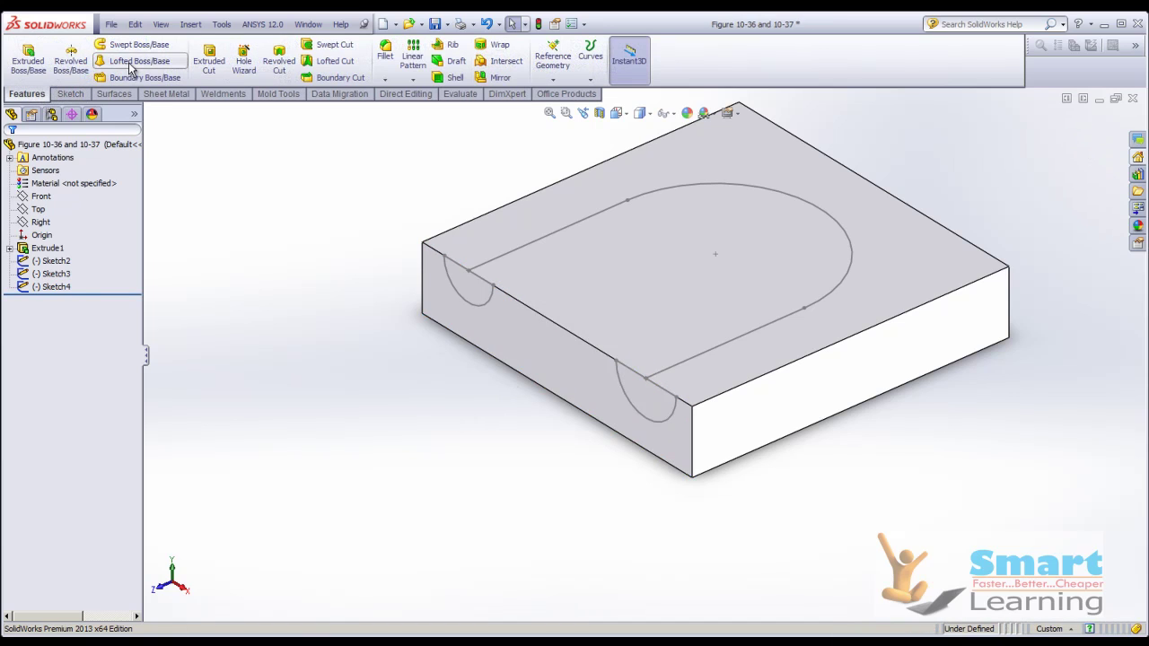
left_click(134, 60)
left_click(27, 148)
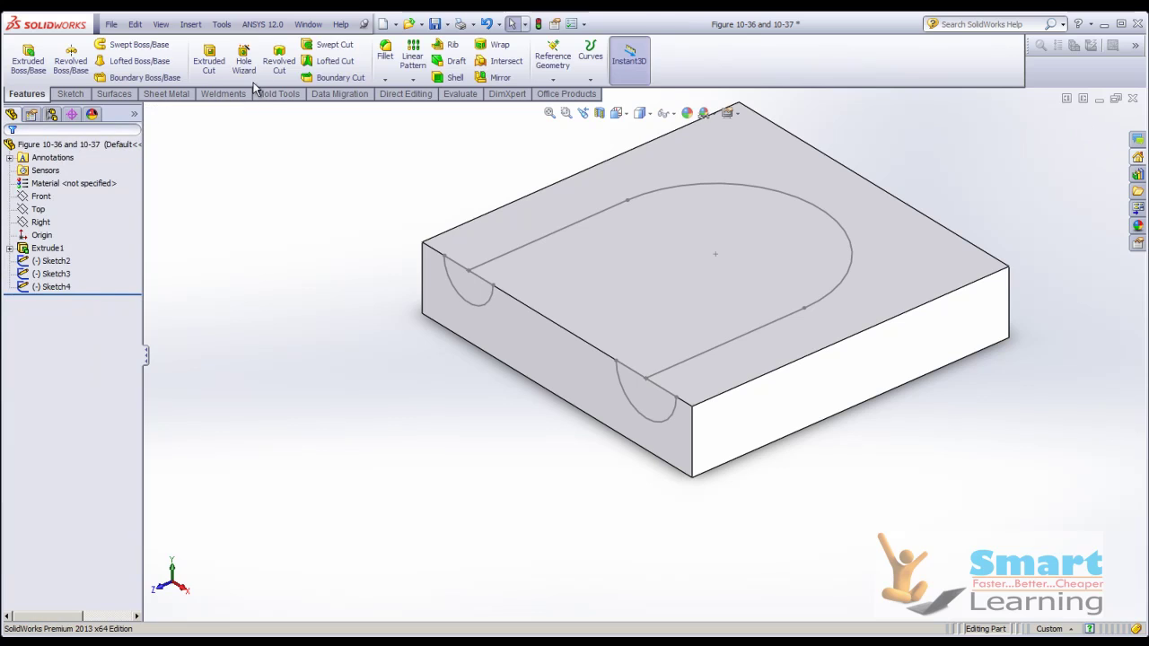
left_click(334, 61)
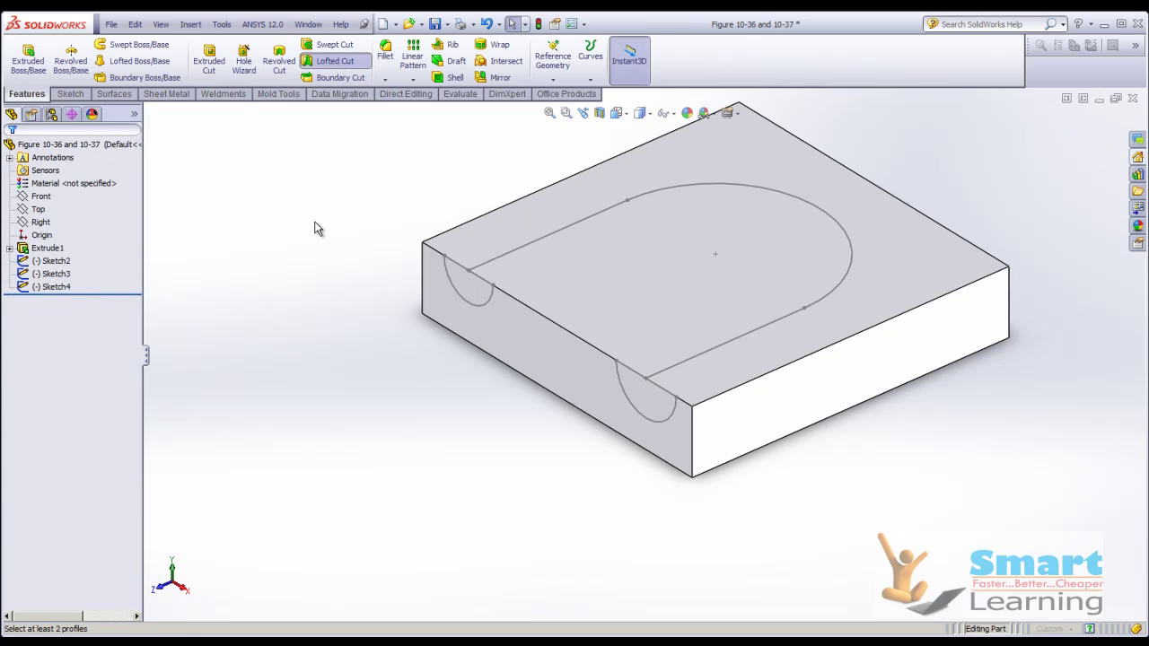
left_click(473, 304)
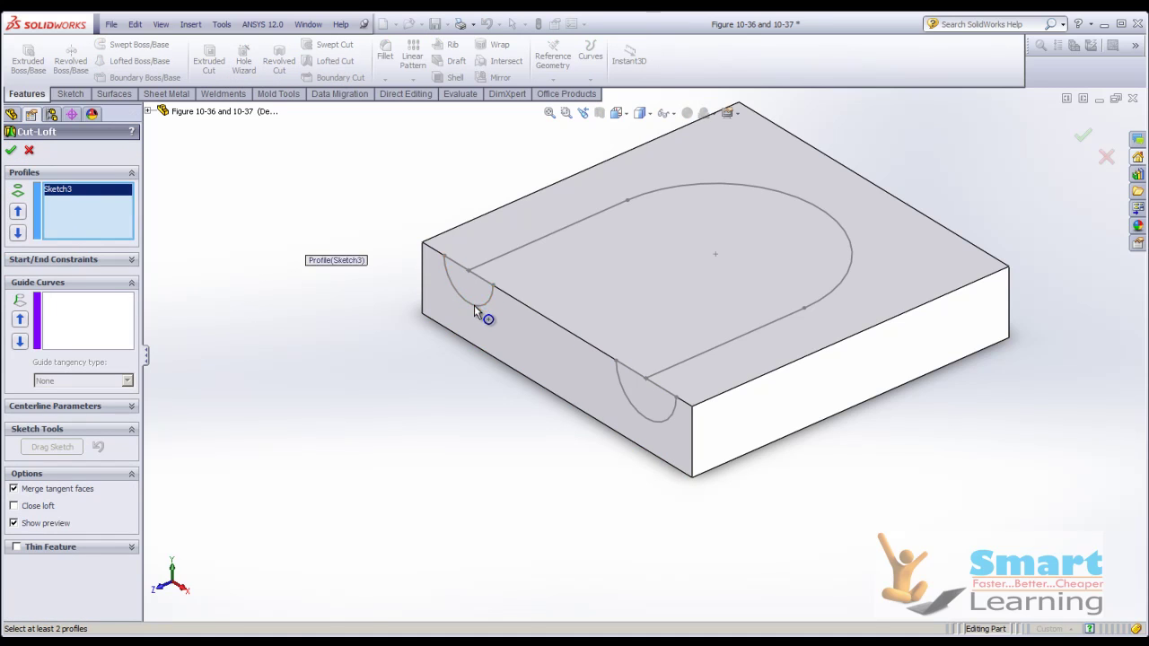
left_click(672, 415)
left_click(69, 316)
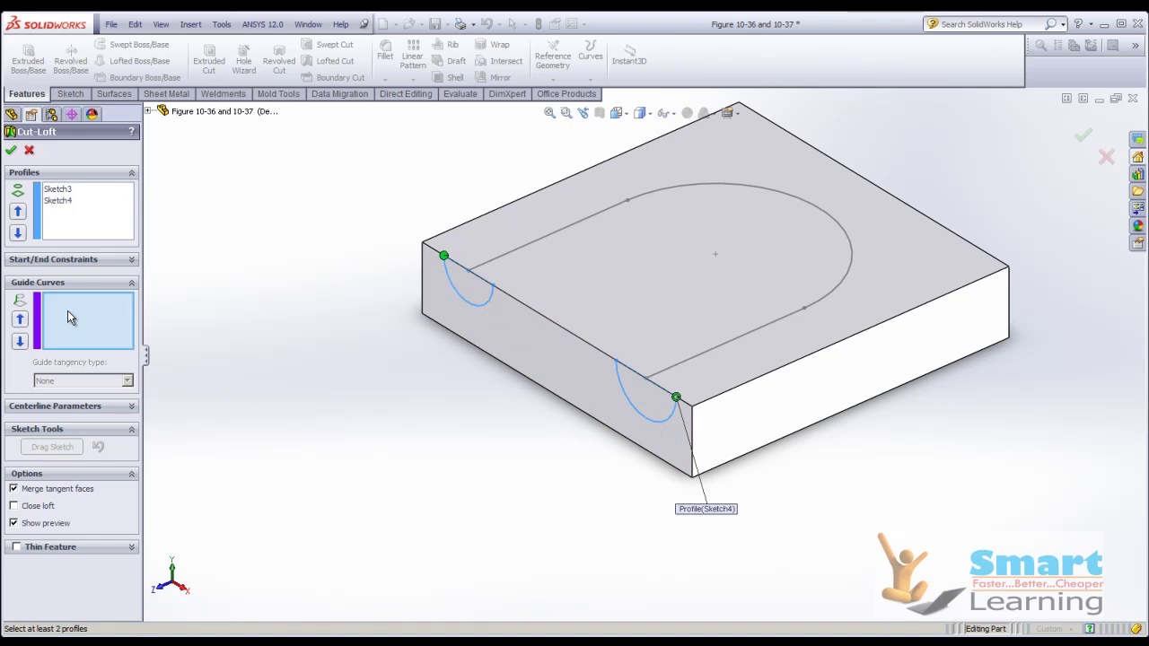
left_click(132, 409)
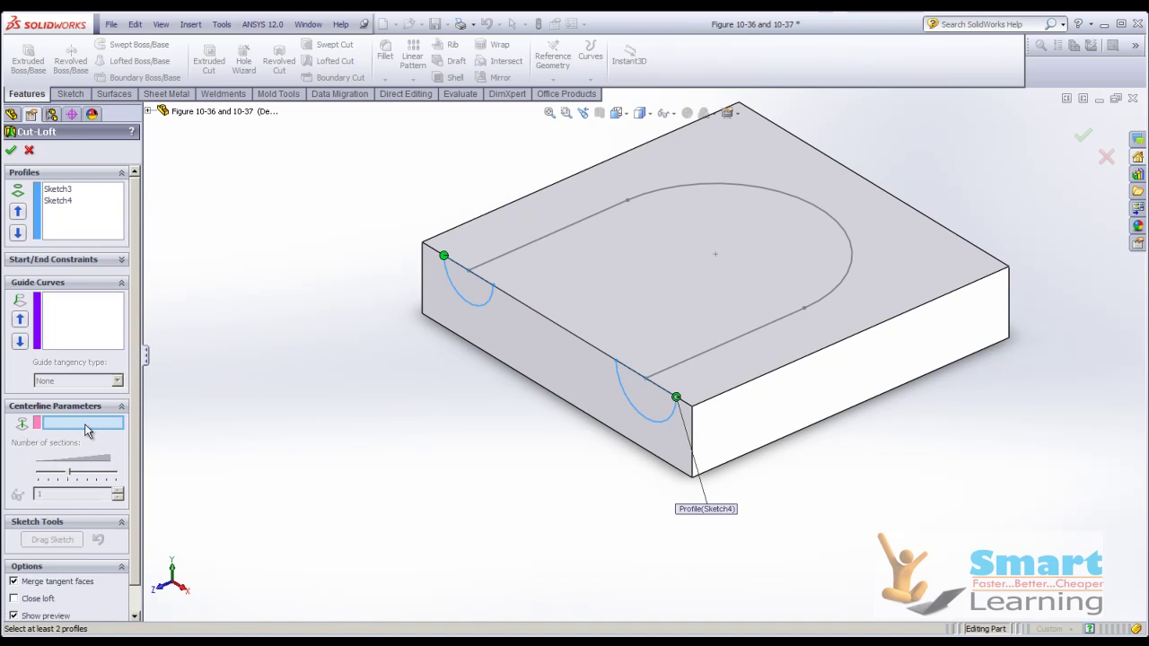
left_click(516, 261)
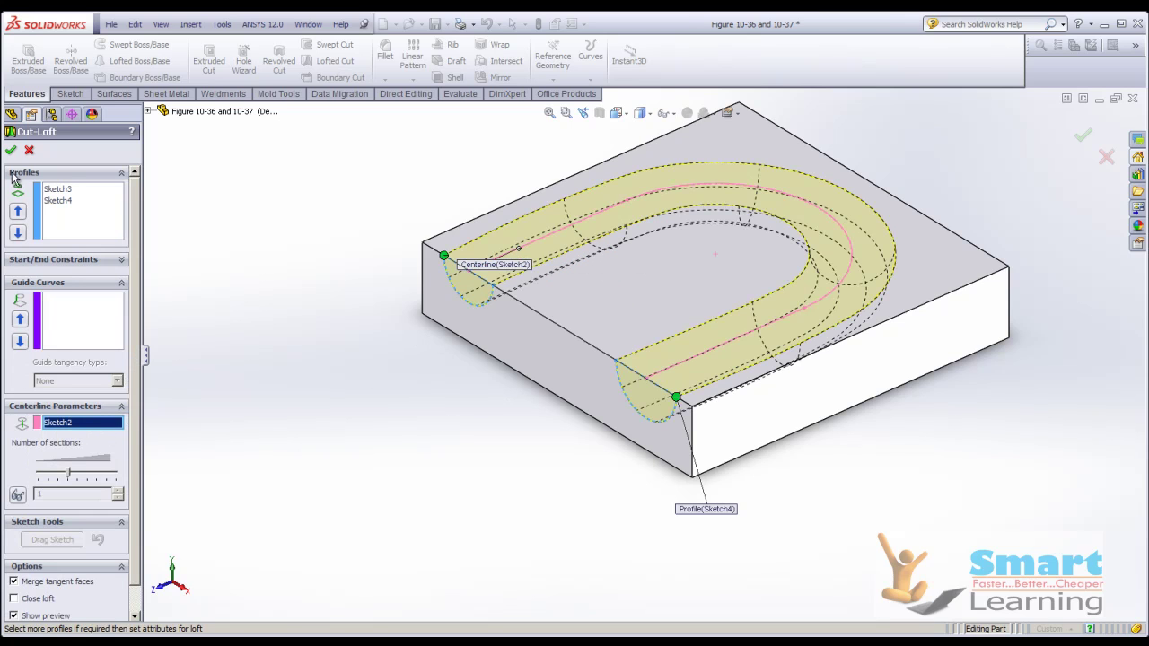
left_click(346, 349)
middle_click_drag(451, 406, 490, 404)
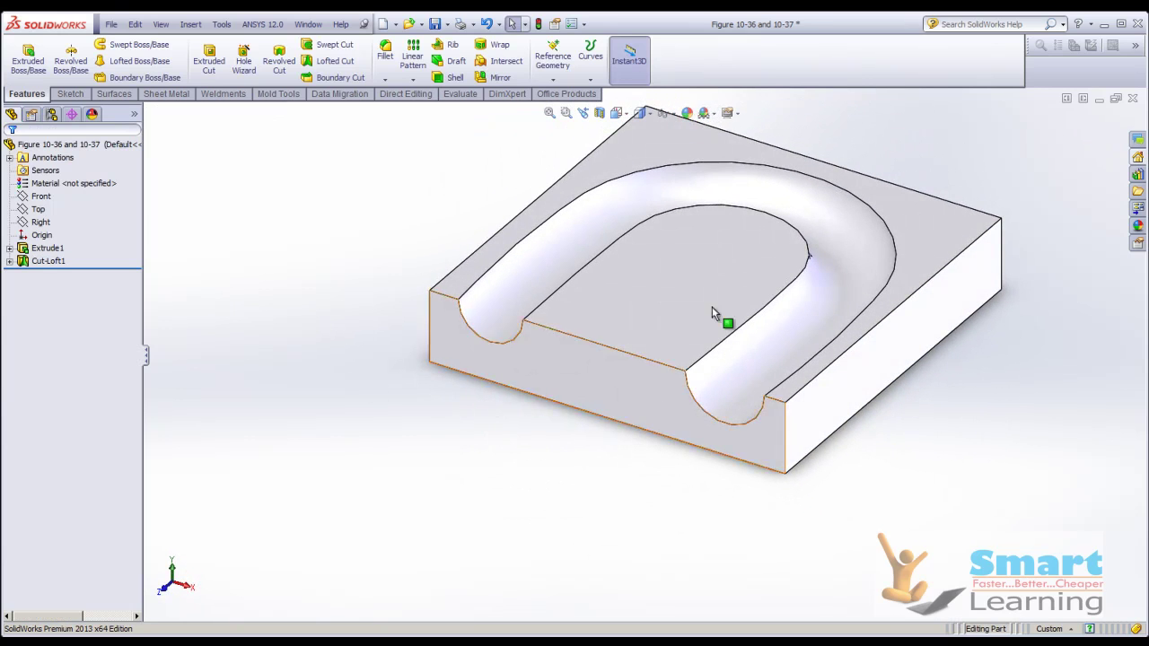
Step: Close the part without saving and switch to the c10_sw_2013_ppt PowerPoint slide show
left_click(1134, 98)
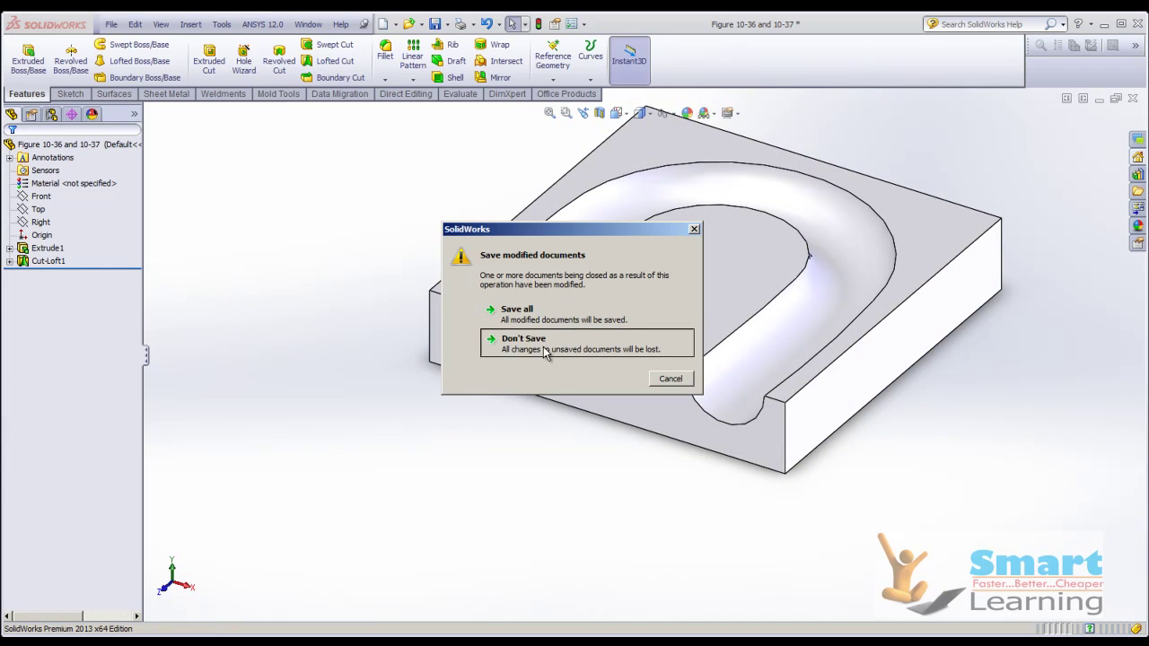
left_click(539, 339)
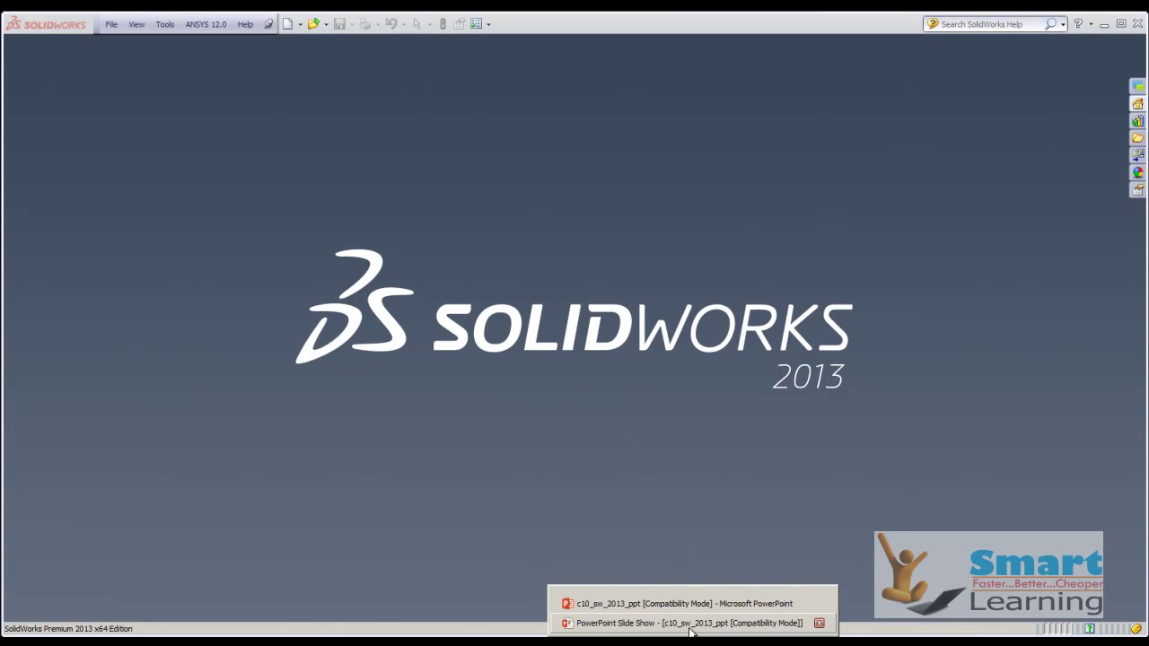
left_click(682, 621)
left_click(557, 396)
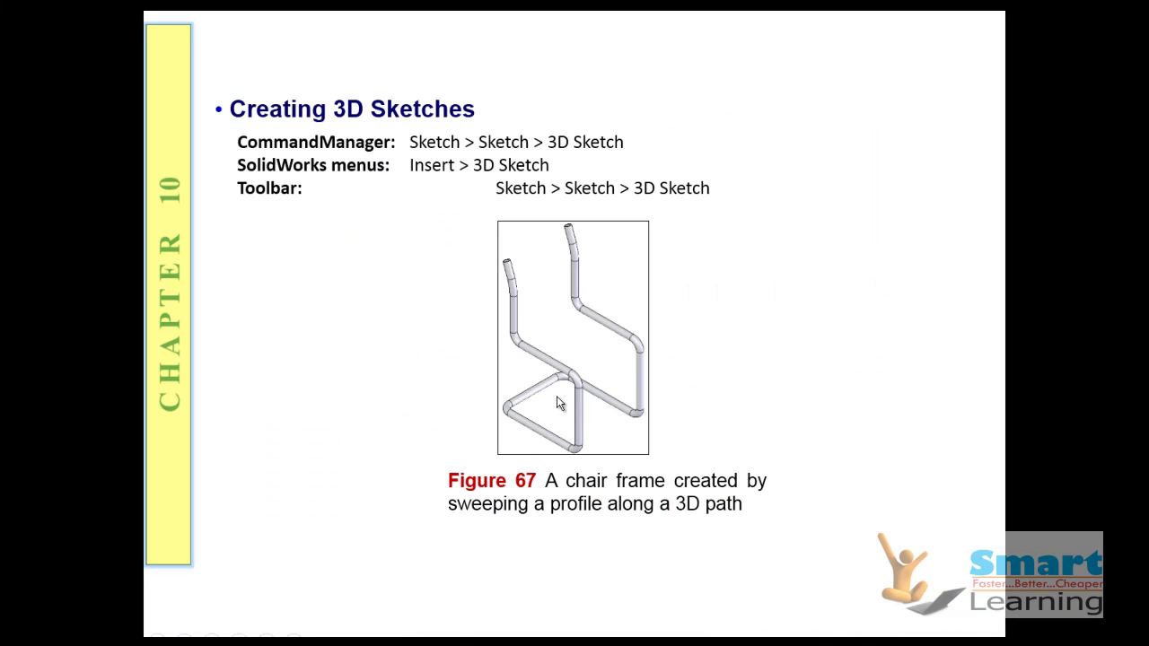